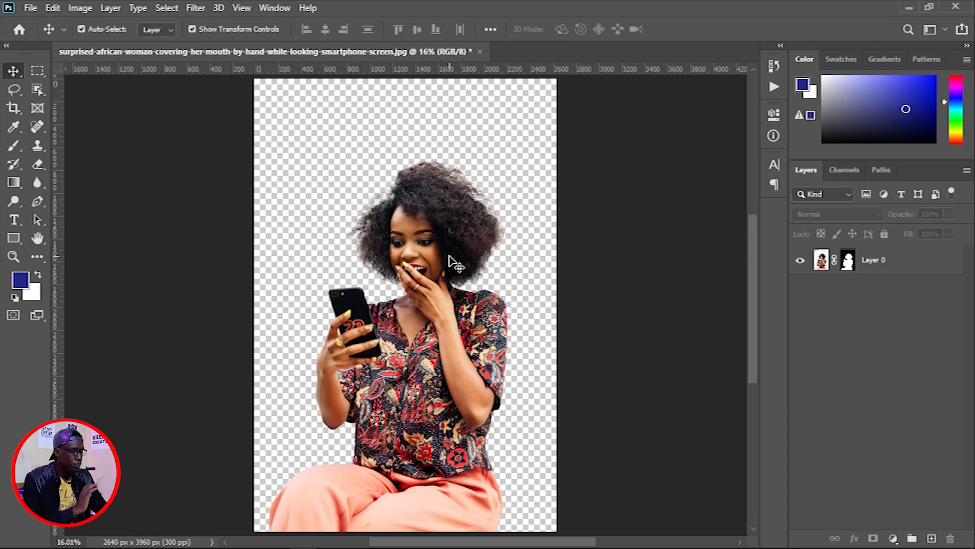
Examine the woman's cutout and hair edges, comparing it with the original photo by disabling and re-enabling the layer mask
scroll(440, 299, "up", 2)
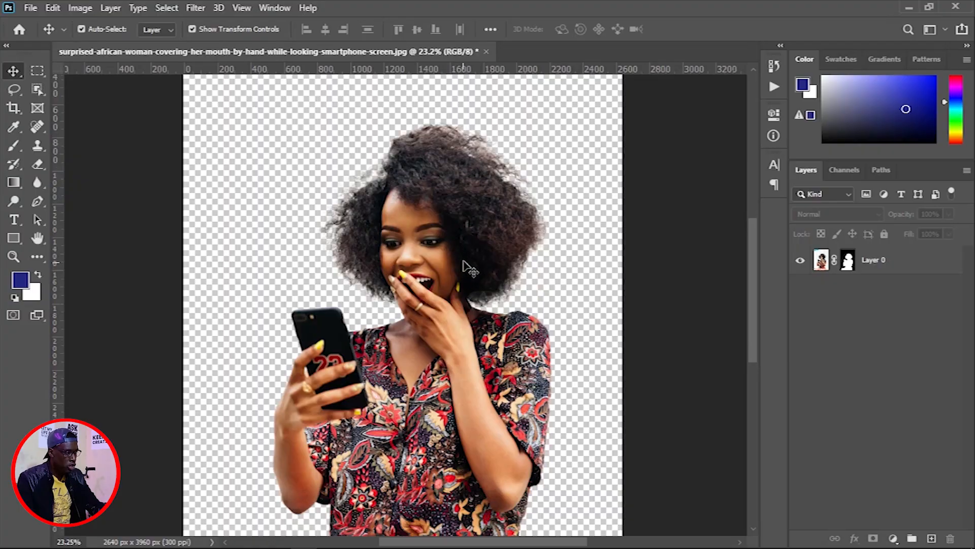
scroll(465, 262, "down", 3)
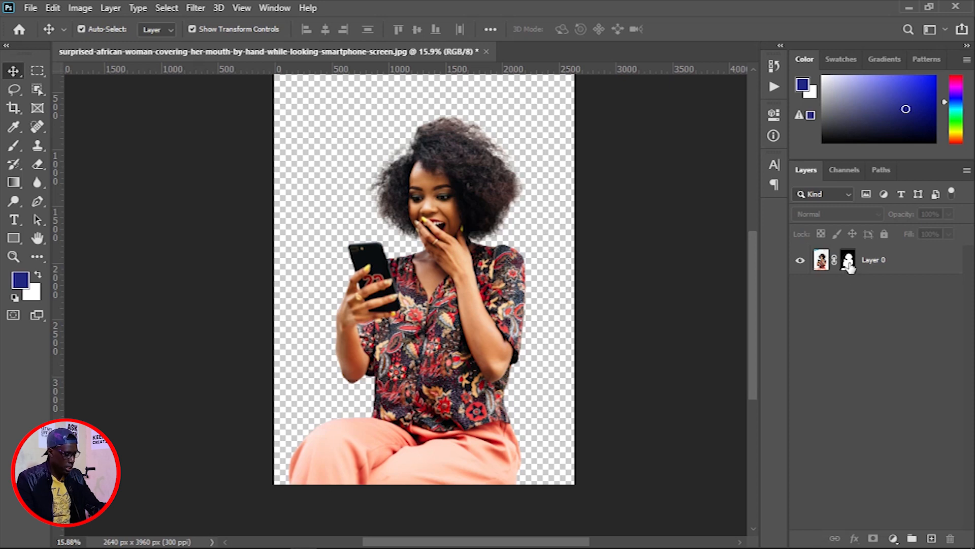
left_click(847, 262, "shift")
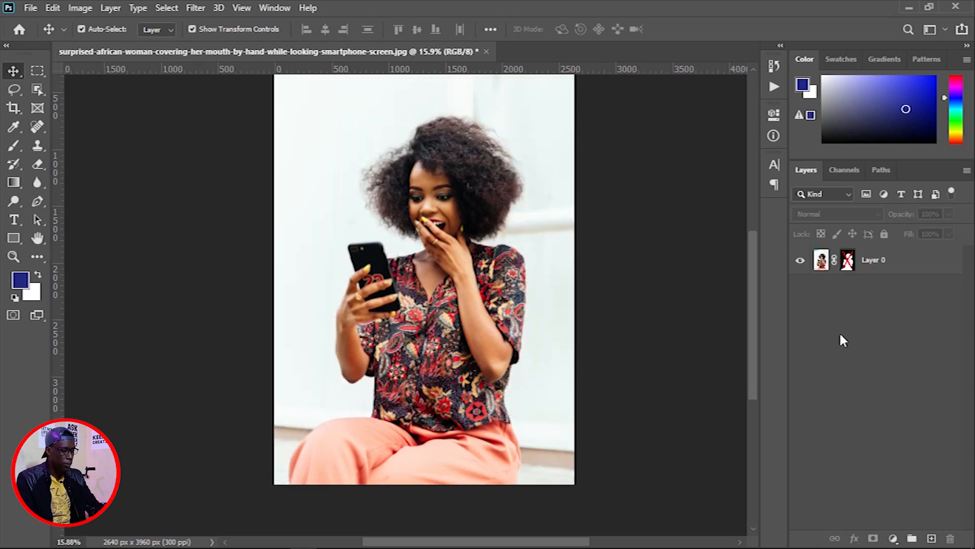
left_click(848, 262, "shift")
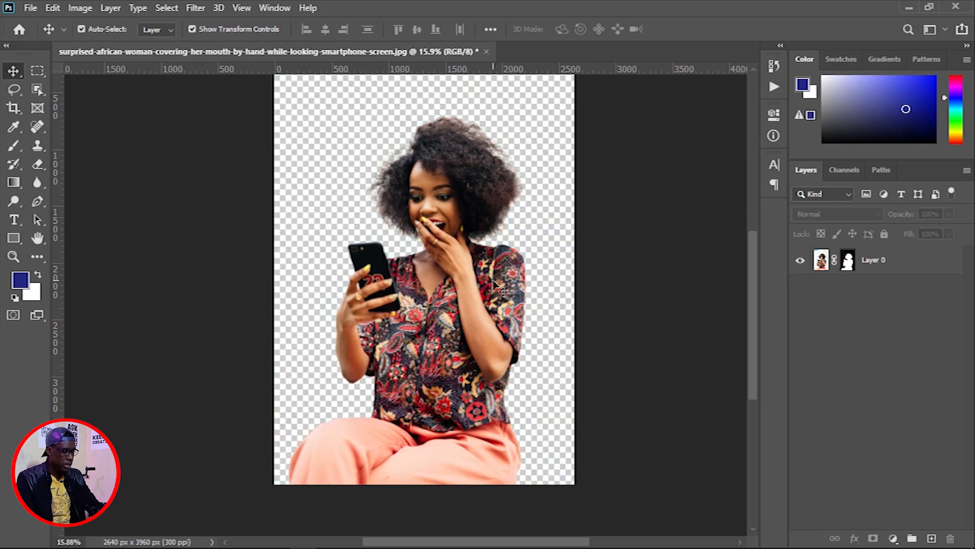
left_click_drag(452, 223, 459, 241)
scroll(462, 236, "up", 7)
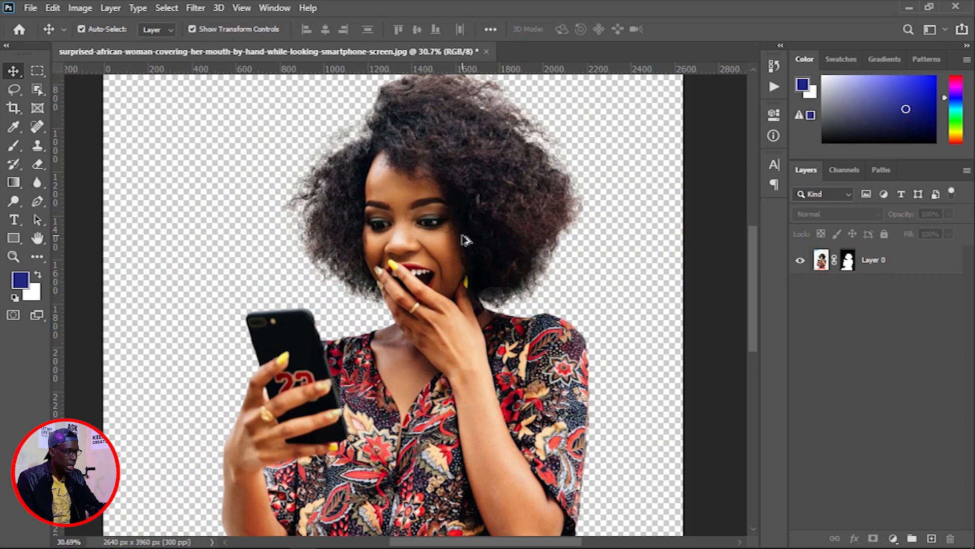
scroll(462, 236, "down", 3)
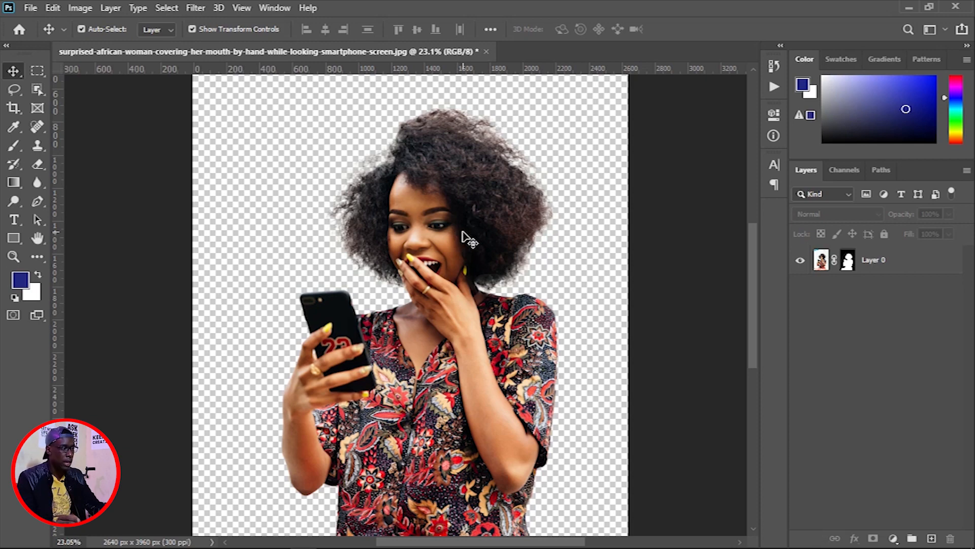
scroll(362, 227, "up", 3)
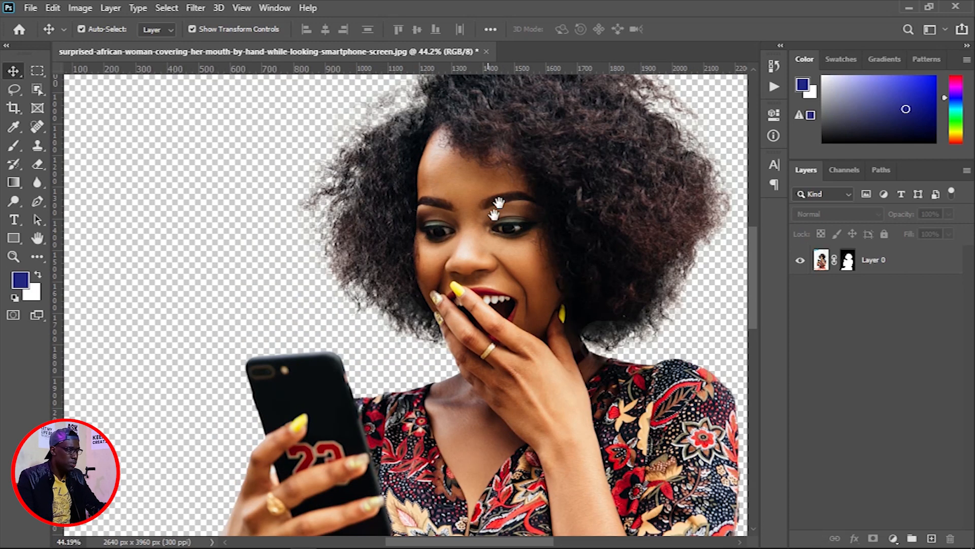
left_click_drag(498, 203, 432, 278)
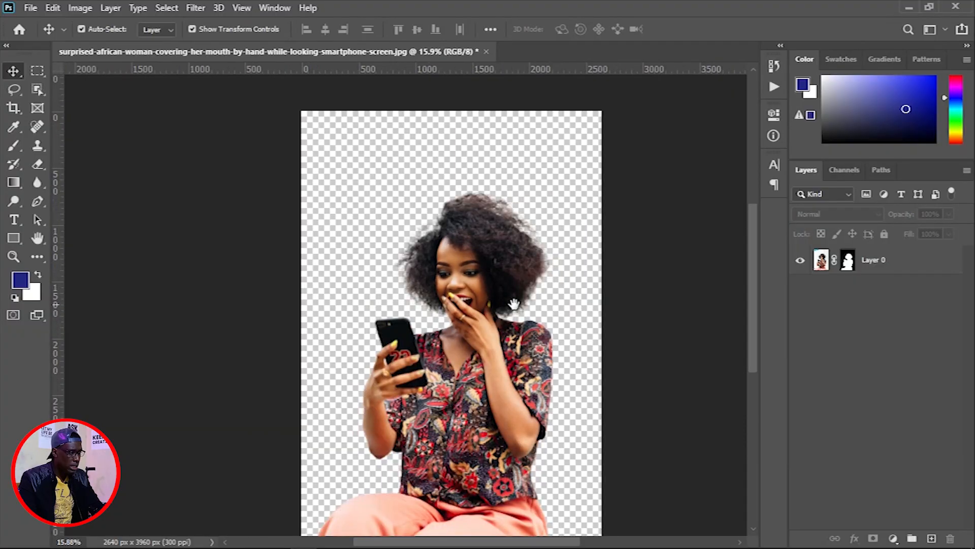
left_click_drag(513, 304, 487, 311)
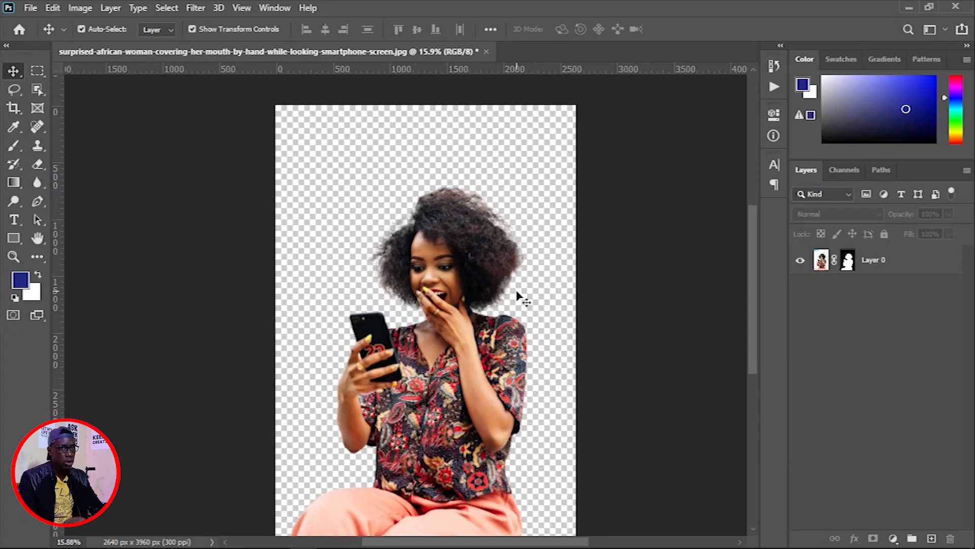
Start a new document and name it "3D Pop Out Instagram Post Tutorial"
right_click(331, 53)
left_click(375, 148)
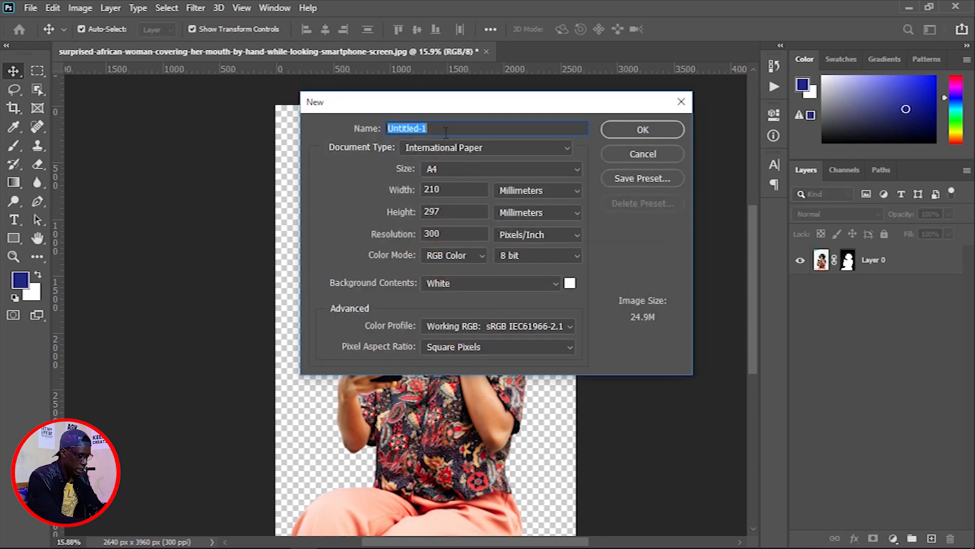
type("3")
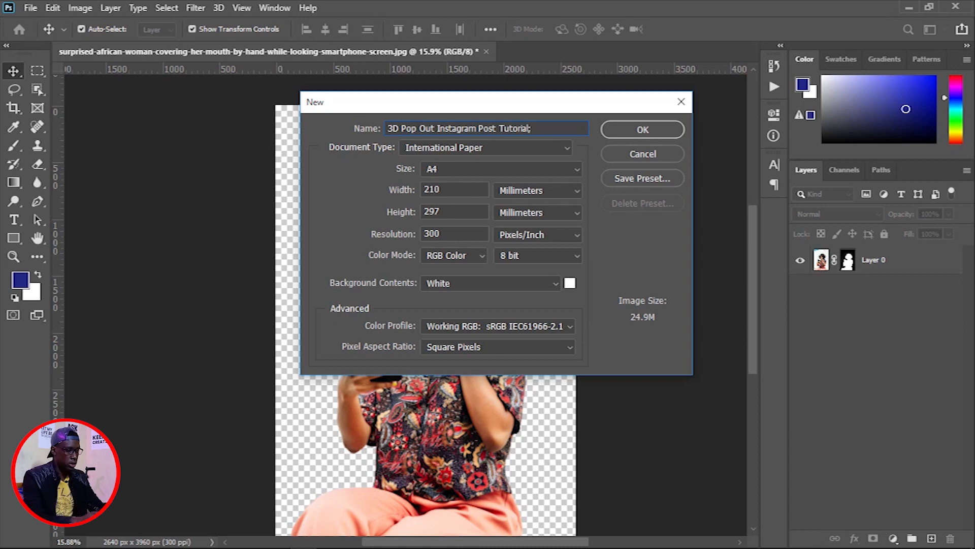
Set the new document's size to 1080 x 1080 pixels, keep the resolution at 300 pixels/inch, and create it
left_click(507, 193)
left_click(510, 201)
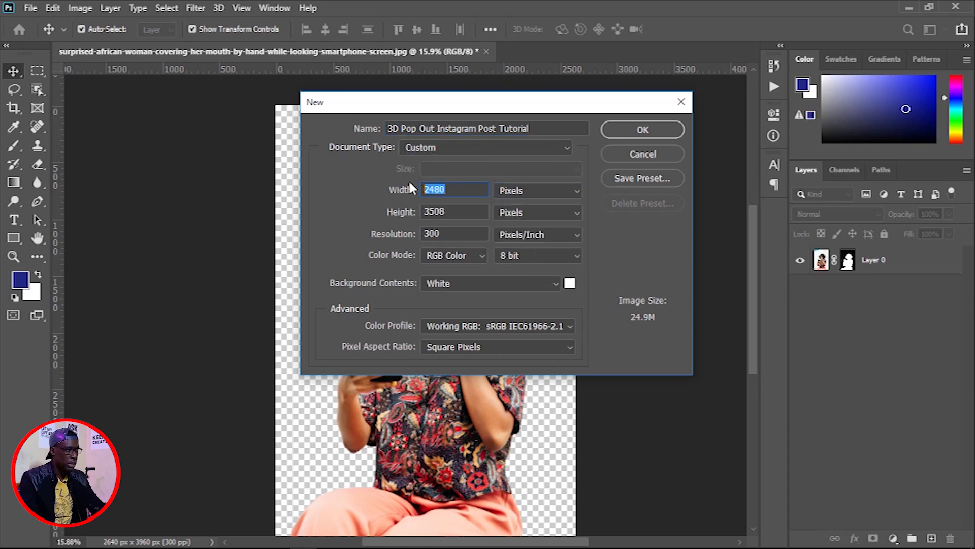
type("1080")
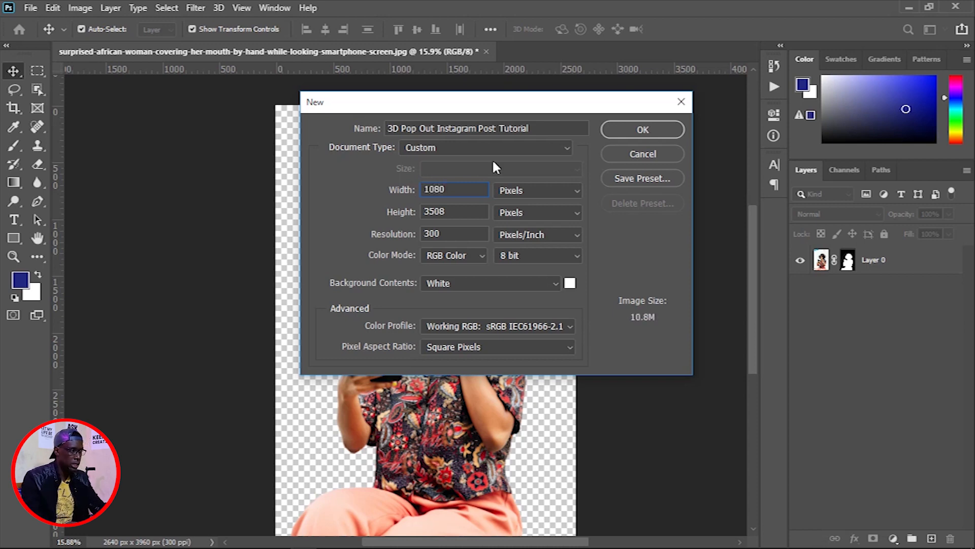
type("1080")
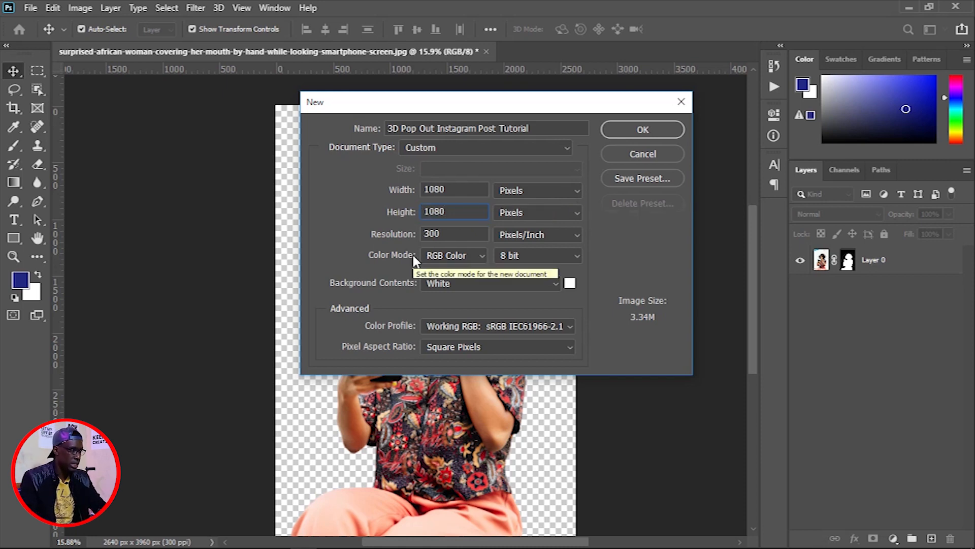
key("Tab")
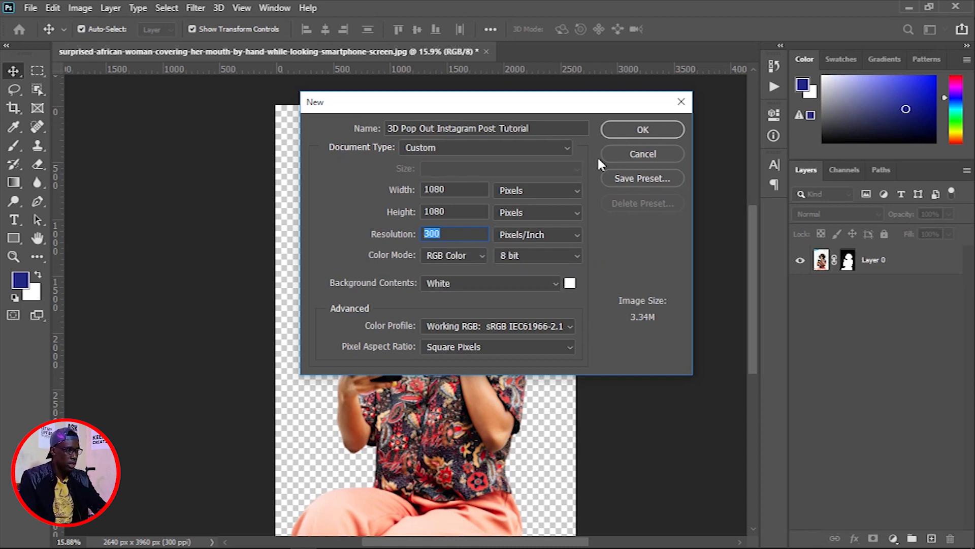
left_click(614, 133)
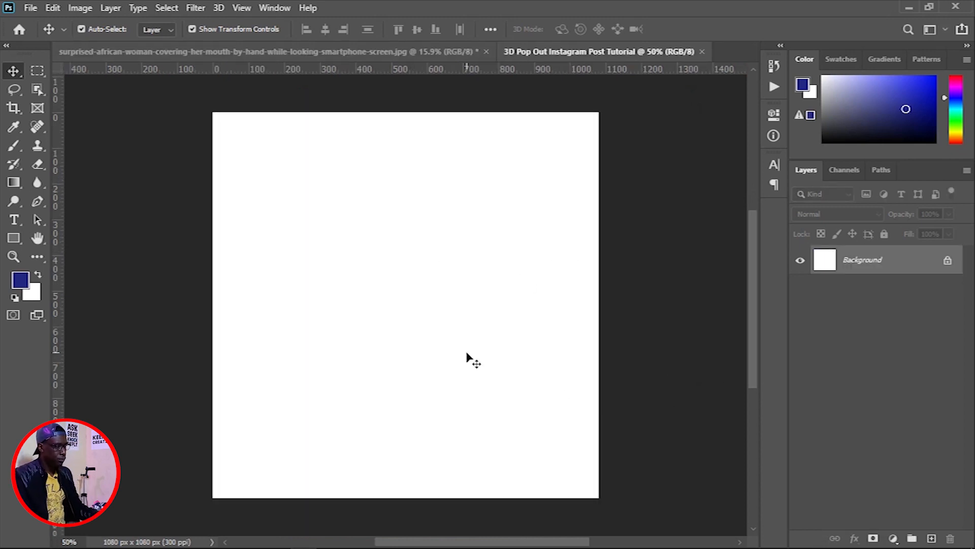
Place the Instagram post image "125" as an embedded object in the 3D Pop Out Instagram Post Tutorial document
left_click(430, 52)
left_click(542, 53)
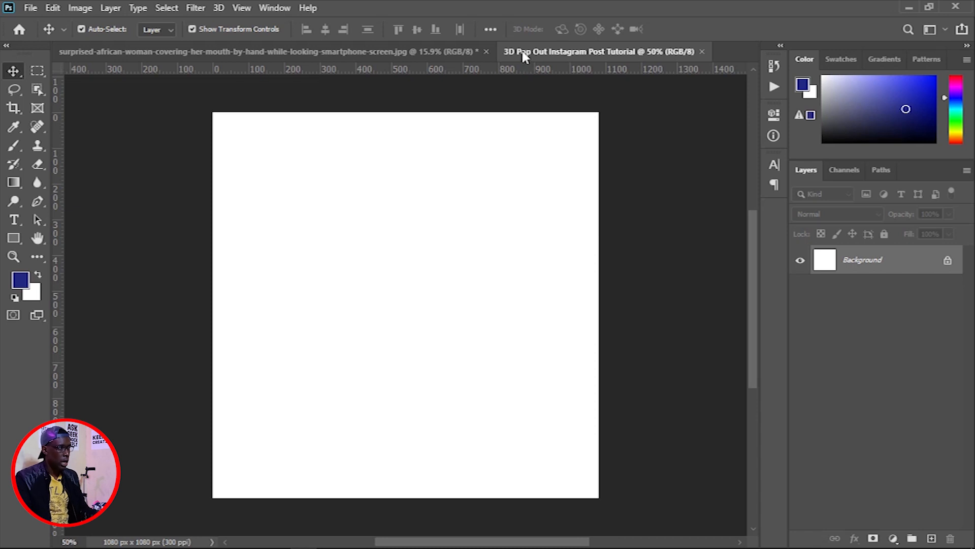
left_click(30, 8)
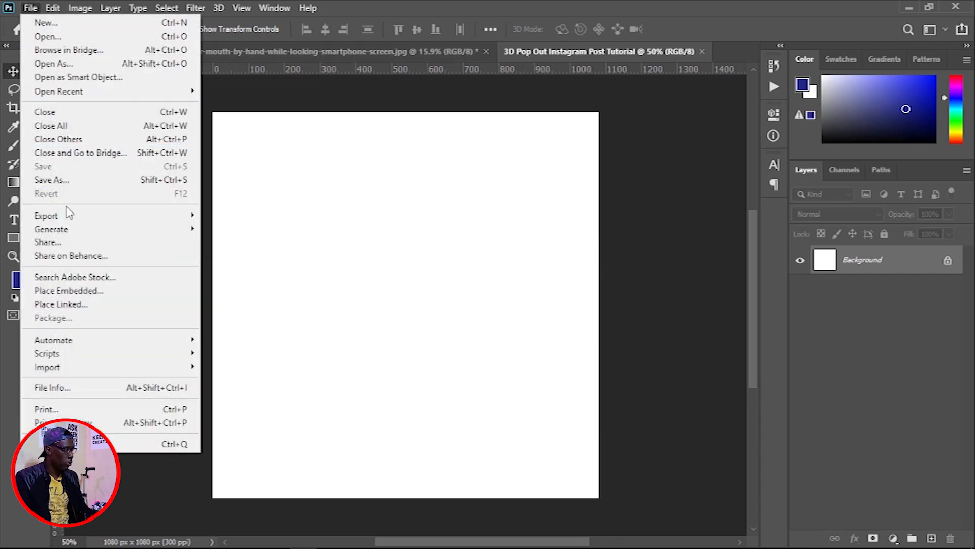
left_click(71, 290)
left_click(188, 132)
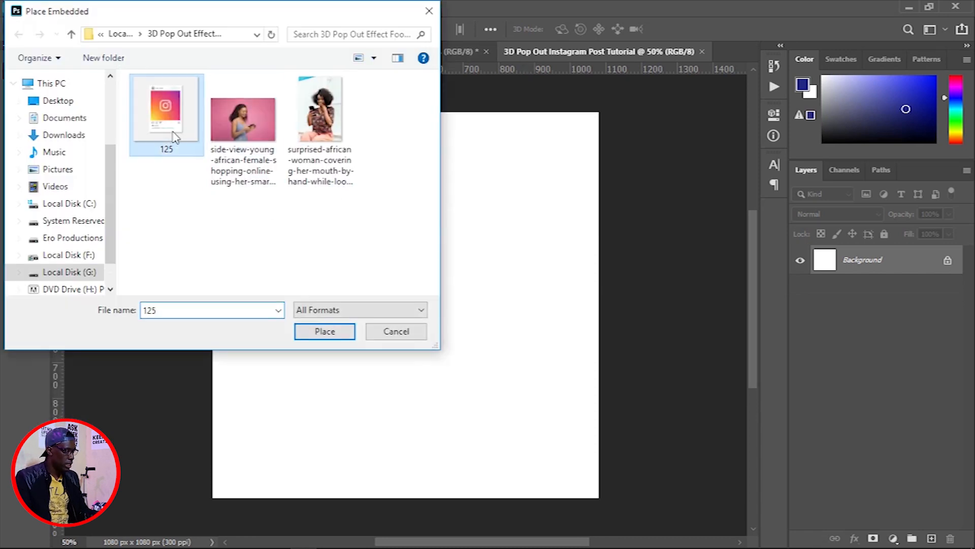
left_click(317, 328)
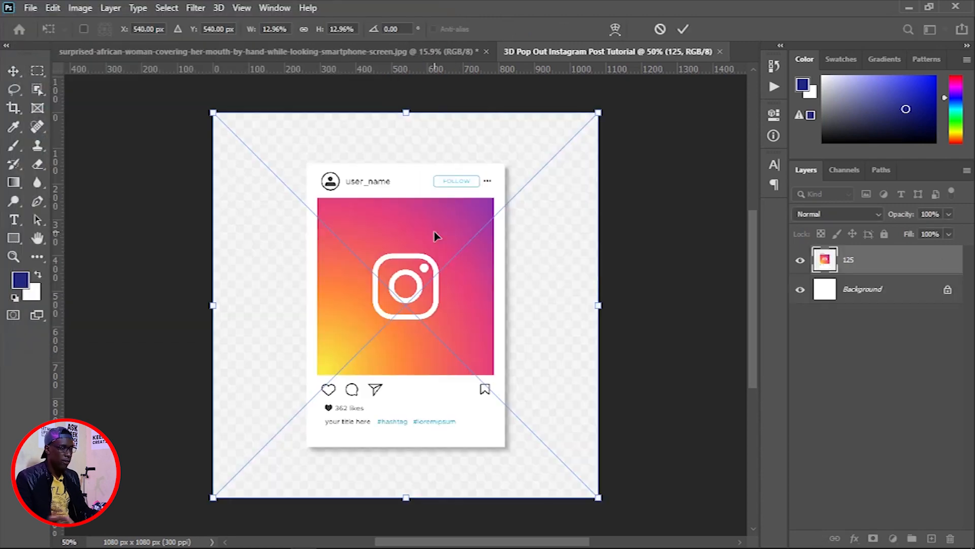
left_click(683, 29)
Select the Instagram post card with a rectangular marquee, copy it to a new layer, and hide the original 125 layer
scroll(402, 286, "up", 5)
scroll(402, 285, "down", 2)
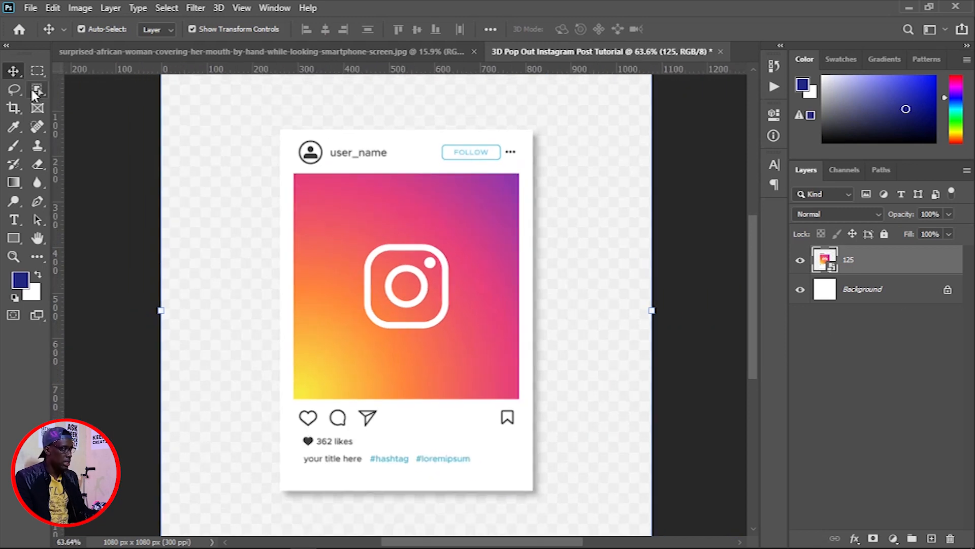
left_click(37, 72)
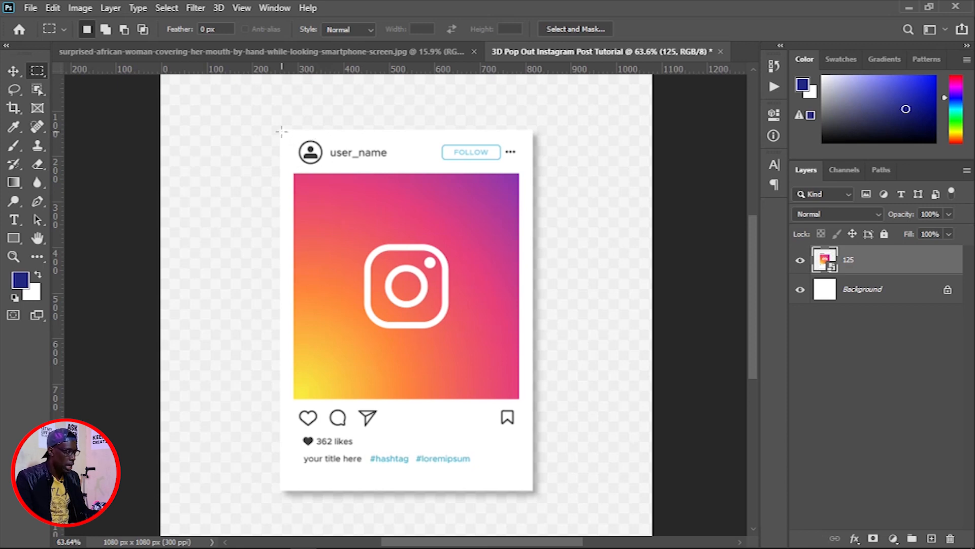
left_click_drag(283, 130, 533, 490)
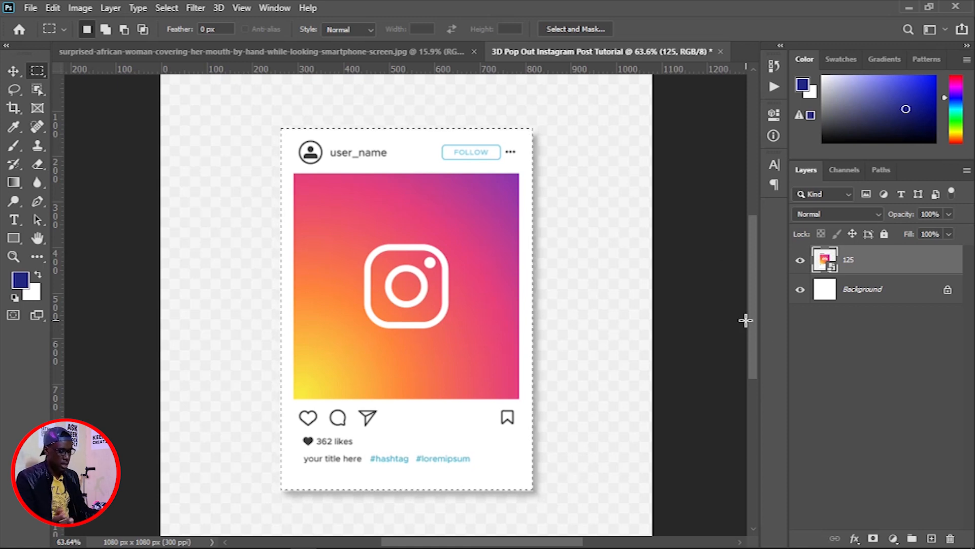
key("ctrl+j")
left_click(800, 289)
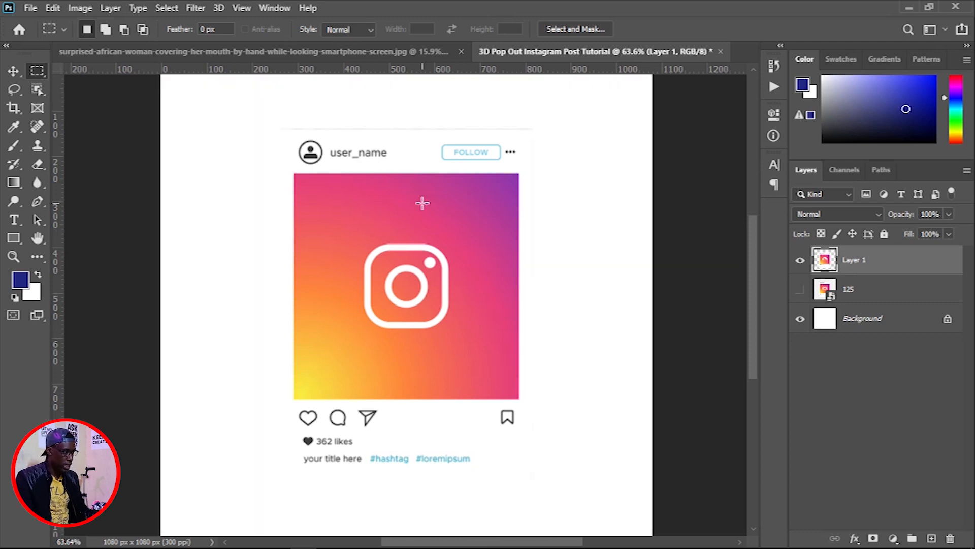
Select a thin rectangular strip over the faint line along the post card's upper edge and delete it from Layer 1
scroll(386, 178, "up", 7)
left_click_drag(489, 157, 418, 269)
scroll(295, 356, "up", 2)
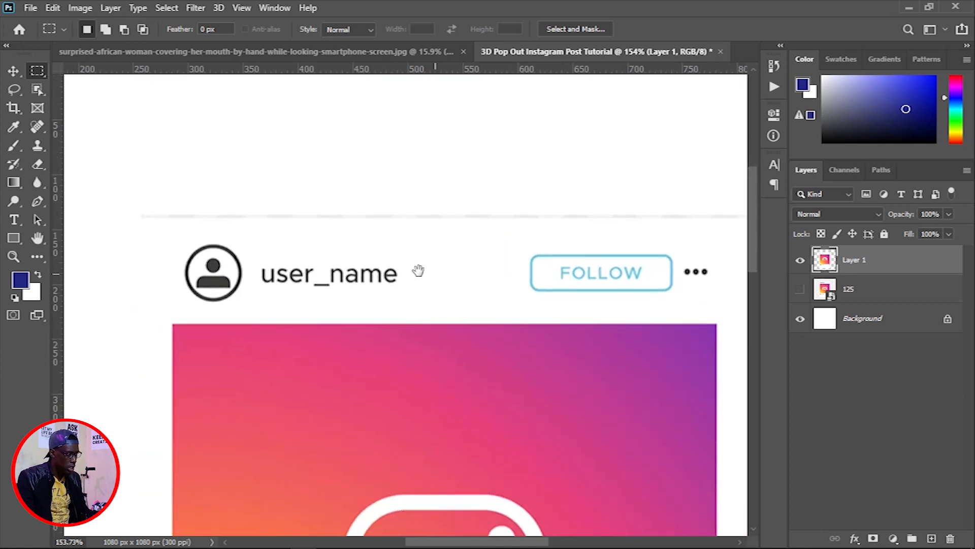
left_click_drag(529, 333, 417, 267)
scroll(416, 267, "down", 2)
left_click_drag(210, 246, 315, 238)
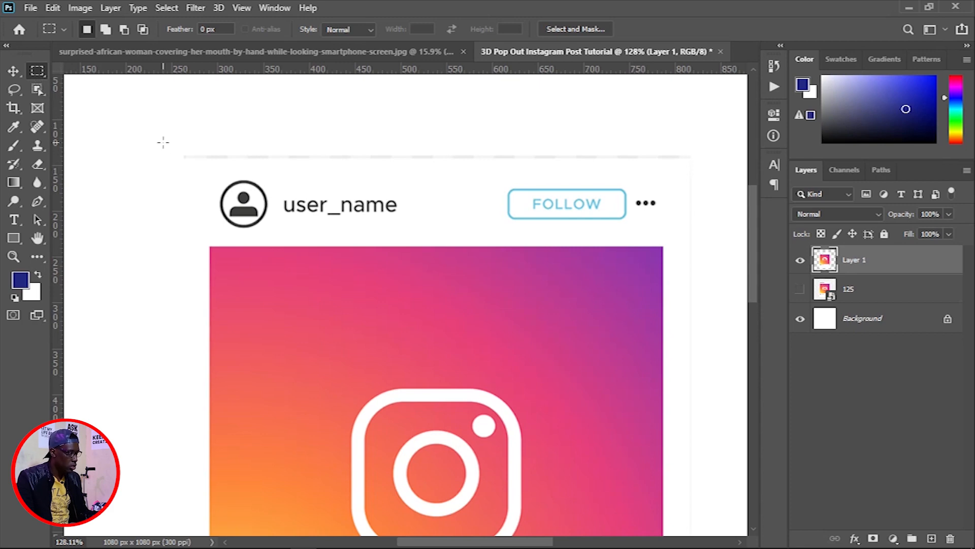
left_click_drag(162, 133, 704, 159)
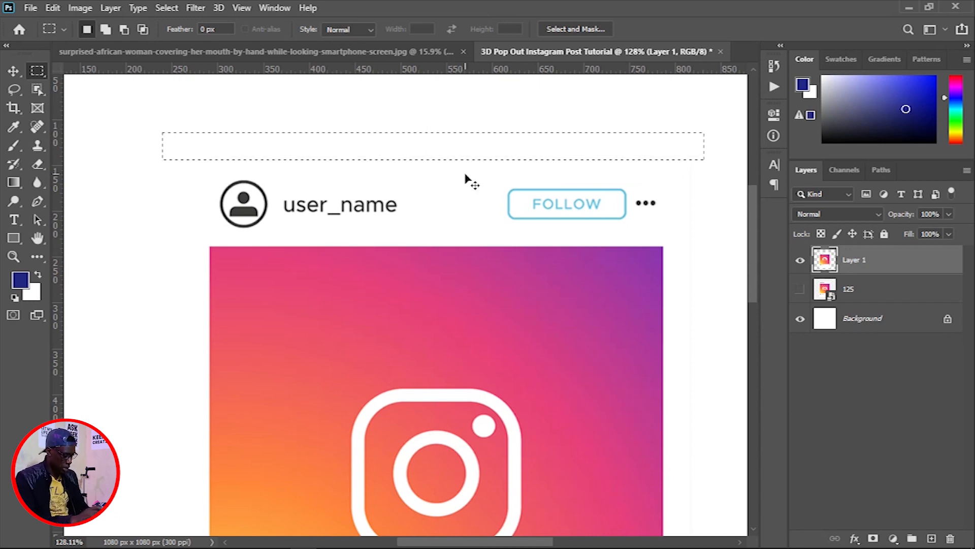
Enlarge the Instagram post on Layer 1 to about 119% width and 121% height, apply the transform, and deselect the layer
scroll(465, 174, "down", 5)
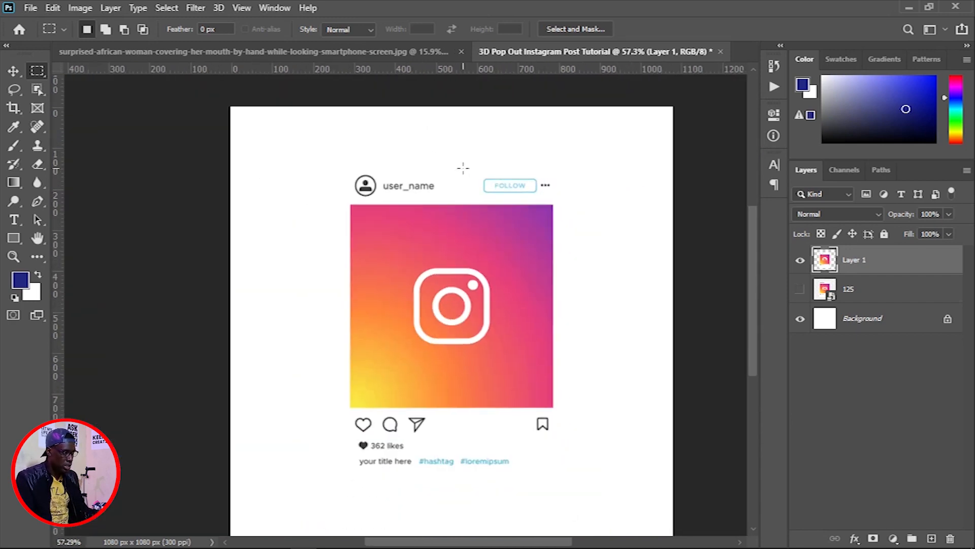
left_click_drag(461, 268, 423, 275)
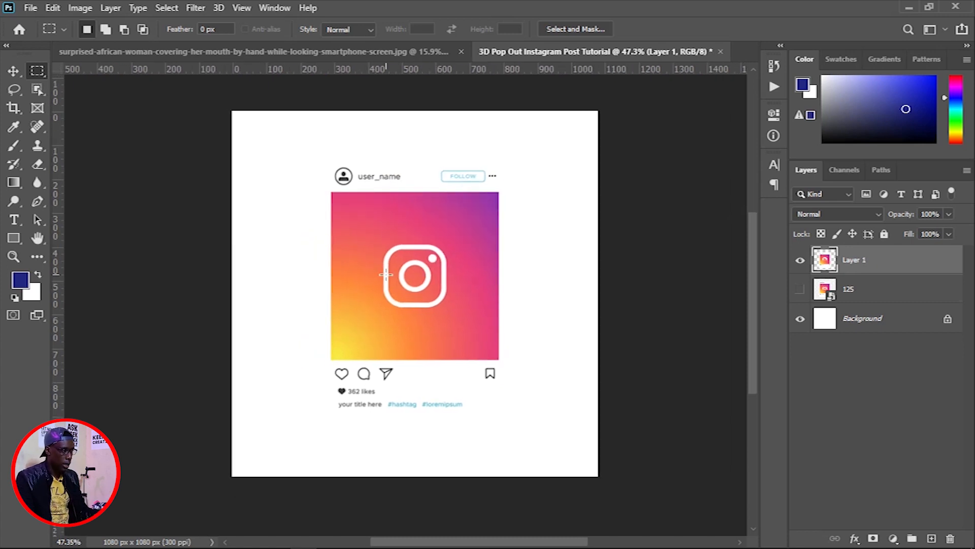
key("v")
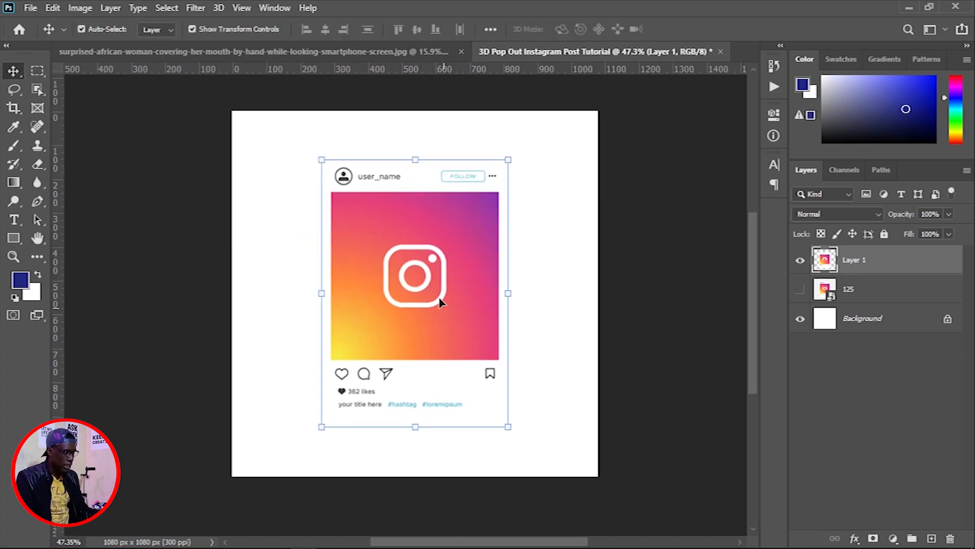
left_click_drag(515, 431, 537, 448)
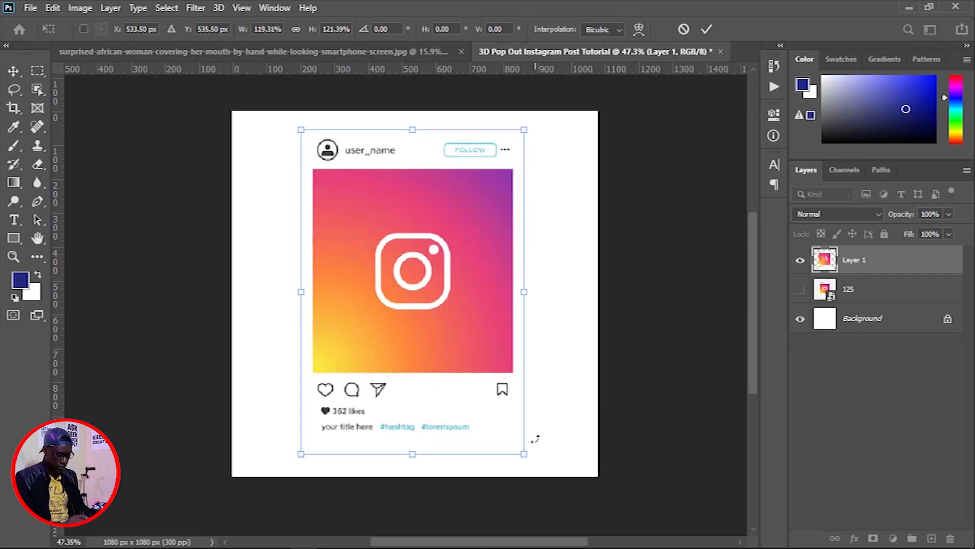
key("Return")
left_click(578, 307)
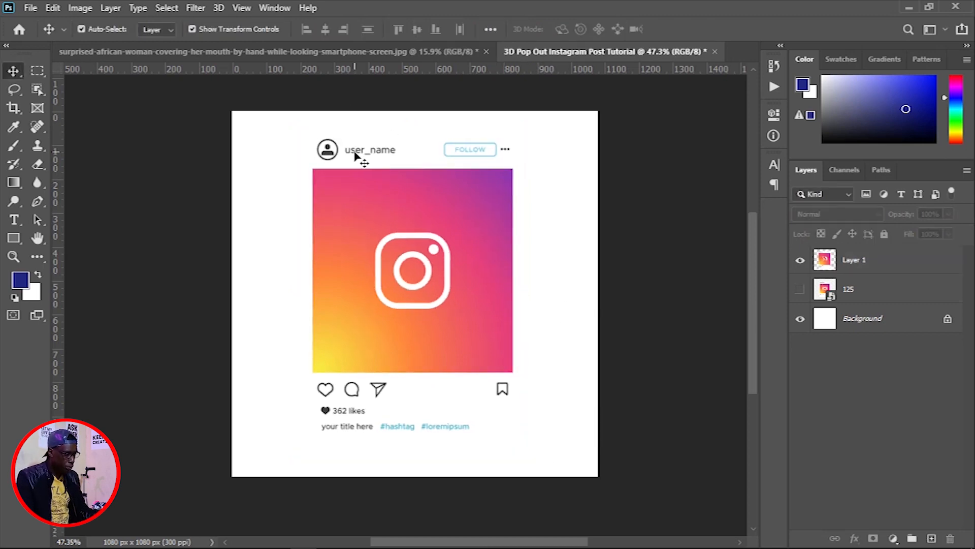
scroll(360, 157, "up", 6)
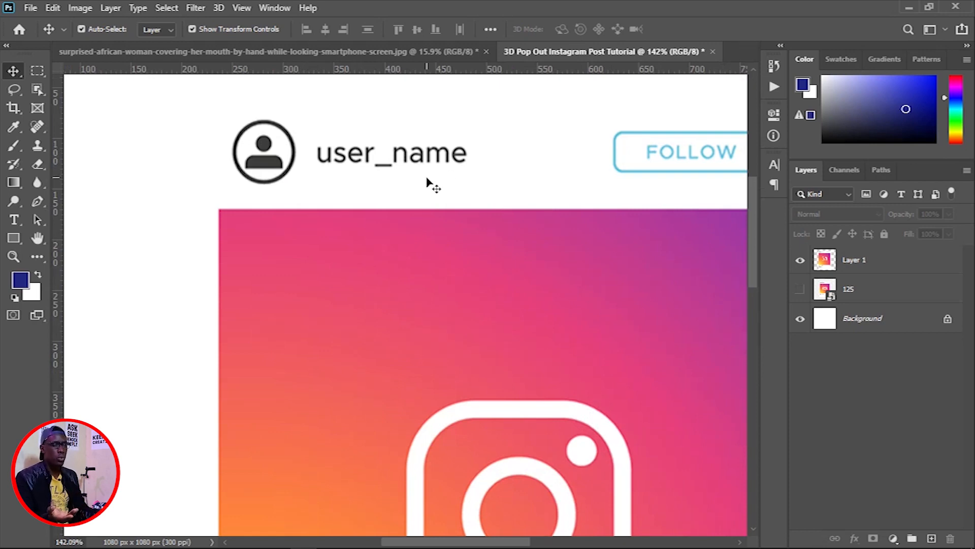
scroll(420, 213, "down", 5)
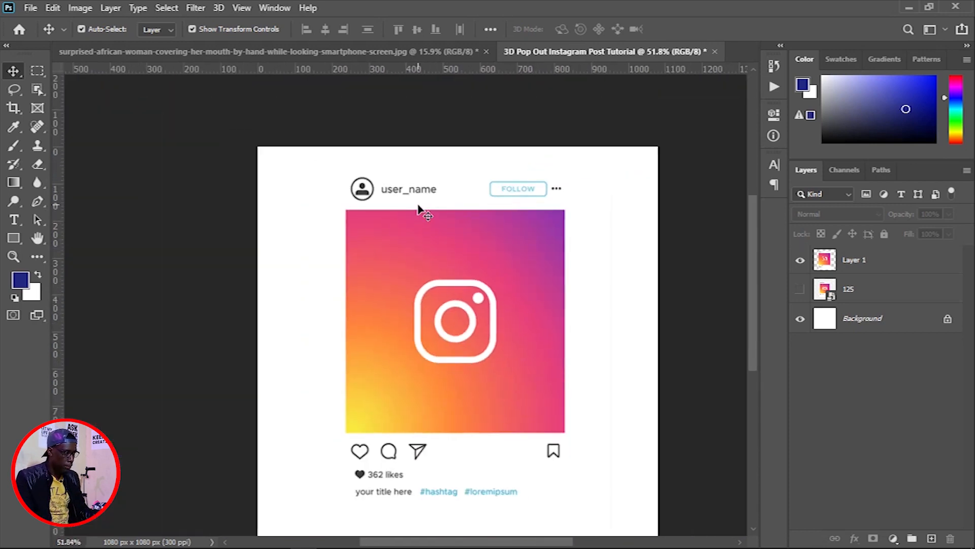
left_click_drag(449, 417, 454, 376)
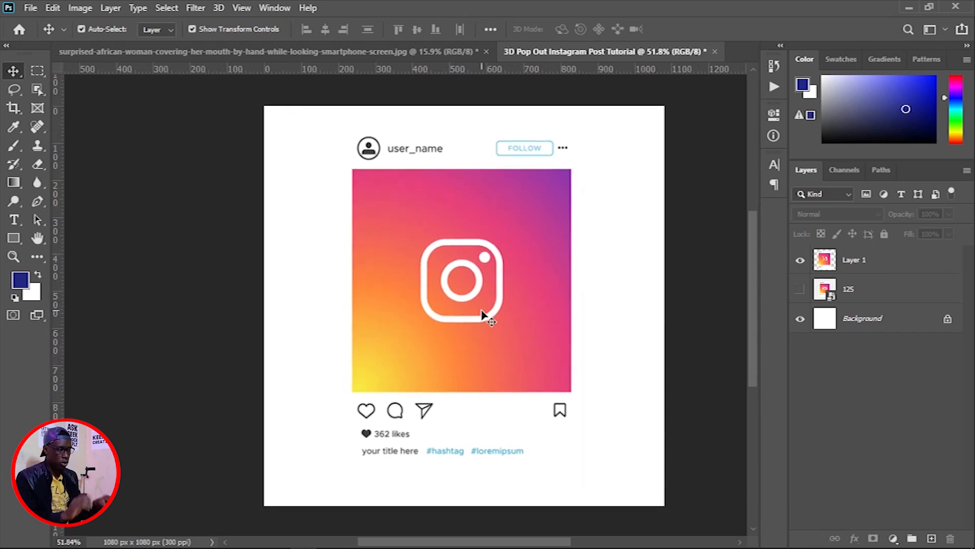
Select the gradient picture area of the Instagram post with a rectangular marquee and make Layer 1 active
key("m")
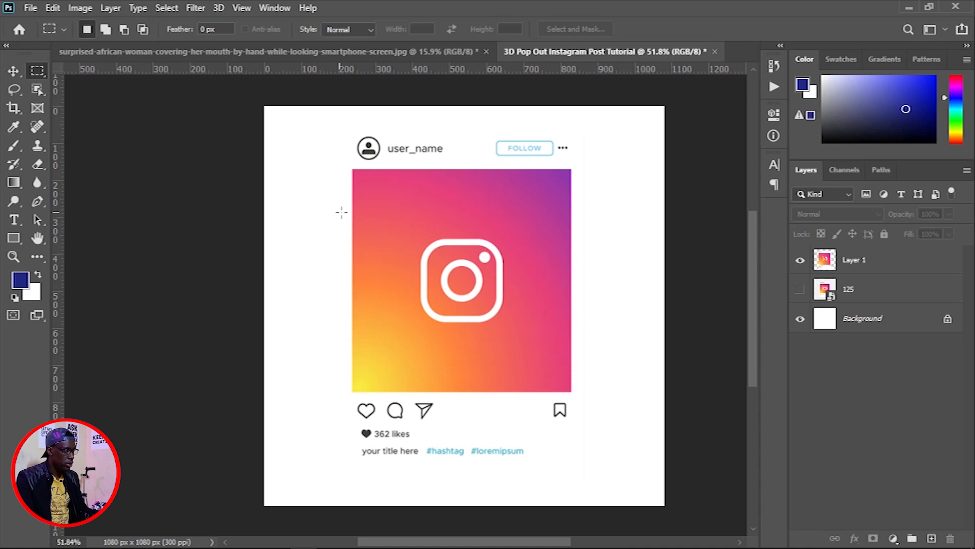
left_click_drag(352, 169, 571, 392)
key("ctrl+d")
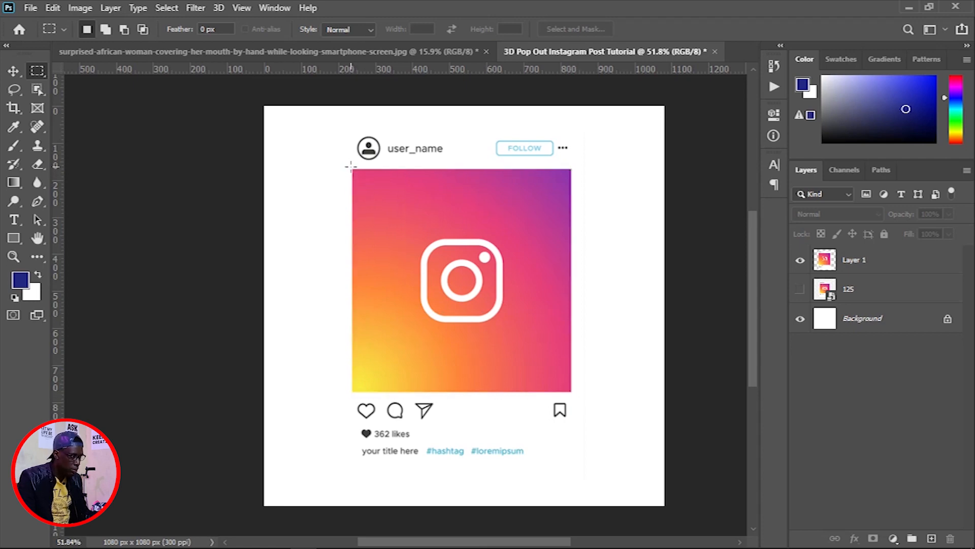
left_click_drag(352, 167, 573, 393)
key("ctrl+d")
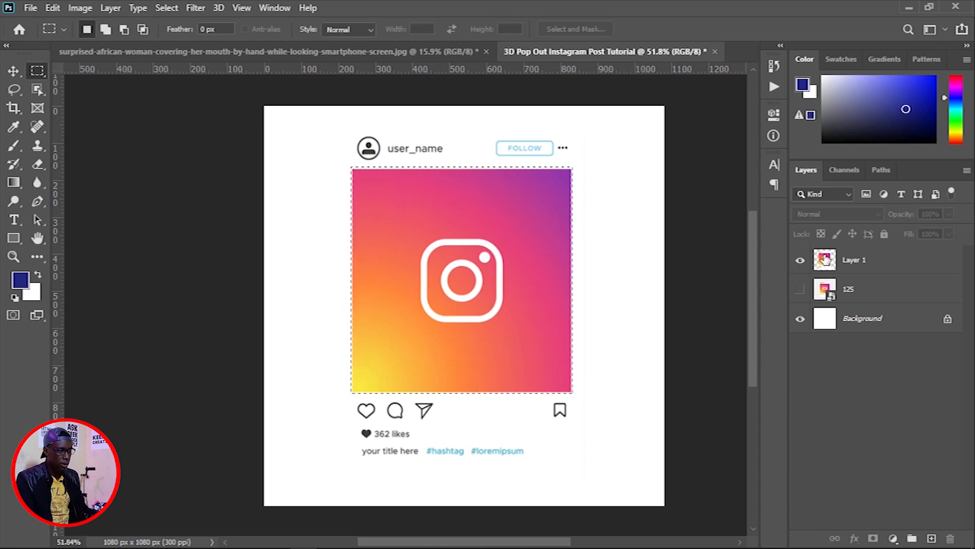
left_click(899, 272)
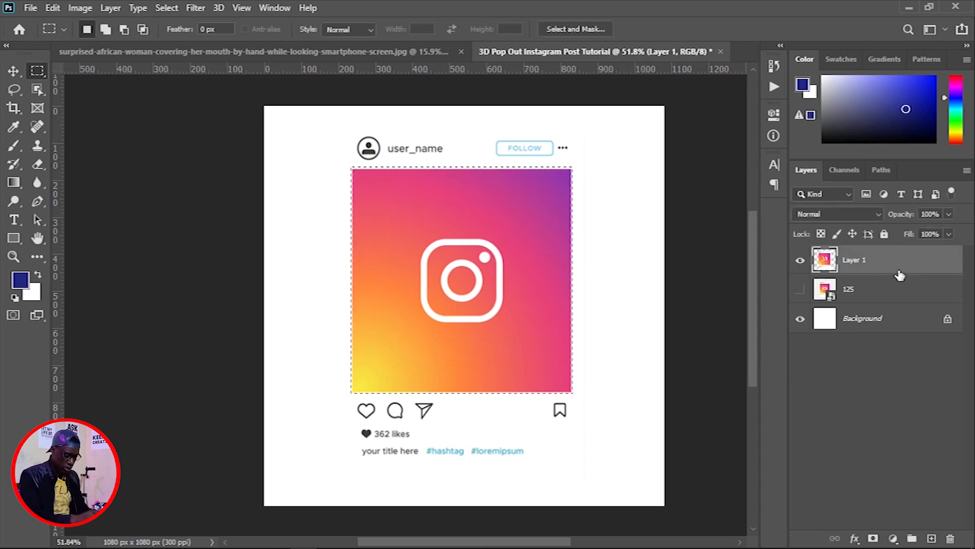
Try deleting the selected picture area from Layer 1 and undo the deletion
key("v")
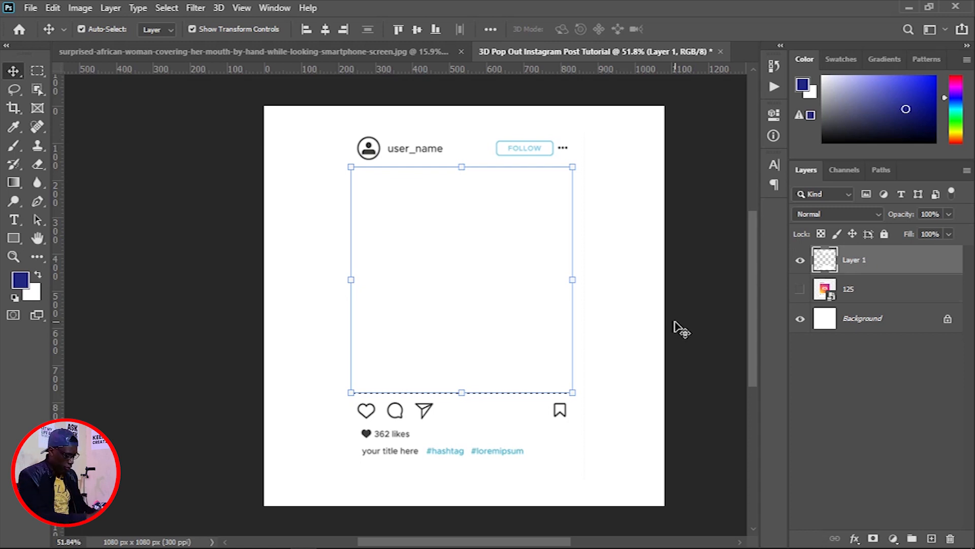
key("ctrl")
key("ctrl")
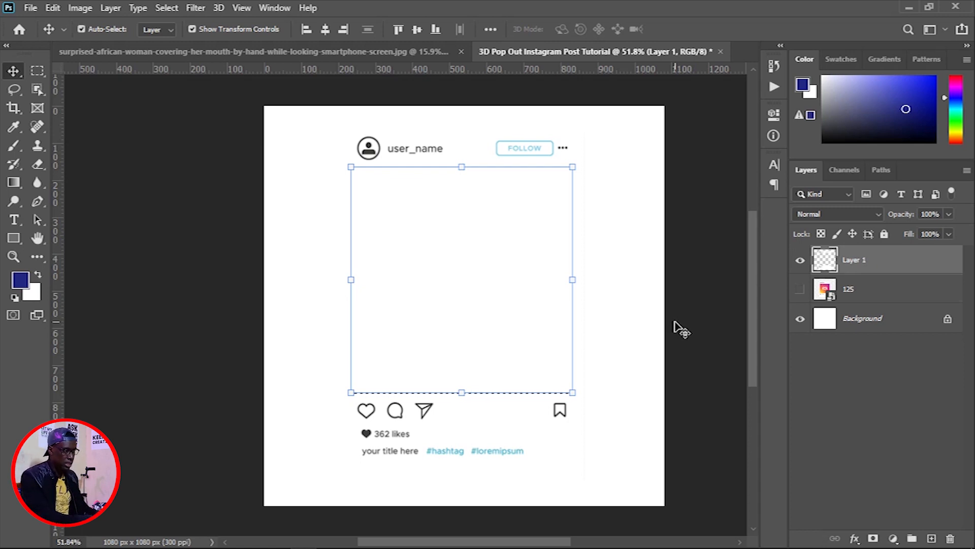
key("ctrl+z")
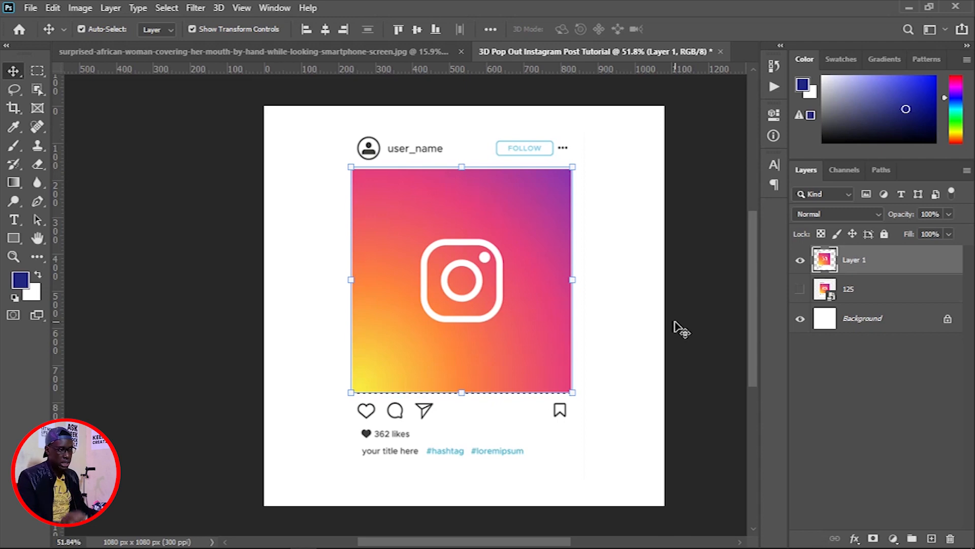
Add a Solid Color fill layer with color 232782 over the selected picture area of the post
left_click(893, 538)
left_click(891, 284)
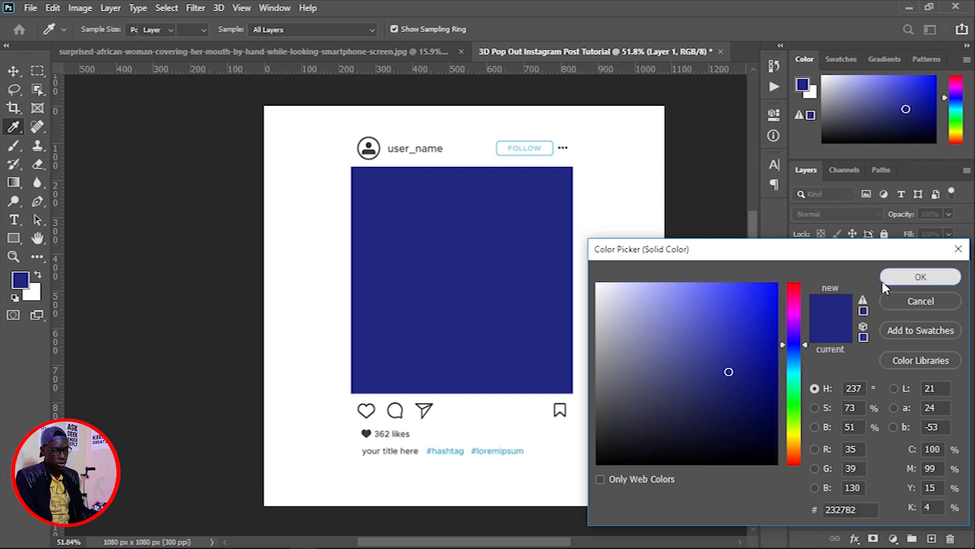
left_click(921, 277)
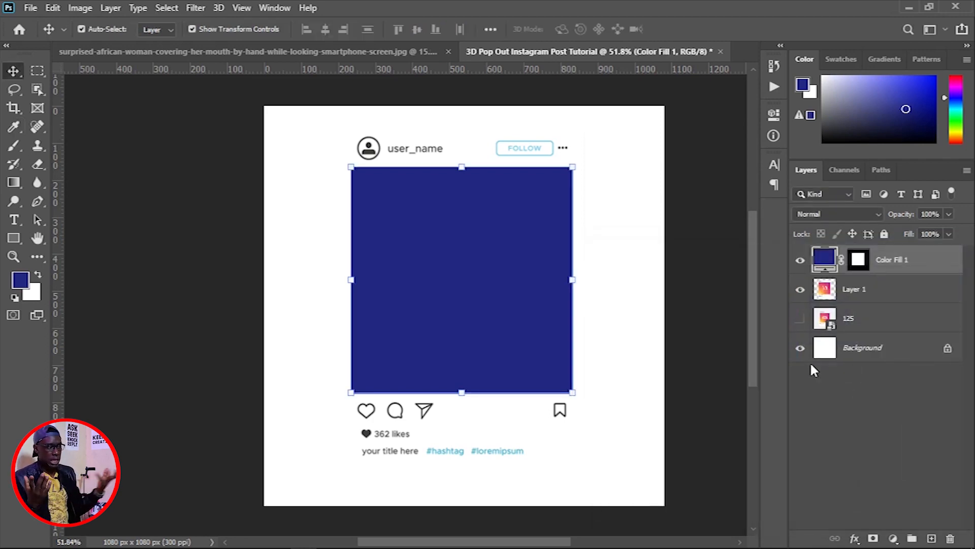
Change the color of the Color Fill 1 layer to red cb0a20 and deselect the layer
double_click(824, 259)
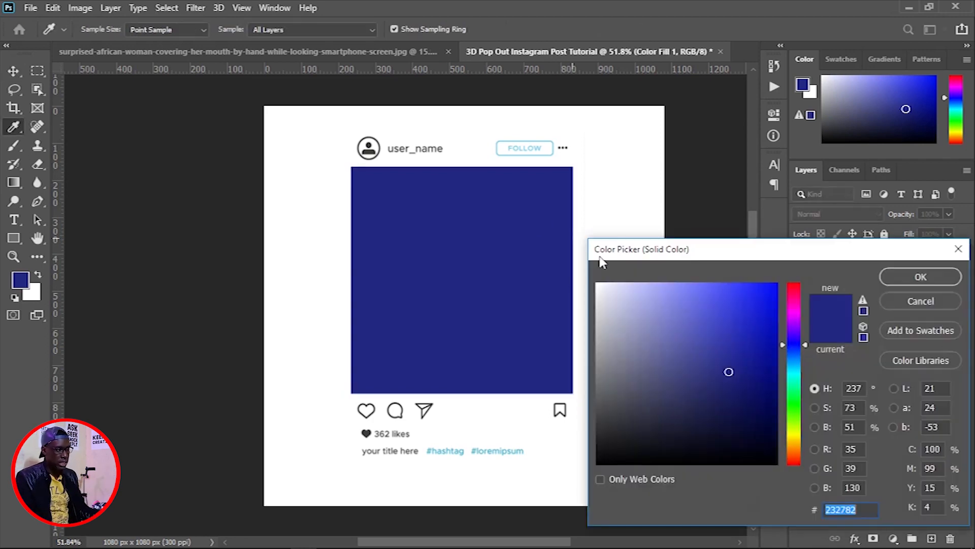
left_click(767, 300)
left_click(793, 287)
left_click(770, 320)
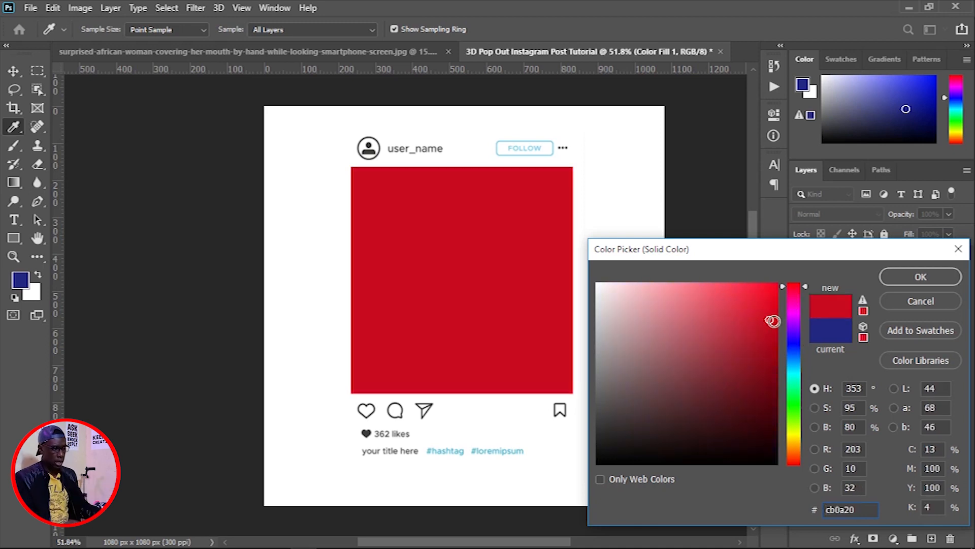
left_click(887, 277)
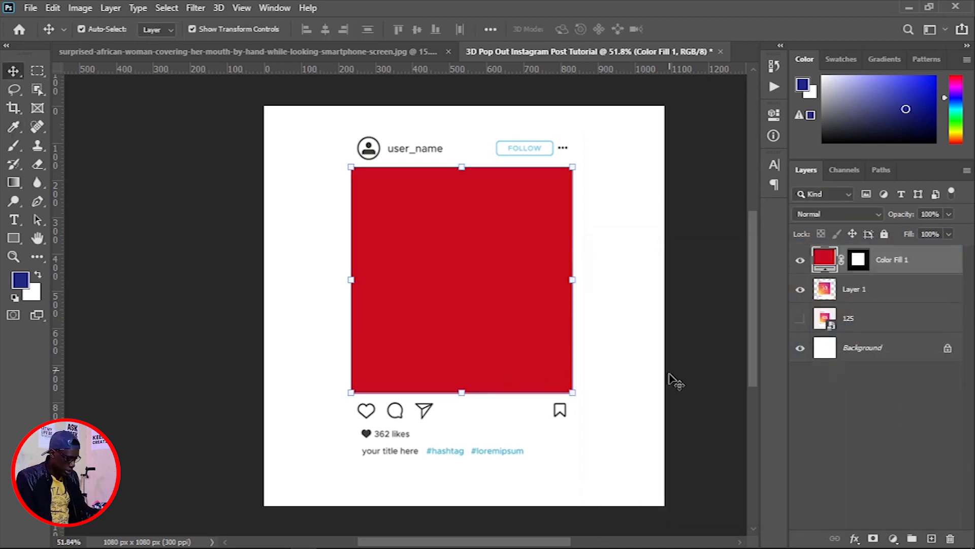
left_click(706, 345)
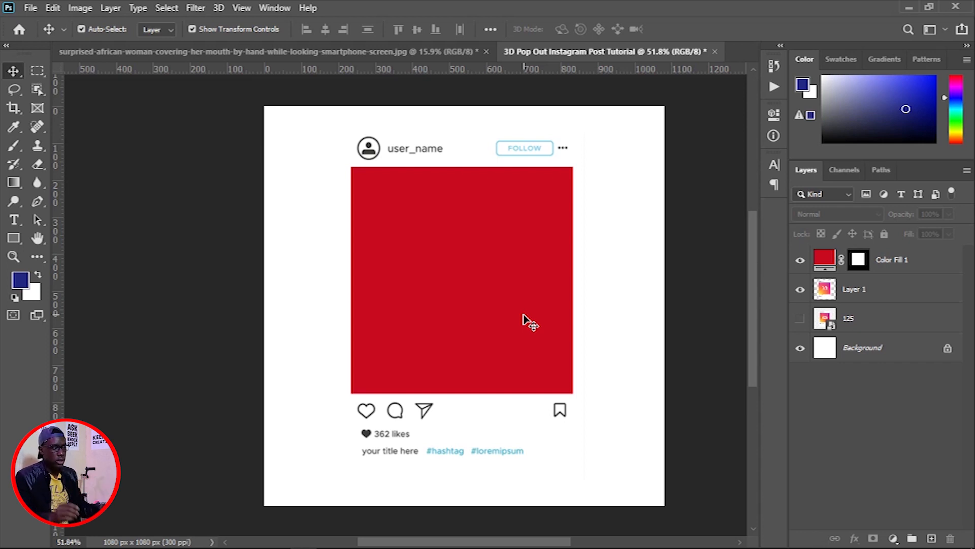
Add a Solid Color fill layer directly above layer 125, sampling red cb0a20 from the post's picture area as its color
left_click(860, 325)
left_click(894, 538)
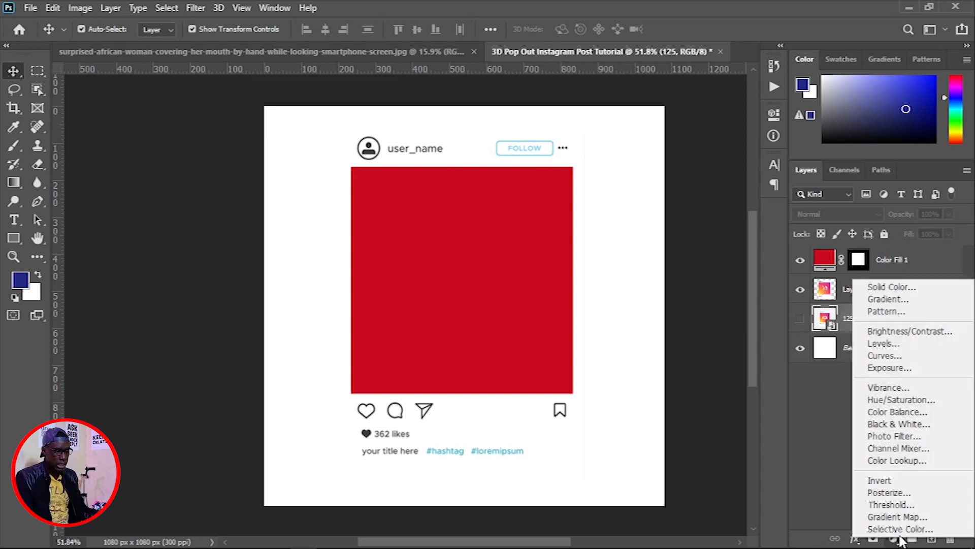
left_click(889, 287)
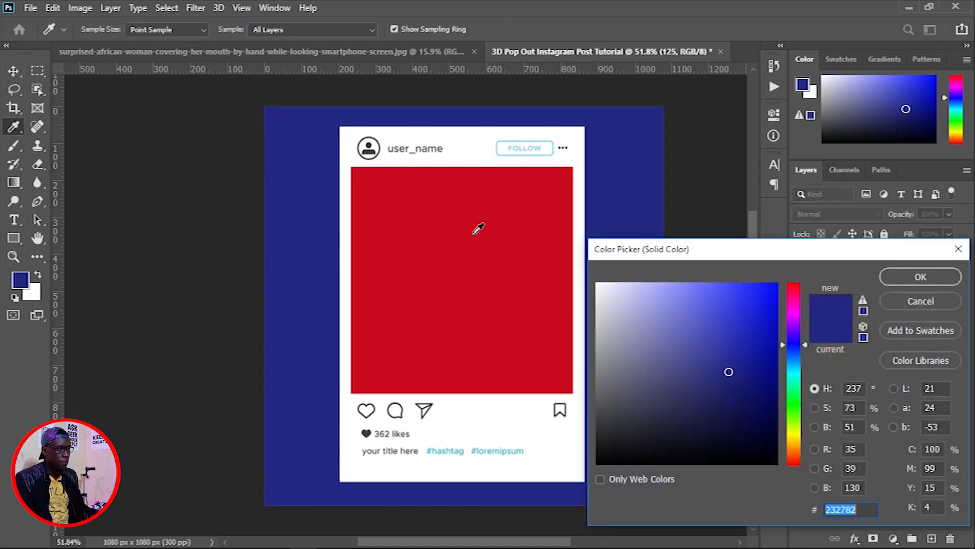
left_click_drag(817, 256, 719, 145)
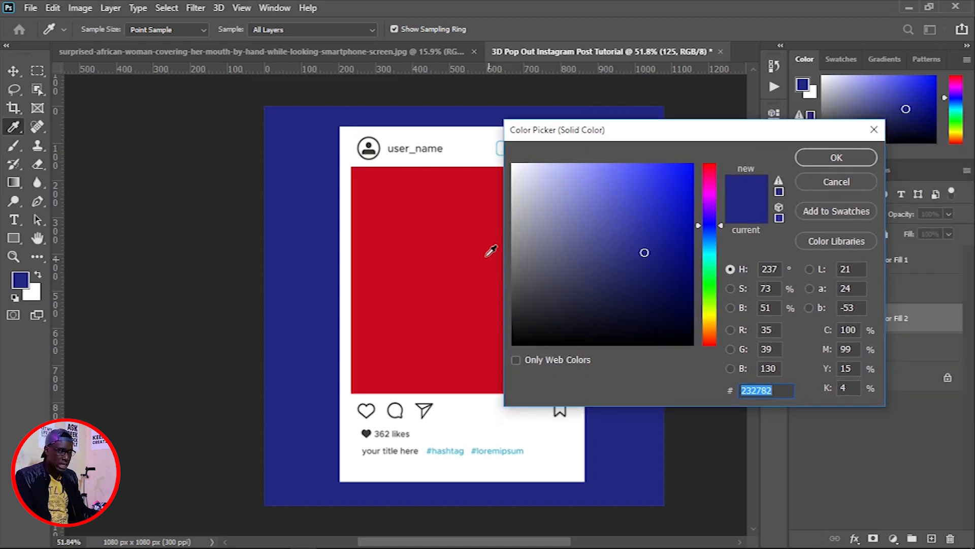
left_click(424, 262)
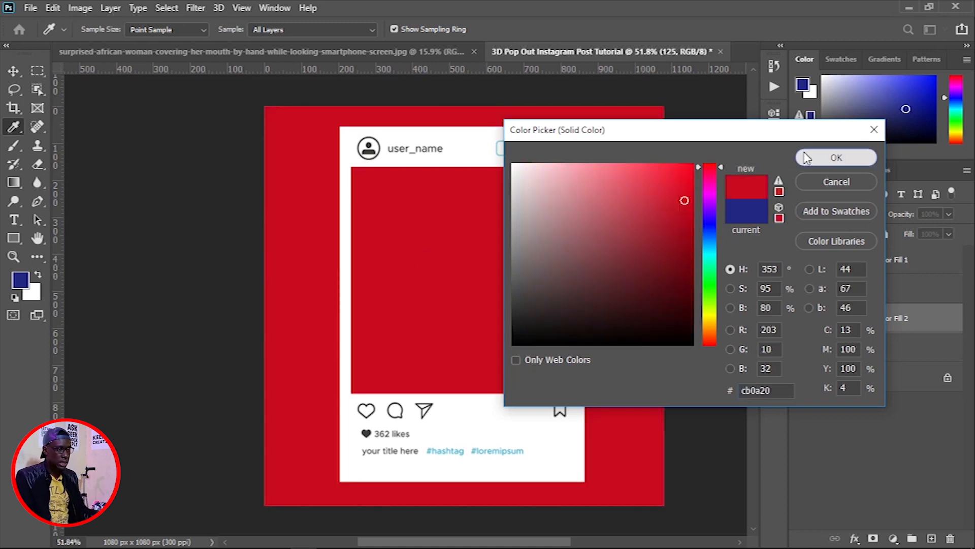
left_click(837, 158)
left_click(721, 331)
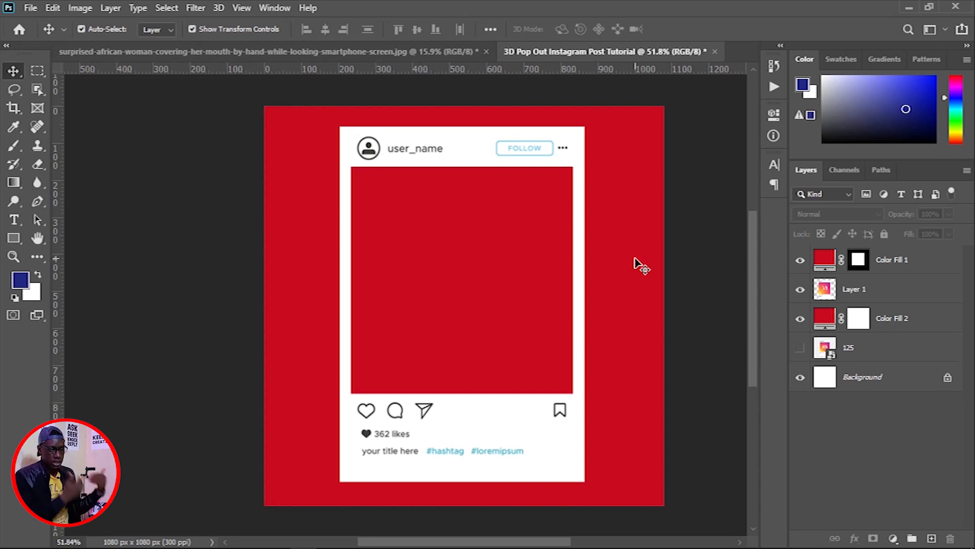
Copy Layer 0 with the cut-out woman from the surprised-african-woman document and paste it into the 3D Pop Out Instagram Post Tutorial document
left_click(392, 51)
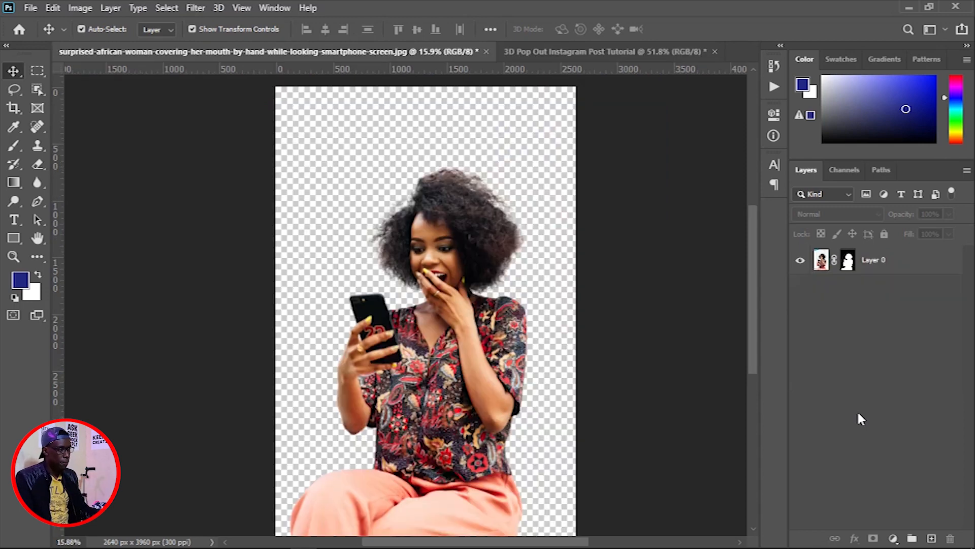
left_click(870, 258)
left_click(54, 7)
left_click(94, 106)
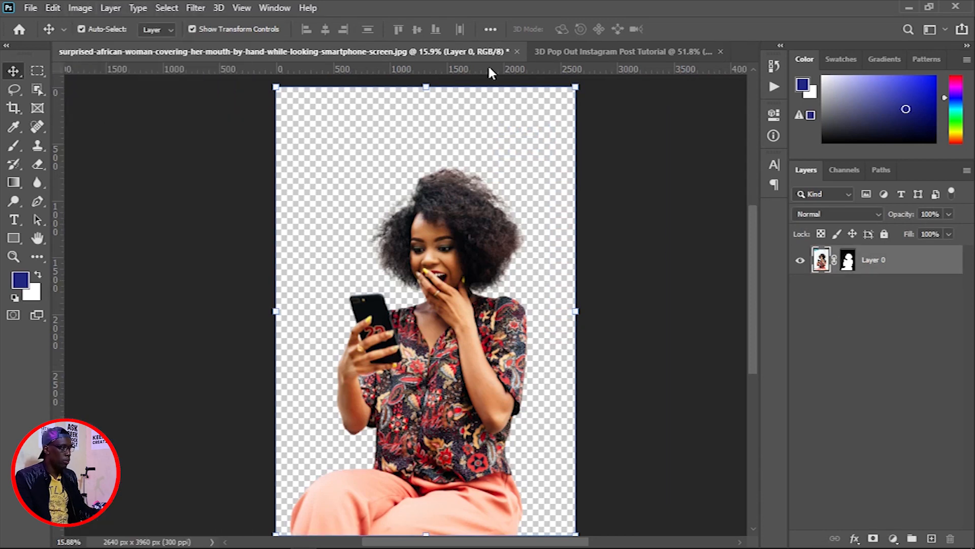
left_click(563, 51)
left_click(53, 8)
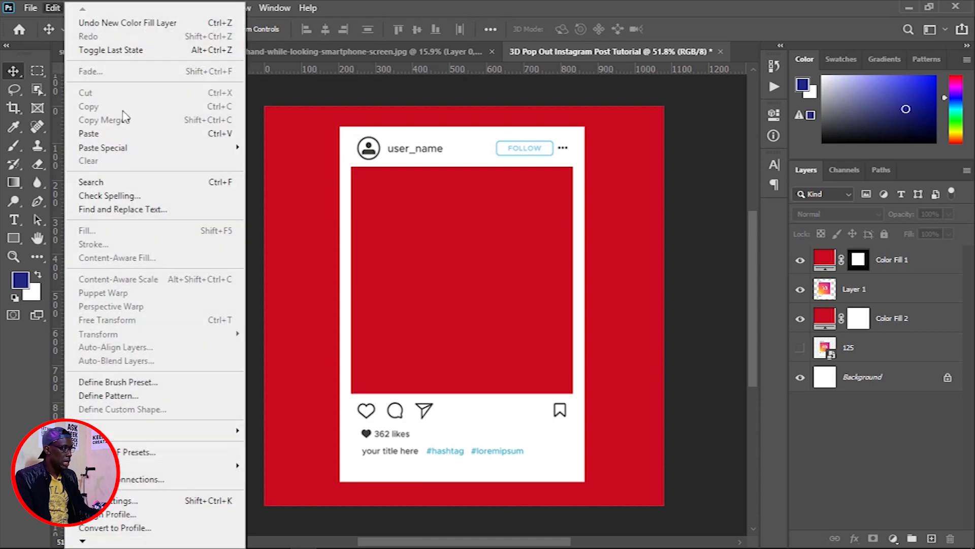
left_click(119, 134)
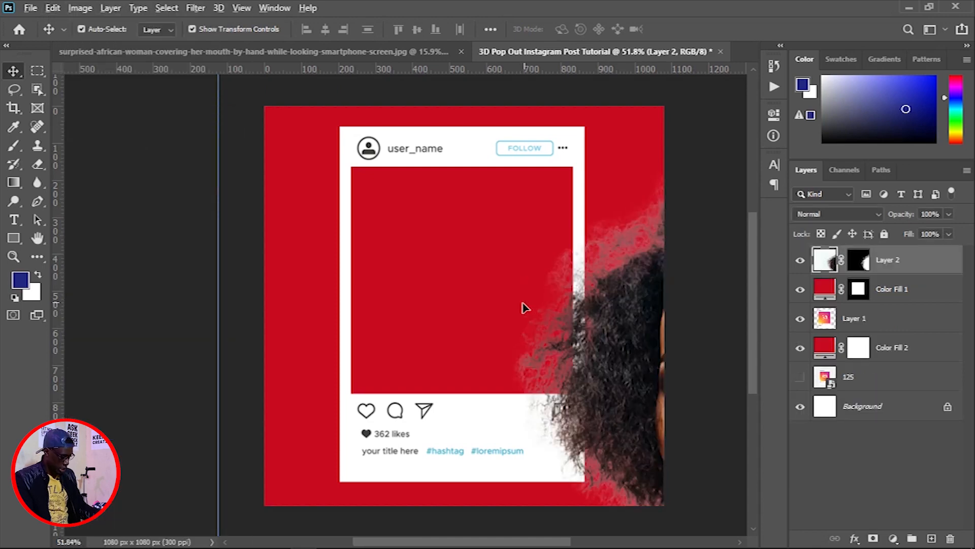
Scale the pasted woman down to about 37% and place her over the Instagram post with her hair overlapping its upper edge
scroll(526, 309, "down", 6)
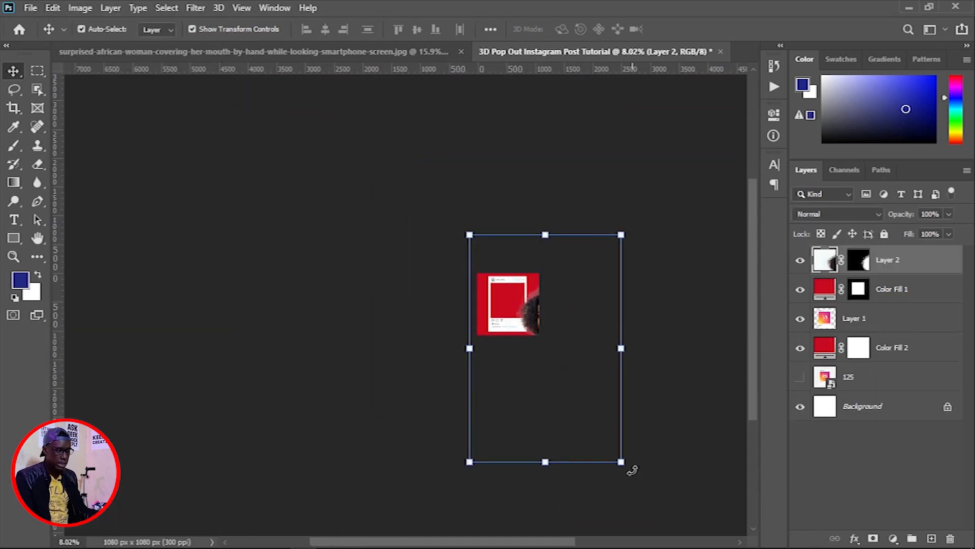
left_click(623, 462)
left_click_drag(623, 462, 531, 330)
scroll(515, 329, "up", 6)
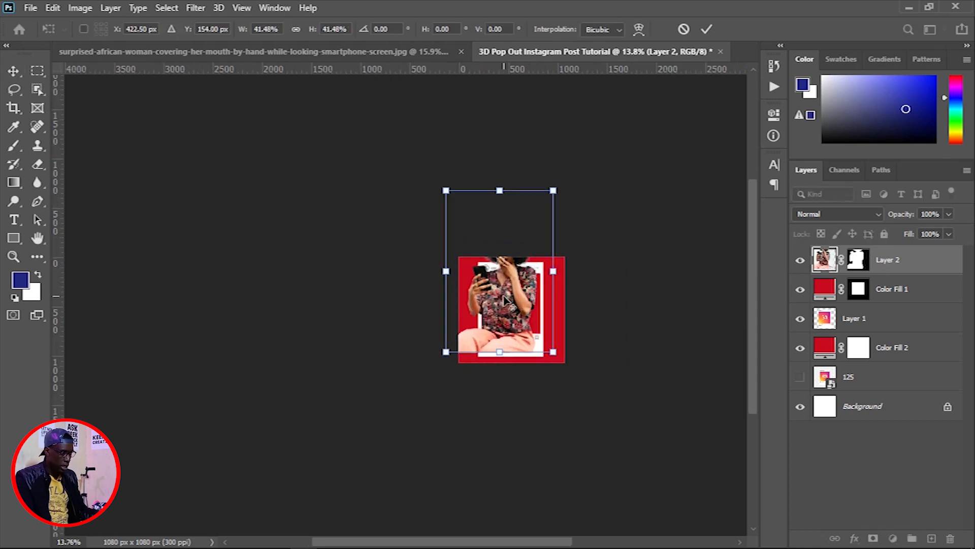
left_click_drag(526, 305, 582, 142)
left_click_drag(440, 275, 471, 342)
left_click_drag(675, 267, 437, 387)
left_click_drag(319, 272, 299, 329)
left_click_drag(480, 530, 433, 456)
left_click_drag(346, 357, 357, 344)
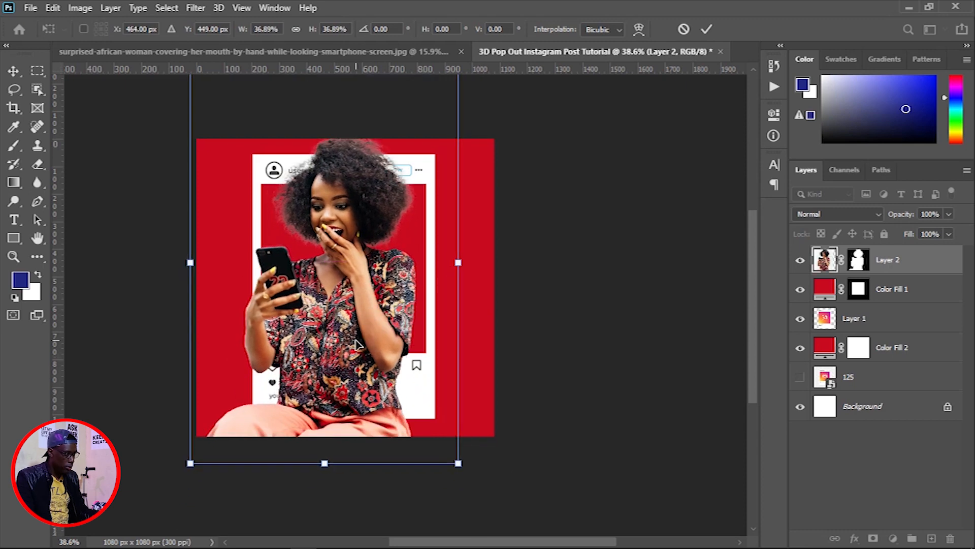
Reduce the woman to about 35.6%, shift her horizontally to X 496 px at Y 426.5 px, and apply the transform
left_click_drag(461, 471, 452, 458)
left_click_drag(337, 340, 347, 342)
key("Left")
key("Left")
key("Left")
key("Left")
key("Left")
key("Left")
key("Left")
key("Left")
key("Left")
key("Left")
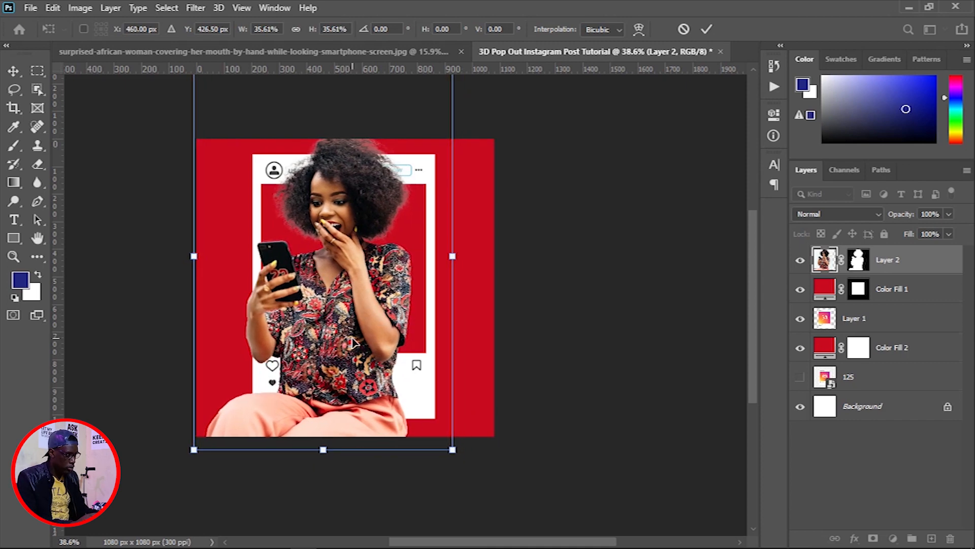
key("Right")
key("Right")
key("Right")
key("Right")
key("Right")
key("Right")
key("Right")
key("Right")
key("Right")
key("Right")
key("Right")
key("Right")
key("Right")
key("Right")
key("Right")
key("Right")
key("Right")
key("Right")
key("Right")
key("Right")
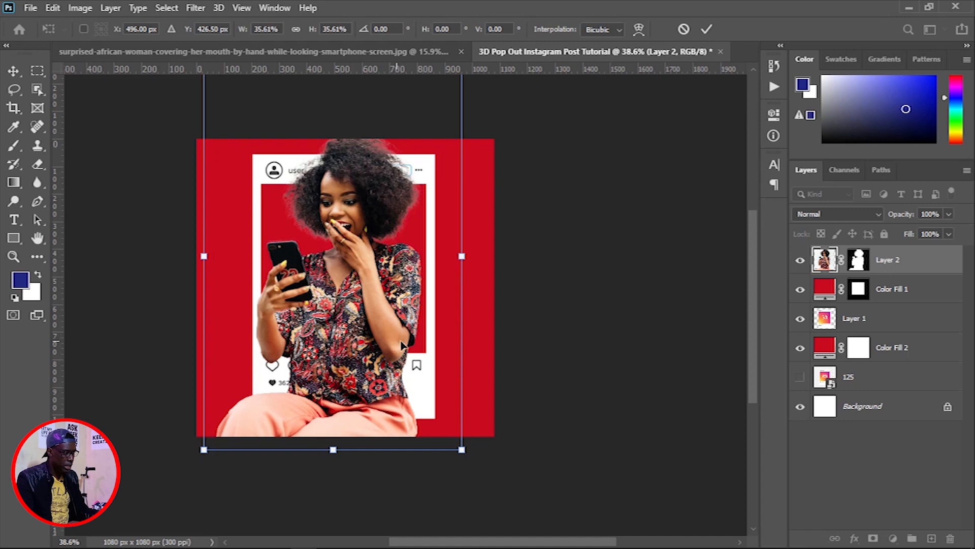
left_click(707, 29)
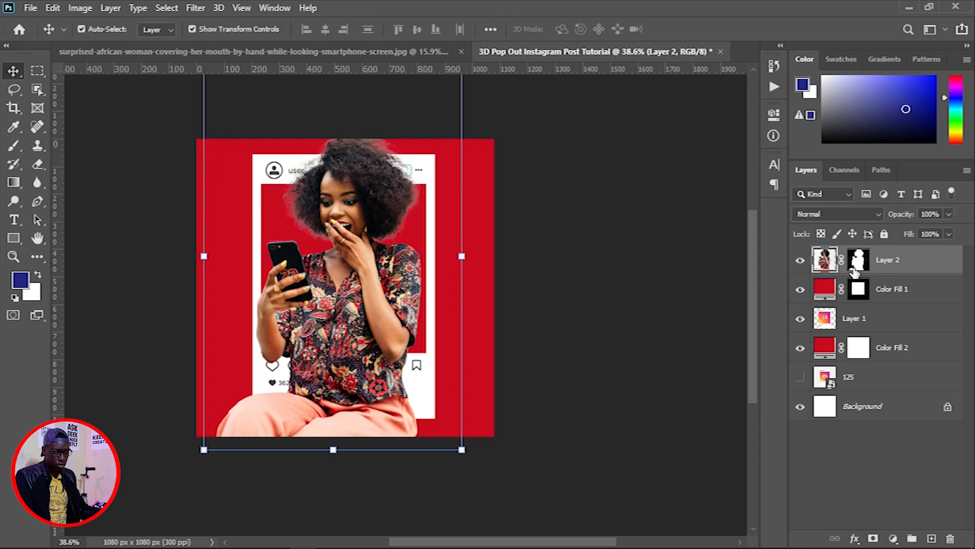
Rename the woman's layer, Layer 2, as Subject
double_click(890, 260)
type("Subj")
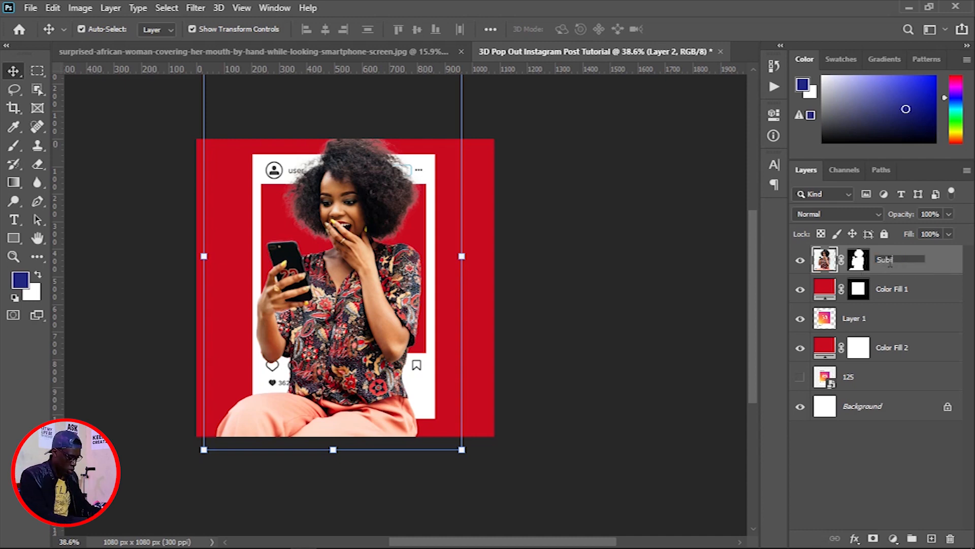
type("ect")
key("Return")
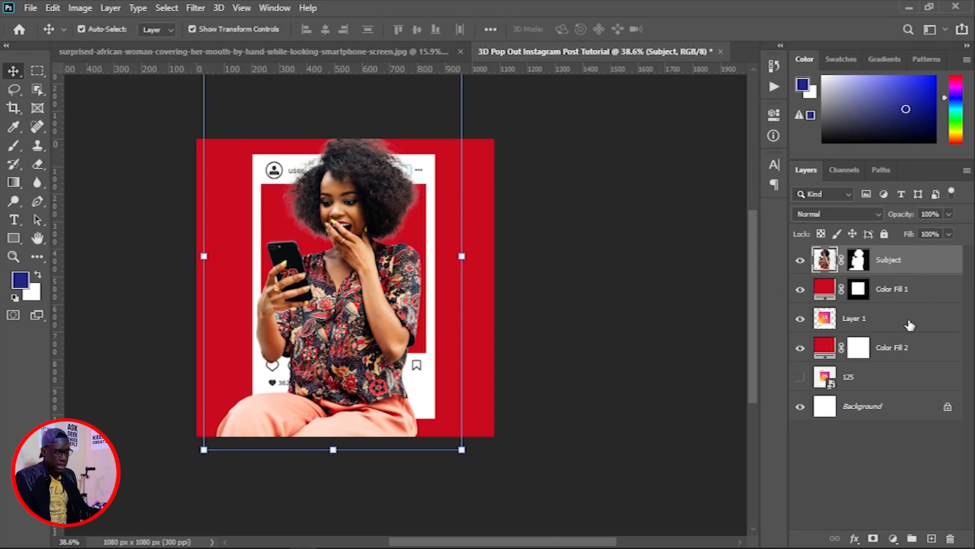
Scale the Subject, Color Fill 1 and Layer 1 layers together to 90.64% and apply the transform
left_click(895, 300, "shift")
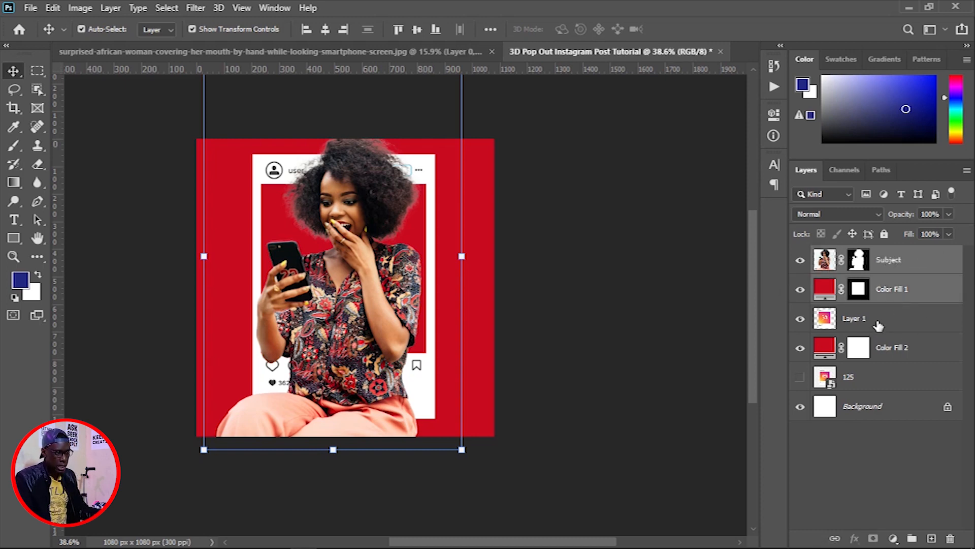
left_click(878, 326, "ctrl")
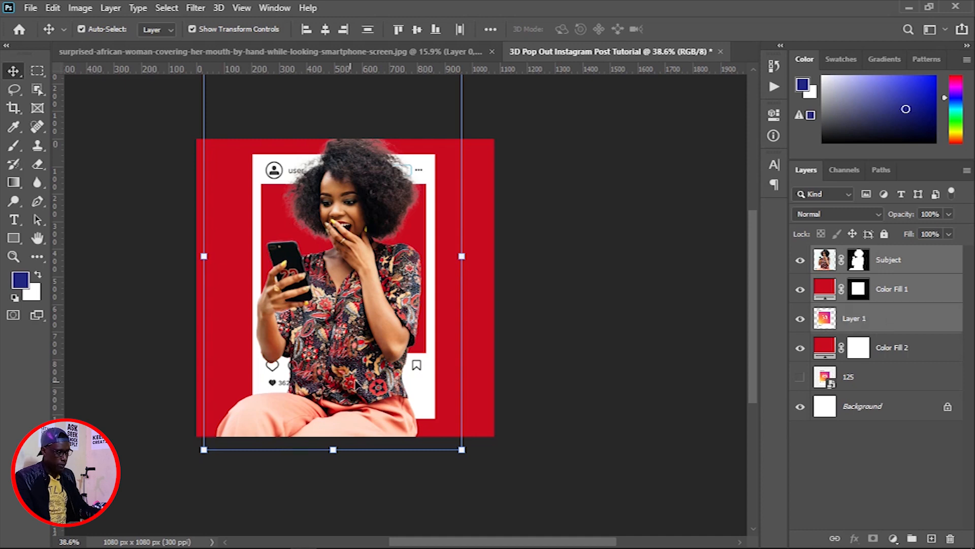
key("ctrl+t")
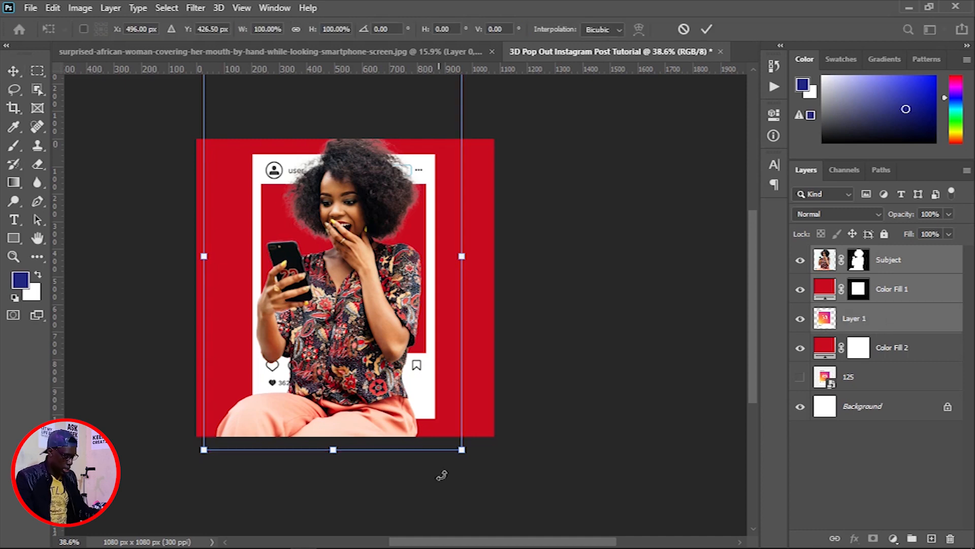
scroll(472, 366, "up", 3)
scroll(467, 305, "up", 2)
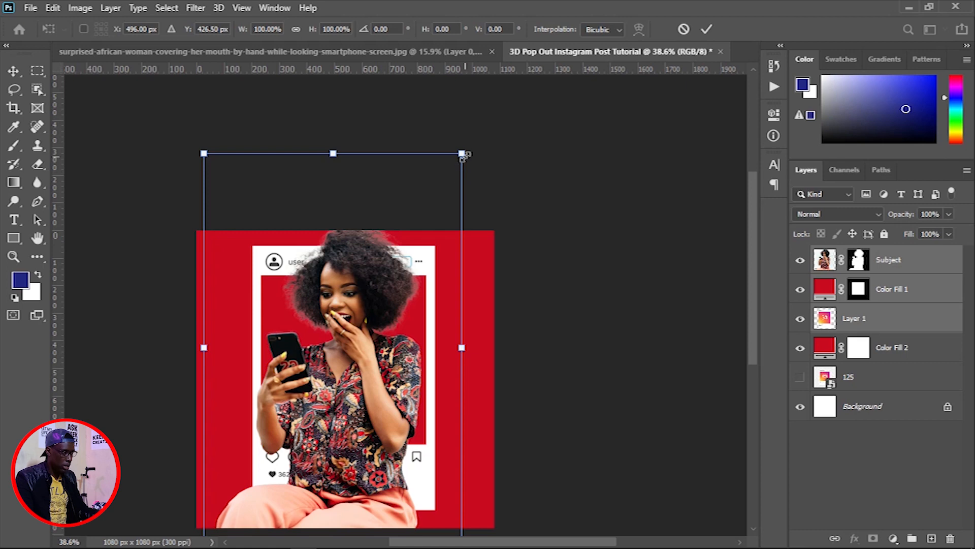
left_click_drag(463, 155, 451, 171)
scroll(609, 196, "down", 2)
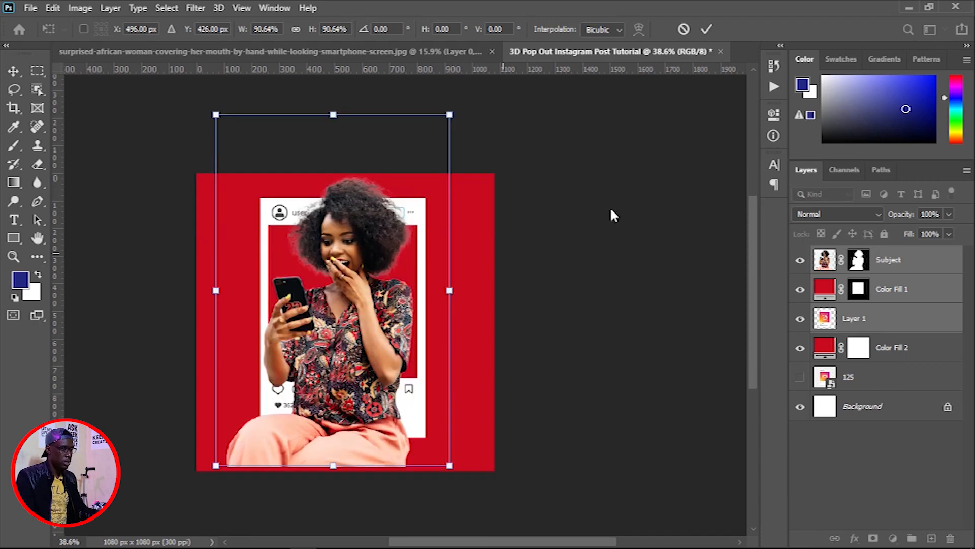
left_click(709, 34)
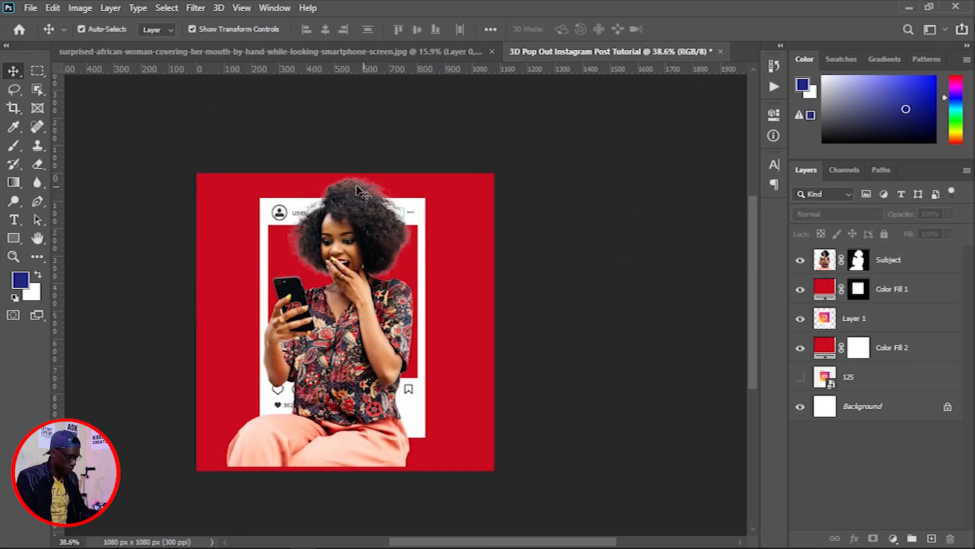
Scale the Subject layer alone down to 96.48% about its centre
scroll(367, 187, "up", 3)
left_click(343, 181)
scroll(343, 180, "down", 2)
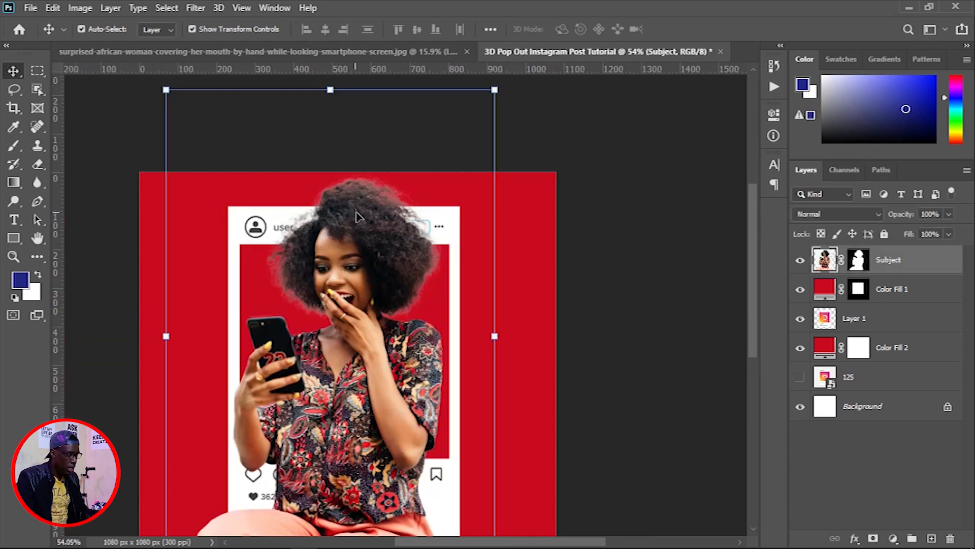
scroll(455, 431, "down", 3)
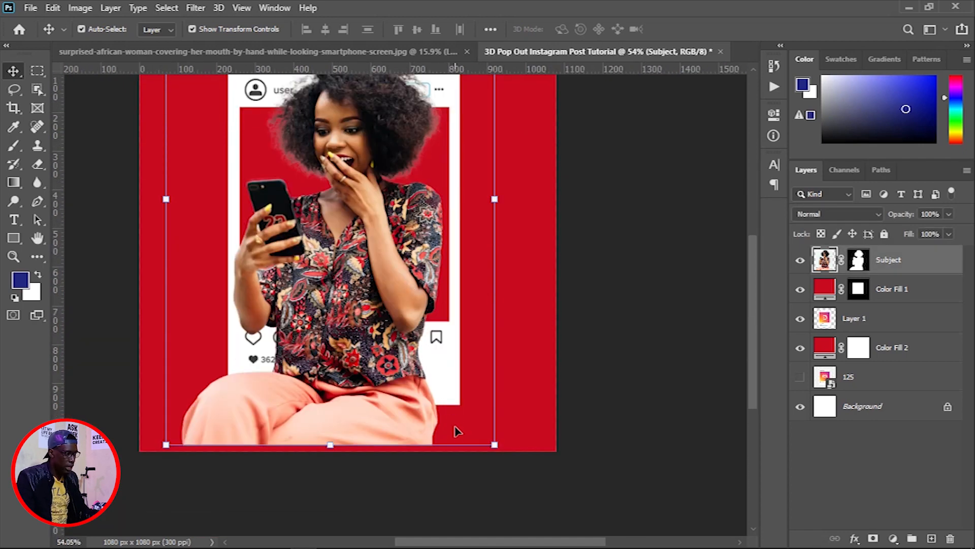
left_click(495, 446)
left_click_drag(495, 445, 489, 436)
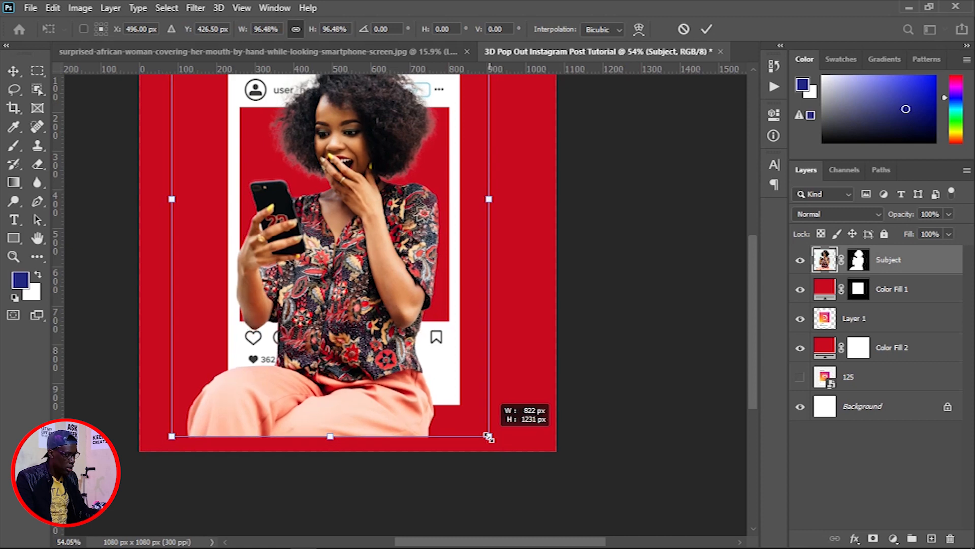
Nudge the scaled woman down a few pixels and apply the transform
scroll(426, 333, "up", 3)
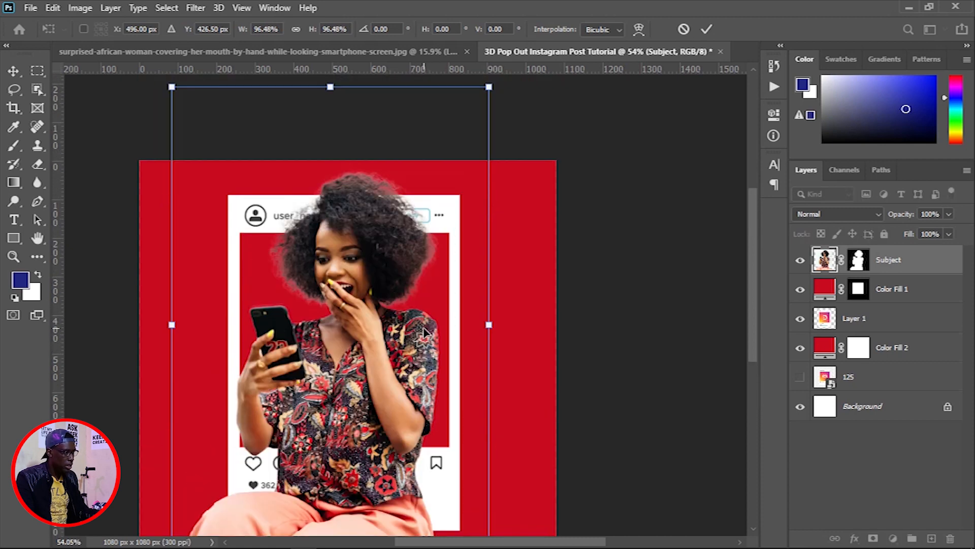
key("Down")
key("Down")
key("Down")
key("Down")
key("Down")
key("Down")
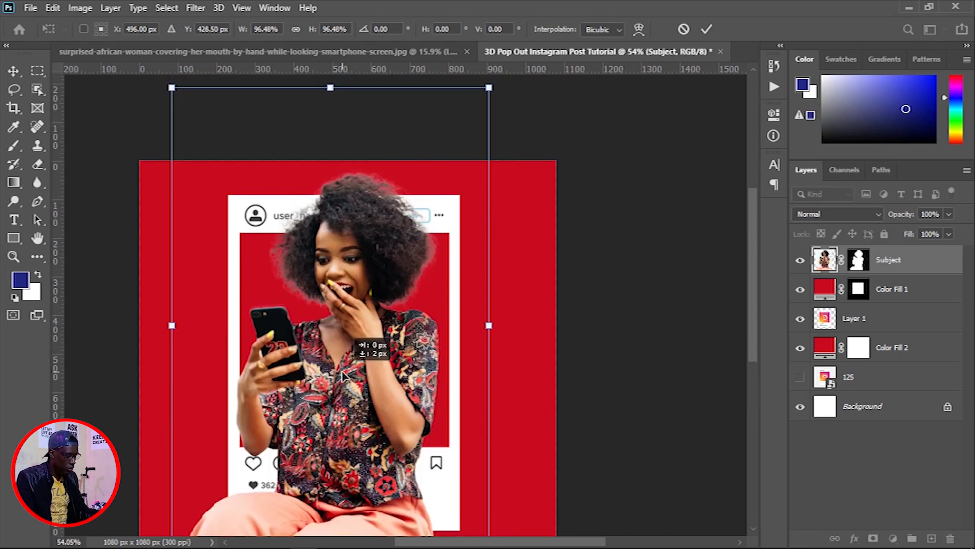
left_click(706, 31)
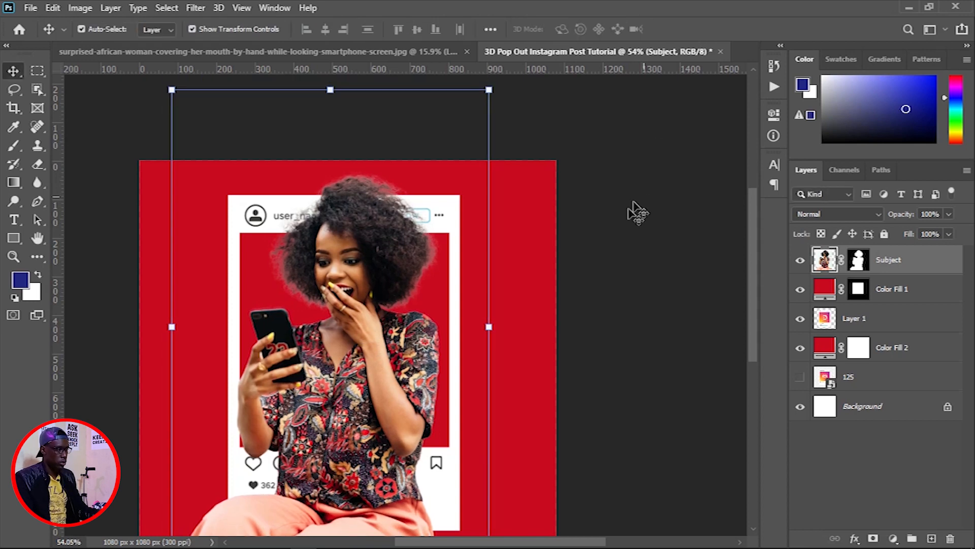
Change the Color Fill 1 colour inside the post frame to cyan, 07c1e2
scroll(303, 374, "up", 4)
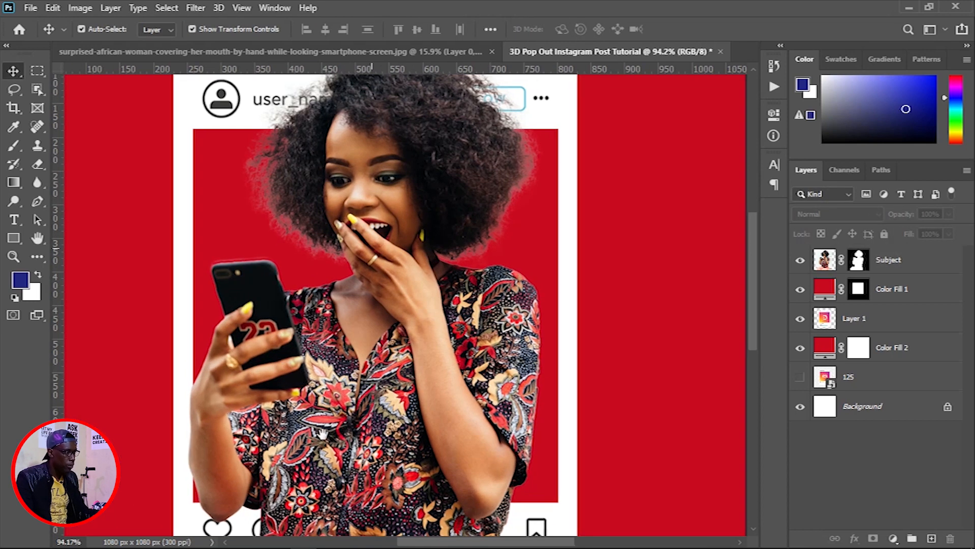
scroll(355, 386, "up", 4)
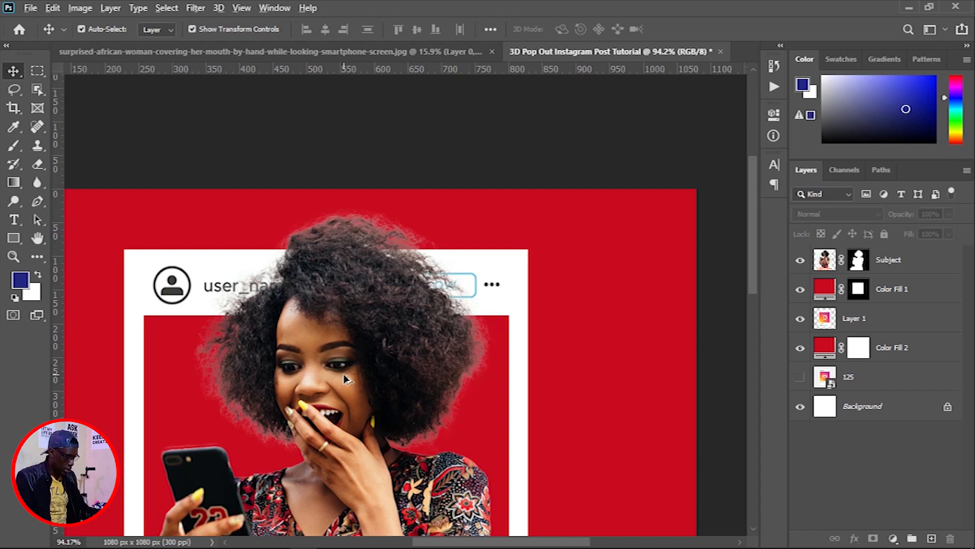
scroll(344, 376, "down", 4)
scroll(343, 378, "down", 1)
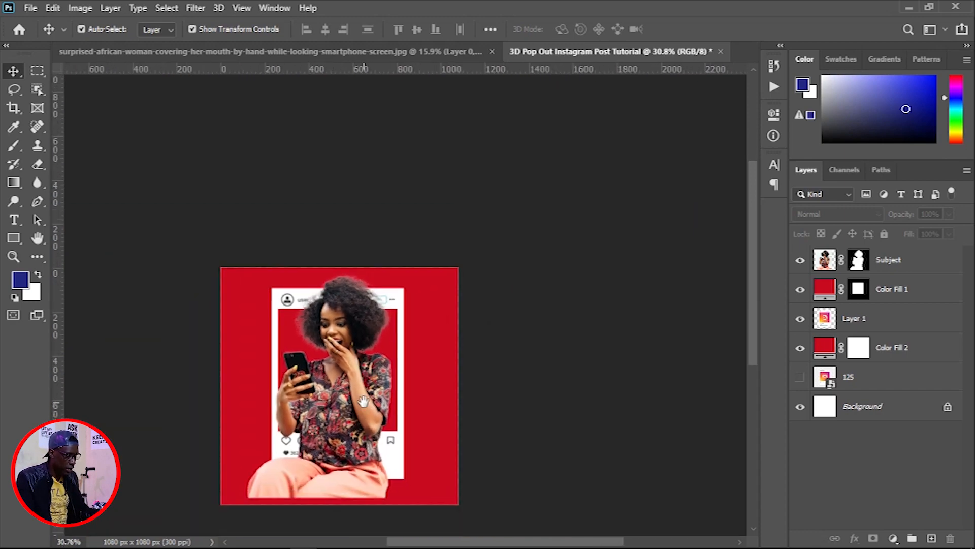
scroll(325, 366, "up", 5)
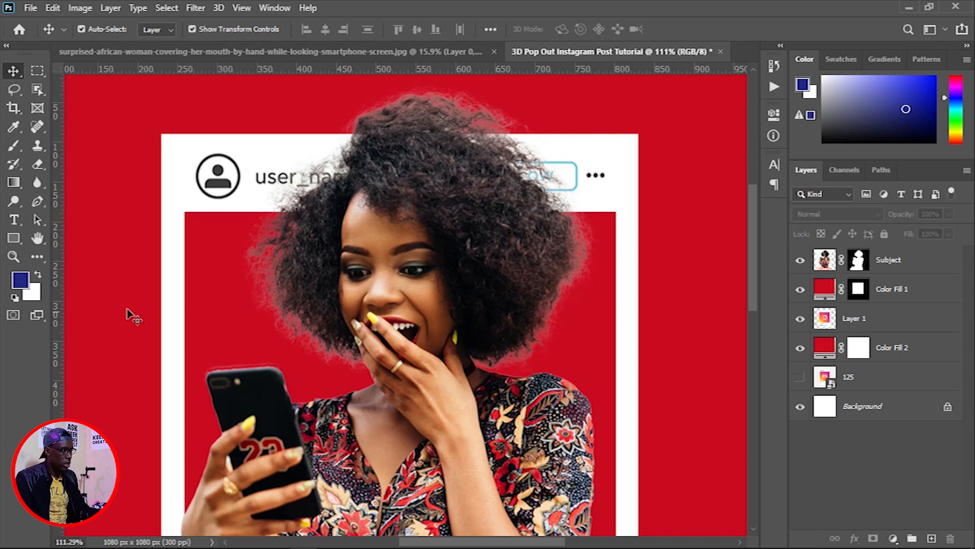
left_click(219, 311)
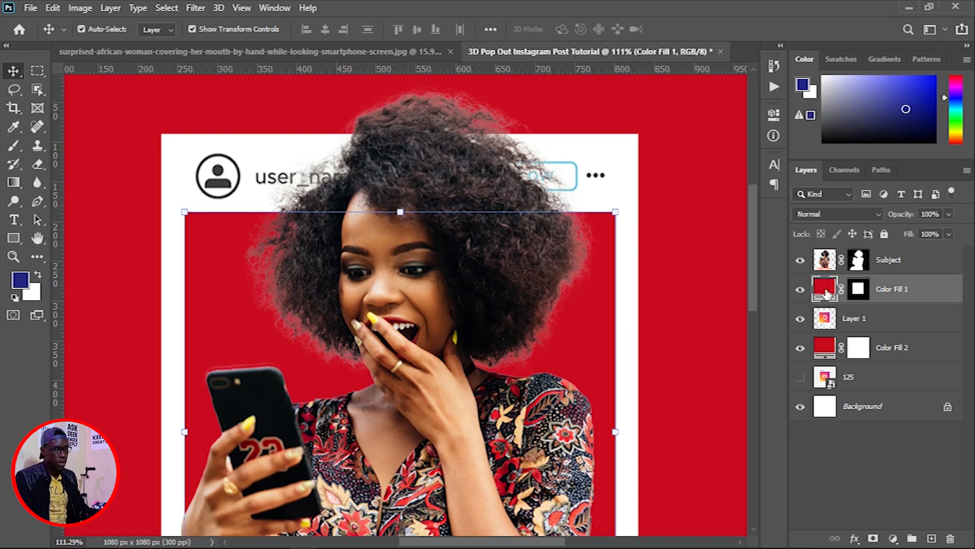
double_click(827, 294)
left_click_drag(641, 202, 673, 181)
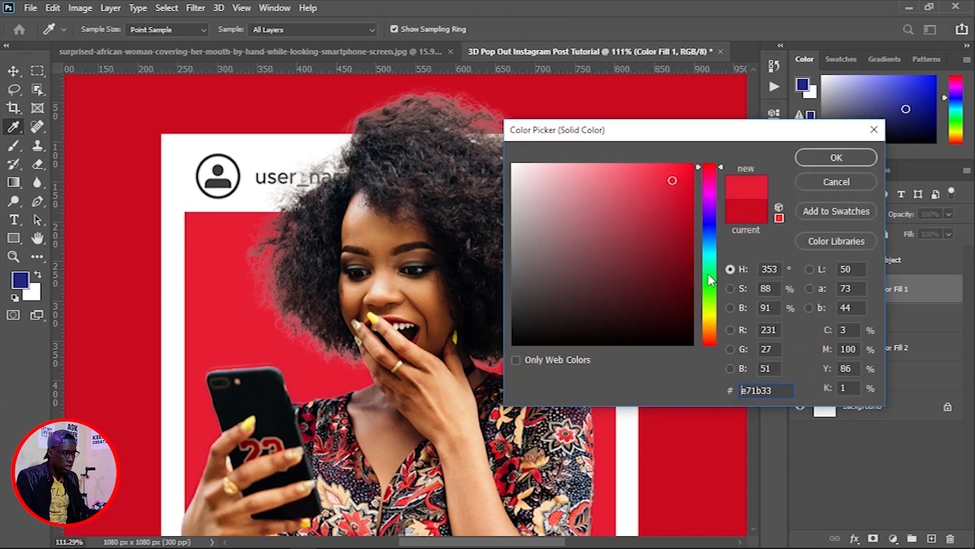
left_click(708, 265)
mouse_move(679, 238)
left_mouse_down()
mouse_move(684, 259)
mouse_move(689, 185)
left_mouse_up()
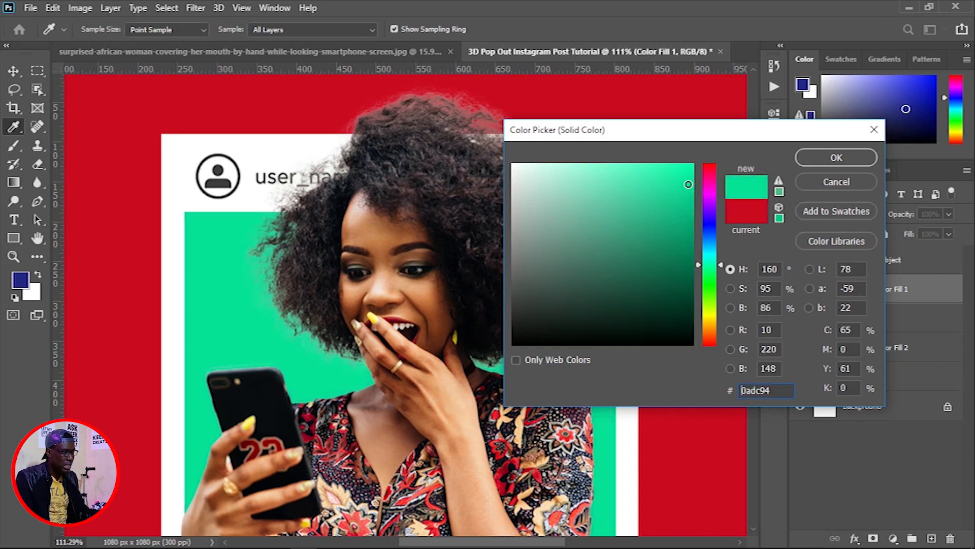
mouse_move(718, 268)
left_mouse_down()
mouse_move(719, 246)
mouse_move(713, 259)
left_mouse_up()
left_click_drag(714, 264, 715, 254)
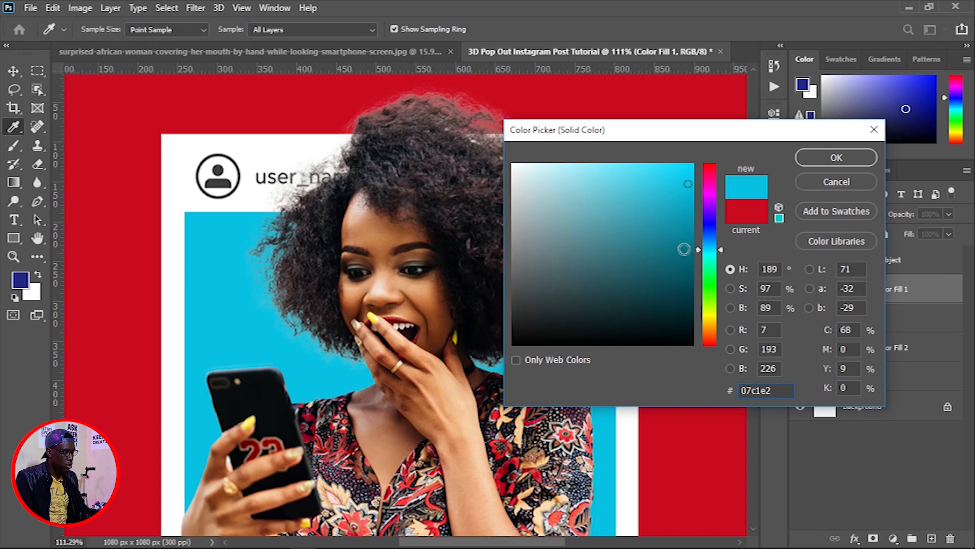
left_click(820, 158)
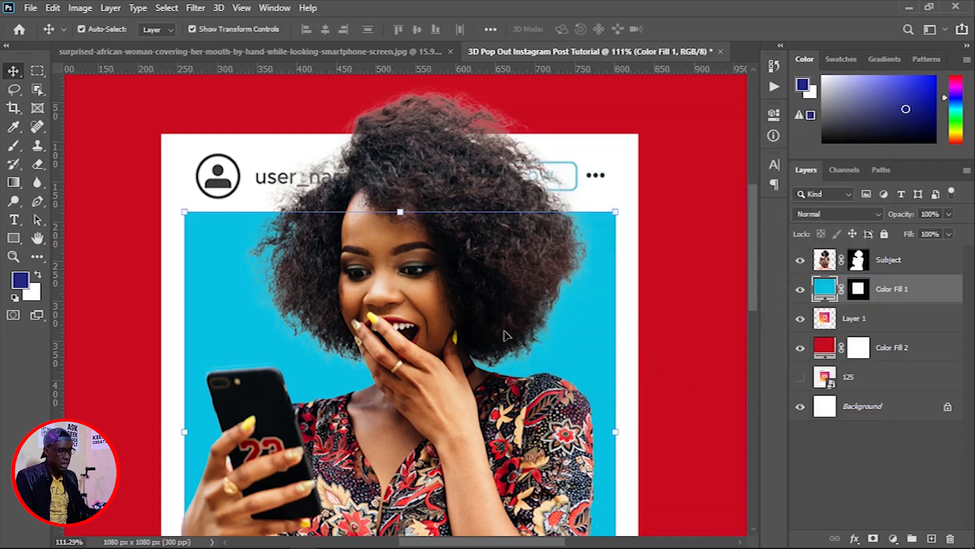
Match the Color Fill 2 background to the post by sampling the cyan inside the frame
scroll(453, 282, "down", 4)
left_click(662, 270)
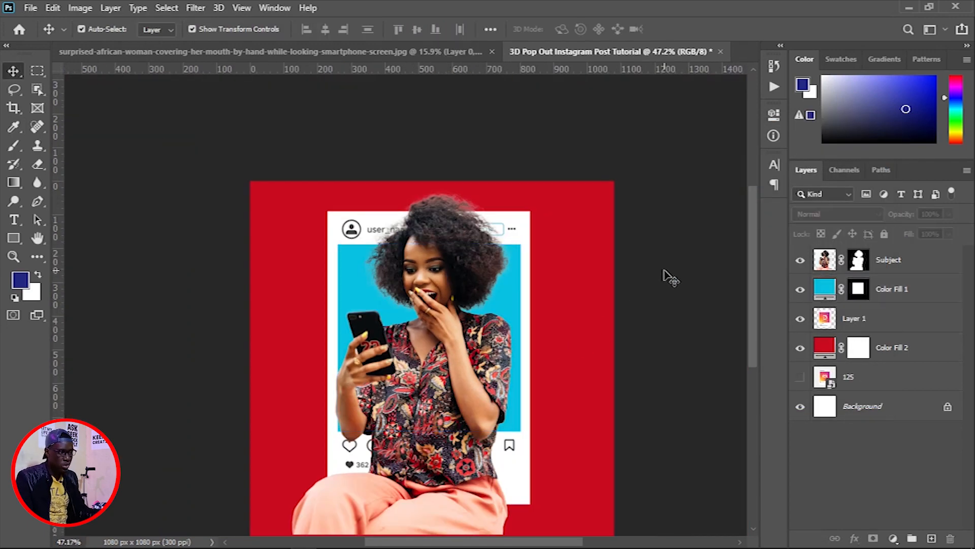
left_click(840, 339)
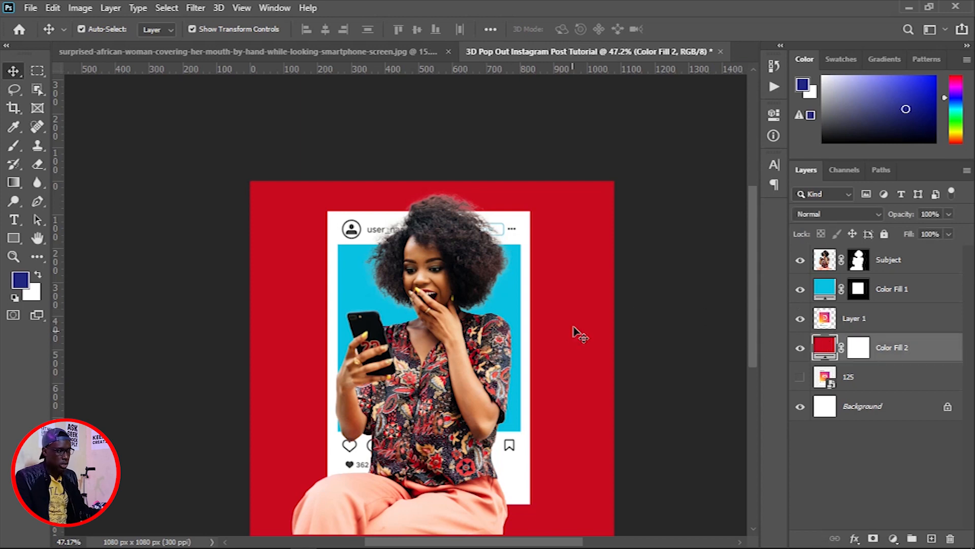
double_click(825, 346)
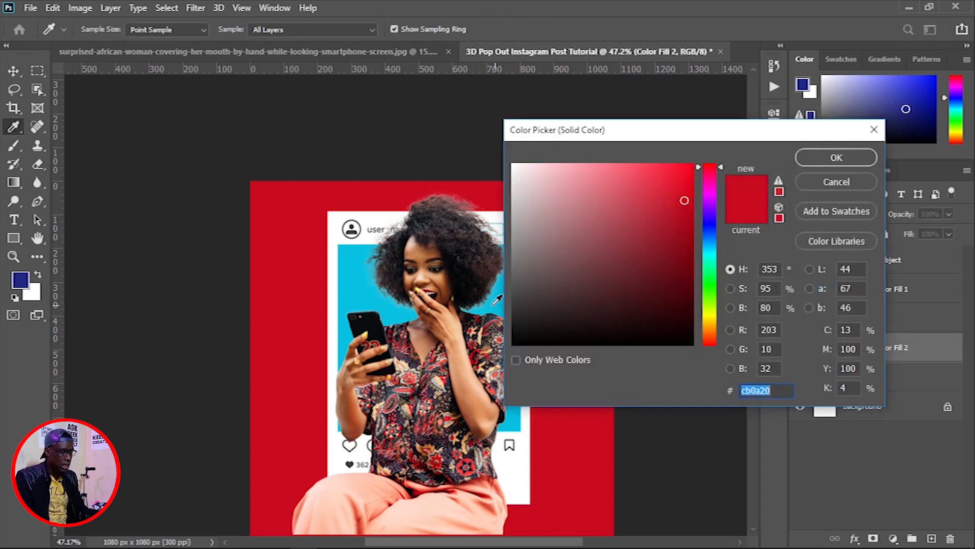
left_click(356, 304)
left_click(833, 162)
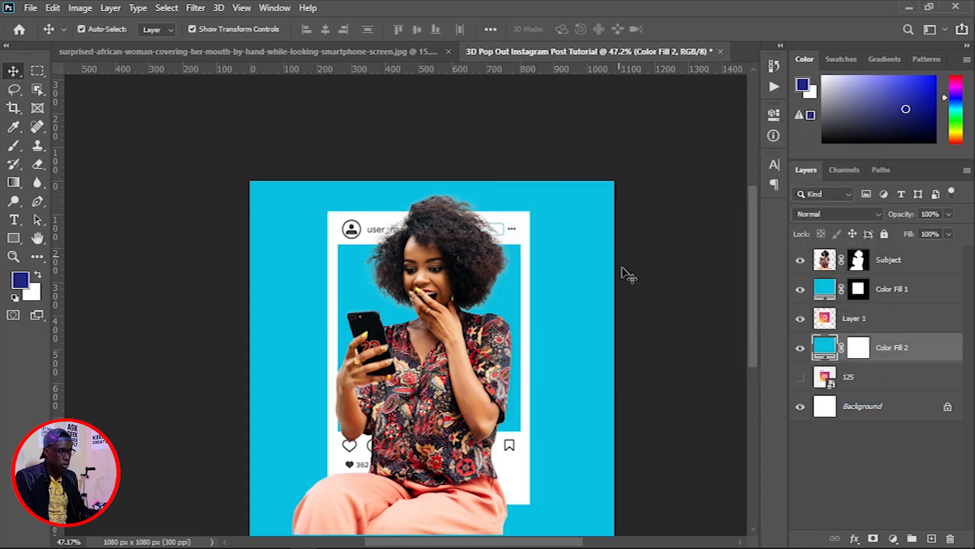
left_click(692, 321)
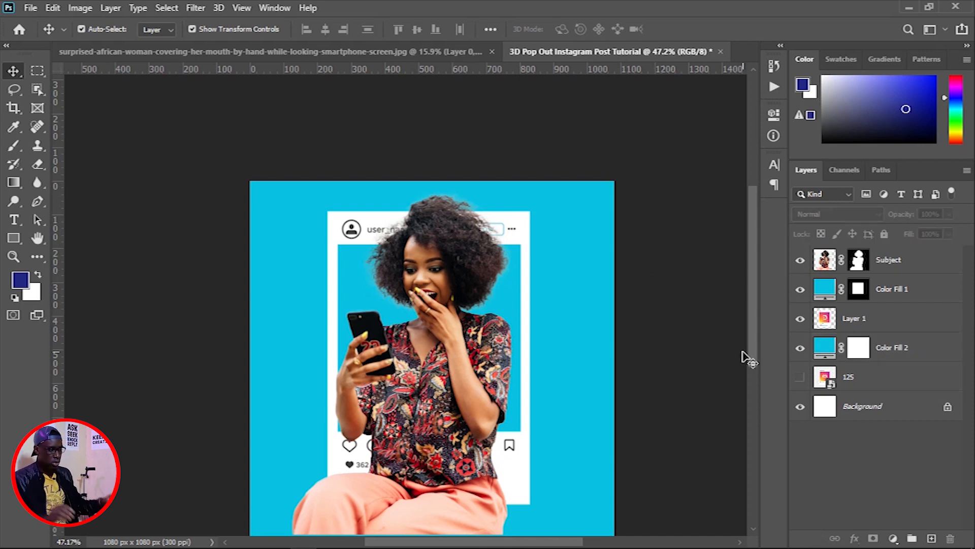
Shift the Subject layer slightly straight up so the woman's hair rises further above the post frame
scroll(529, 387, "down", 3)
scroll(412, 384, "up", 1)
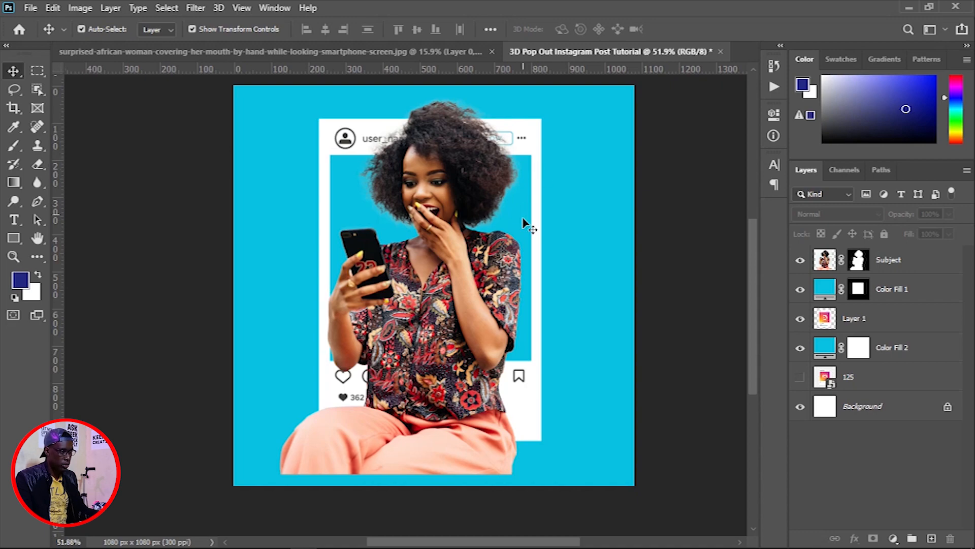
scroll(366, 318, "up", 3)
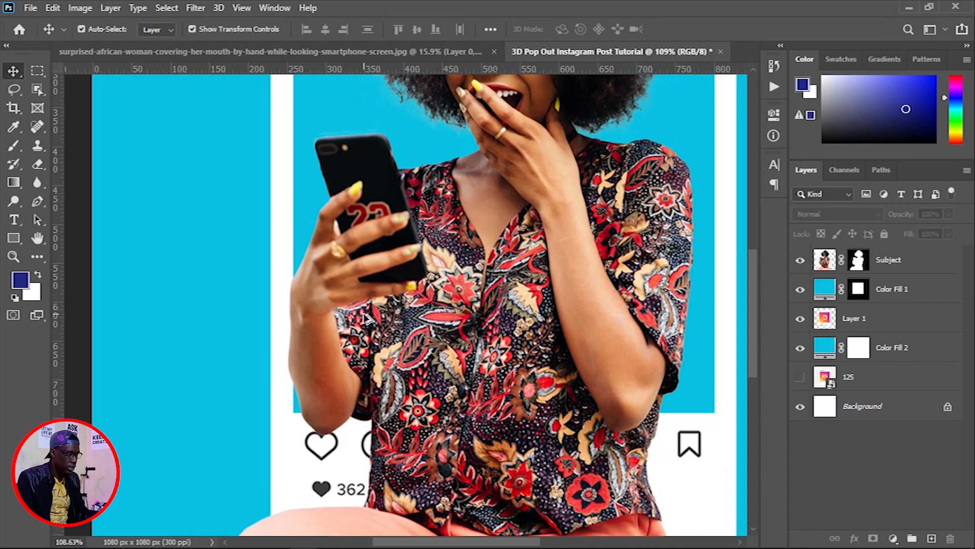
left_click_drag(541, 221, 470, 303)
left_click(459, 337)
left_click_drag(460, 337, 456, 360)
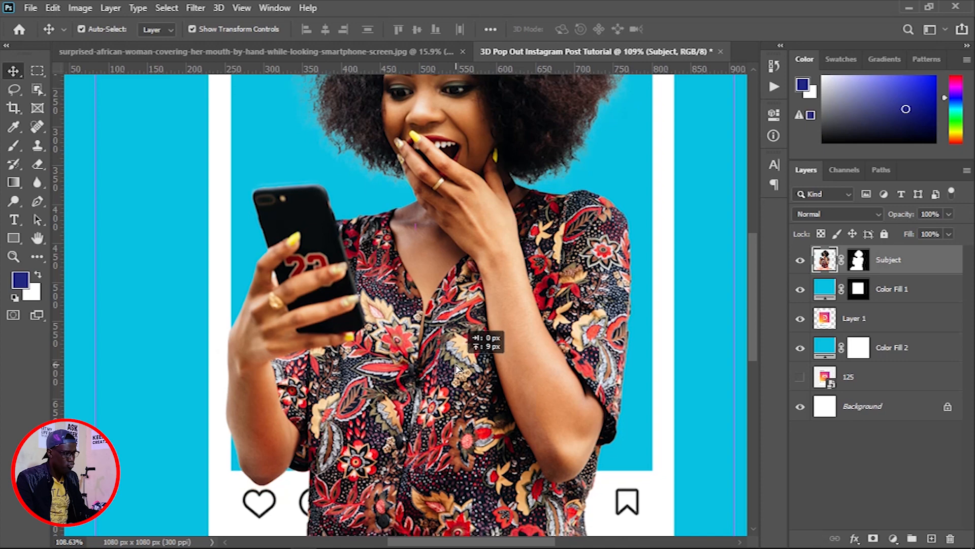
scroll(454, 372, "up", 5)
scroll(451, 372, "up", 2)
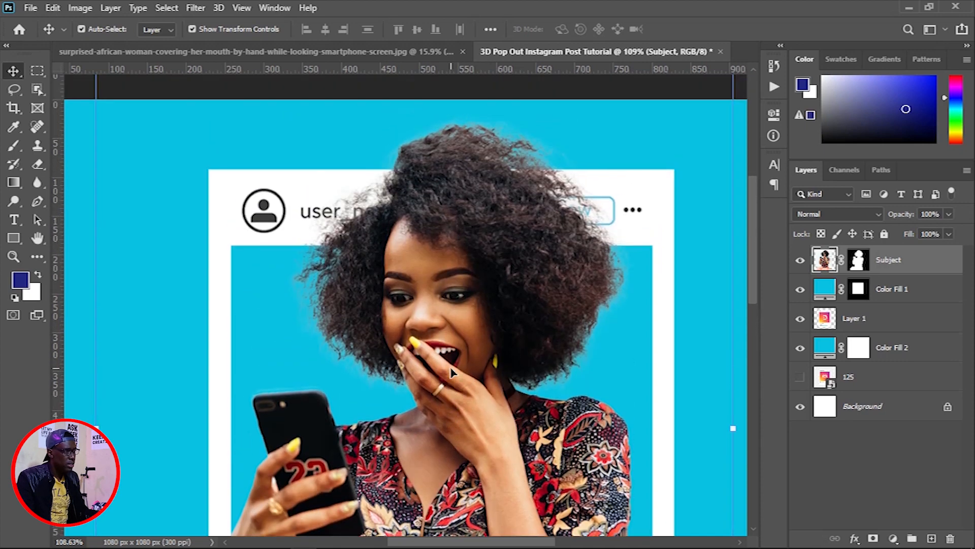
left_click_drag(452, 372, 450, 368)
scroll(488, 437, "down", 13)
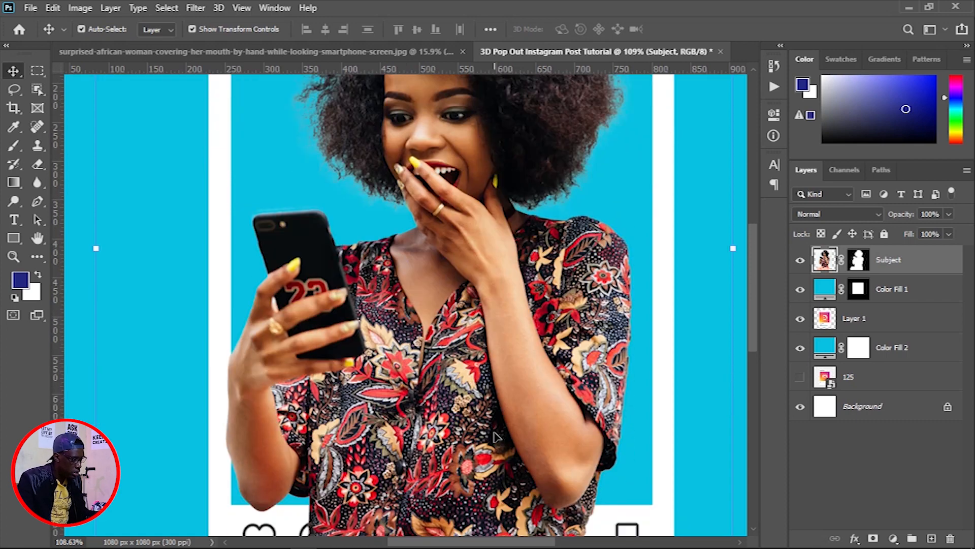
left_click_drag(495, 421, 492, 419)
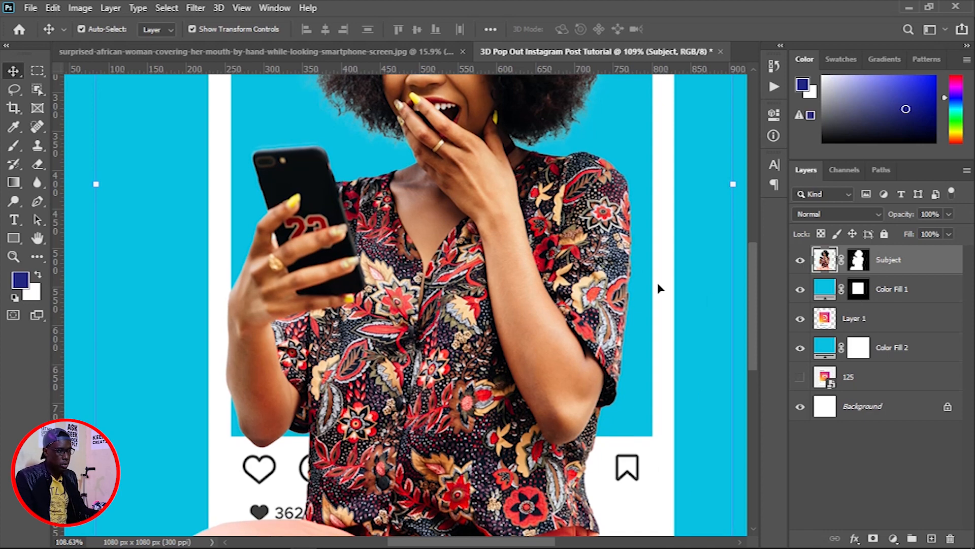
scroll(251, 368, "down", 5)
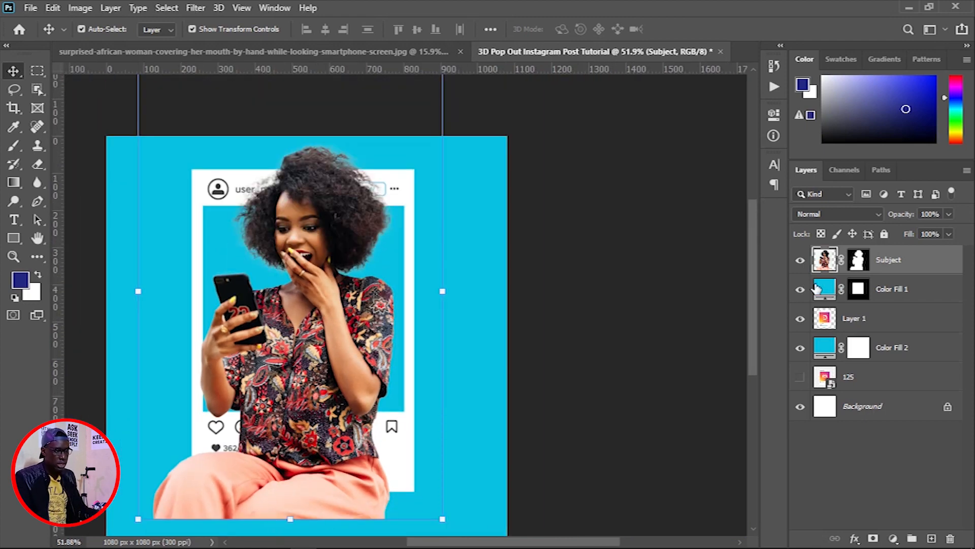
left_click(828, 296)
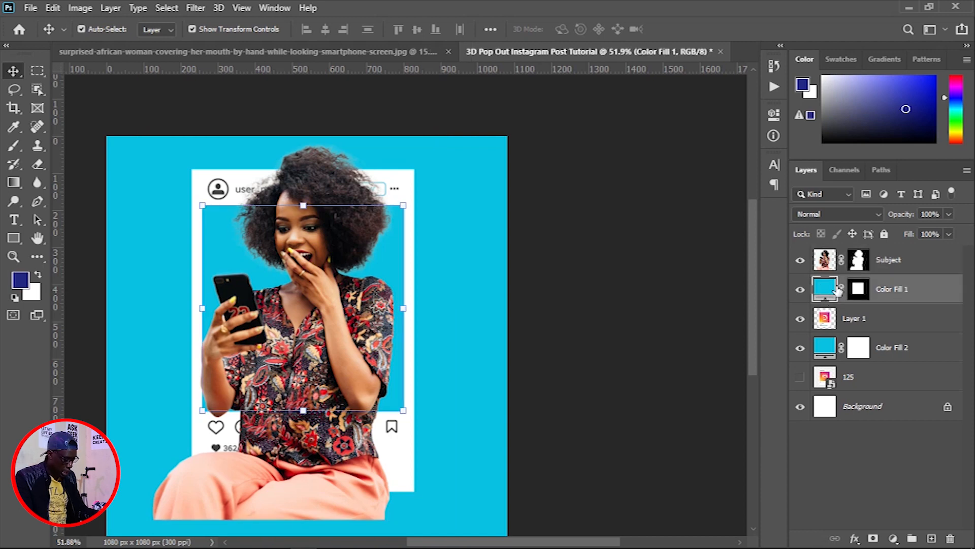
left_click(828, 289, "ctrl")
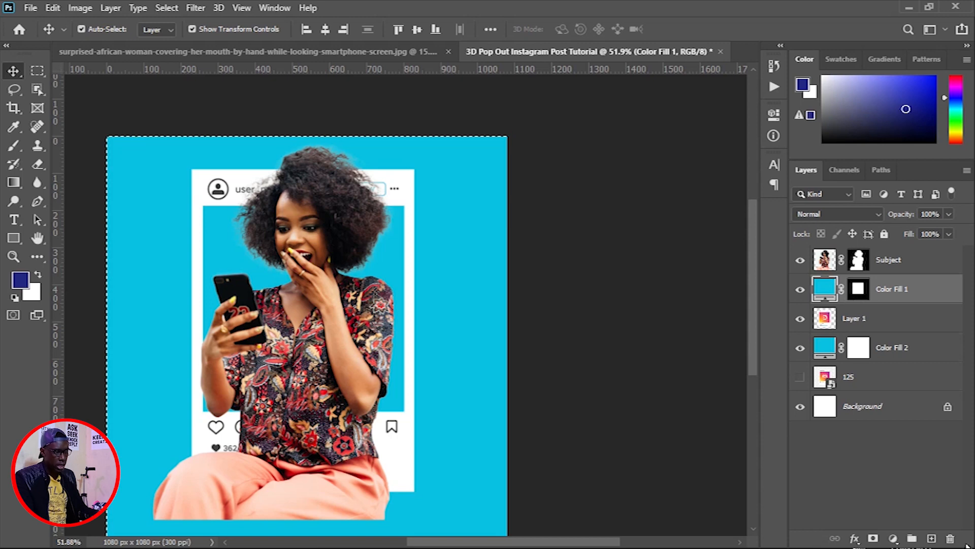
left_click(801, 289)
left_click(802, 289)
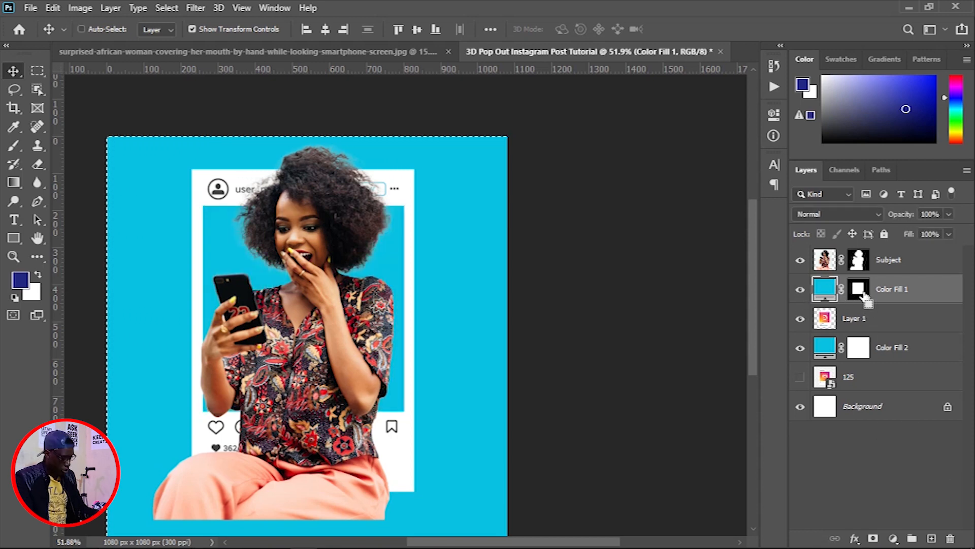
key("ctrl+d")
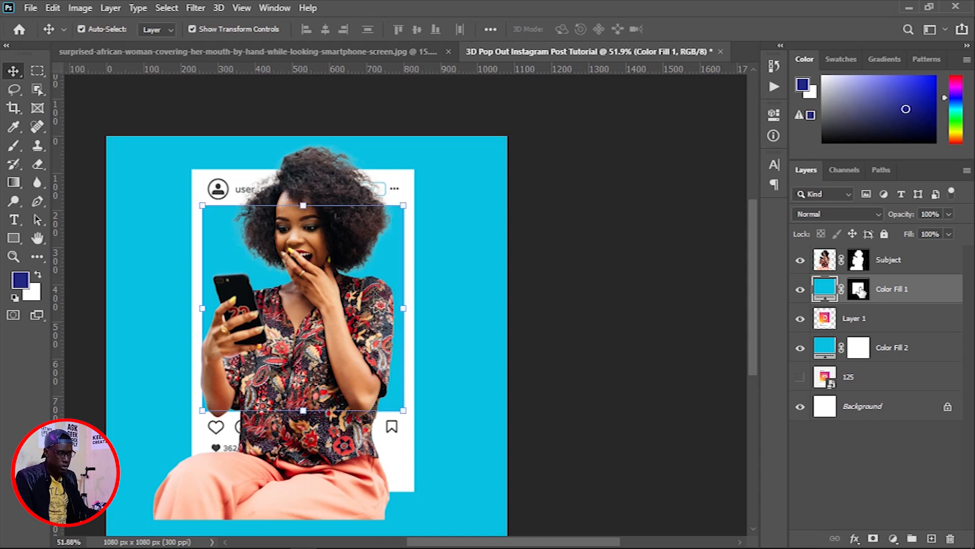
Load the Color Fill 1 layer mask as a selection and invert it to cover everything outside the post's photo area
left_click(857, 293, "ctrl")
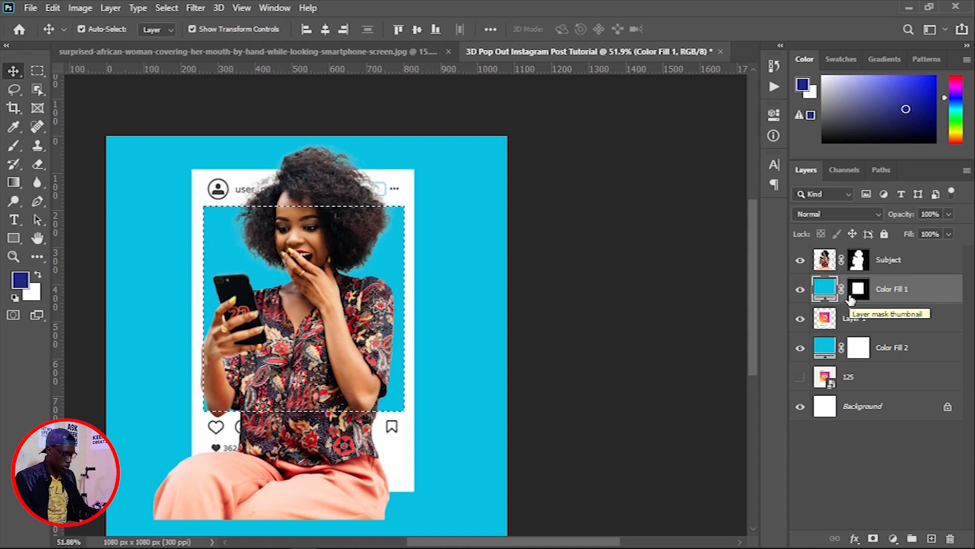
scroll(315, 431, "up", 5)
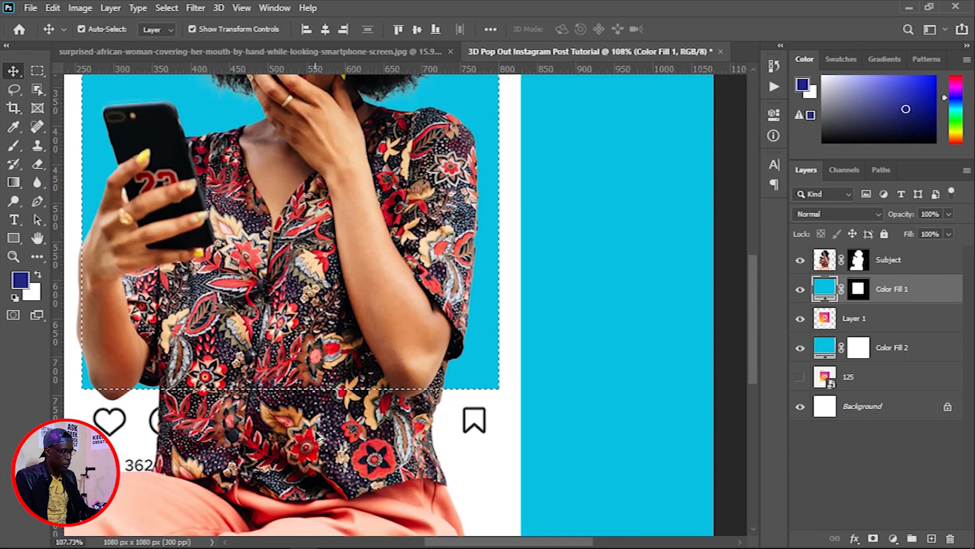
scroll(316, 433, "down", 4)
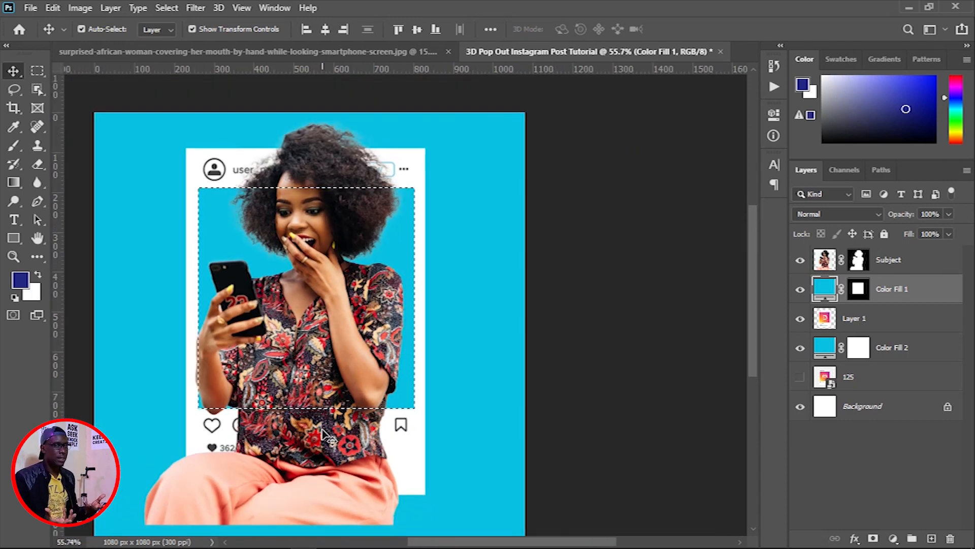
key("ctrl+shift+i")
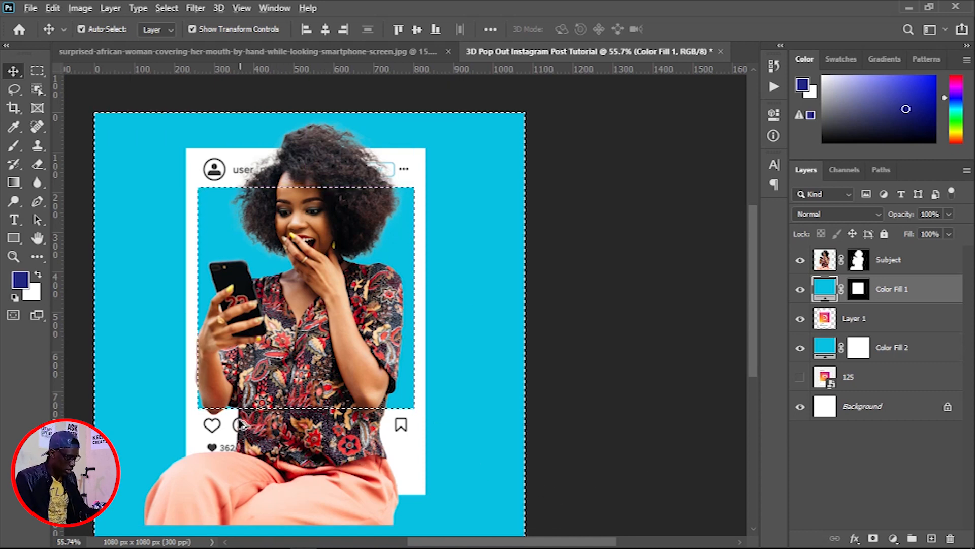
Ready the Brush tool with the default black foreground and make the Subject layer's mask the painting target
scroll(234, 419, "up", 5)
key("b")
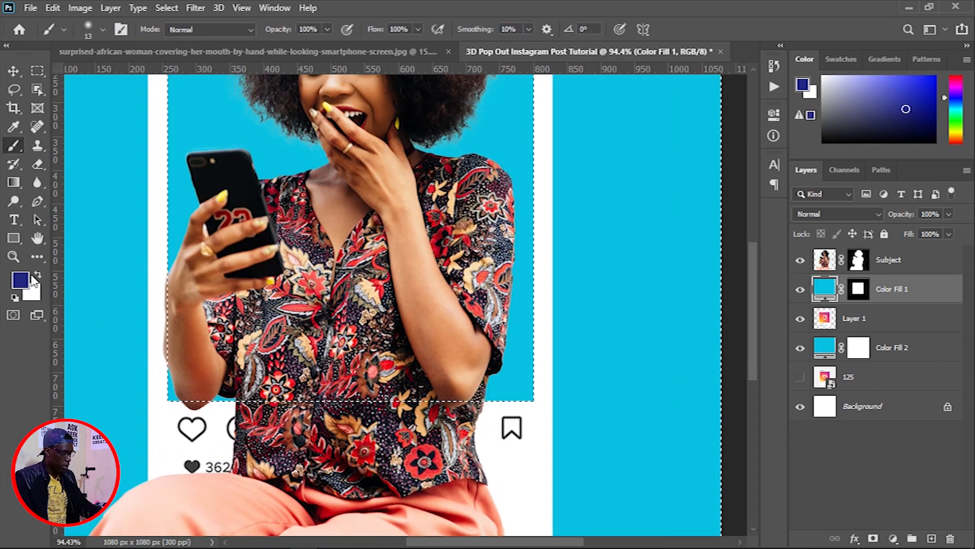
key("d")
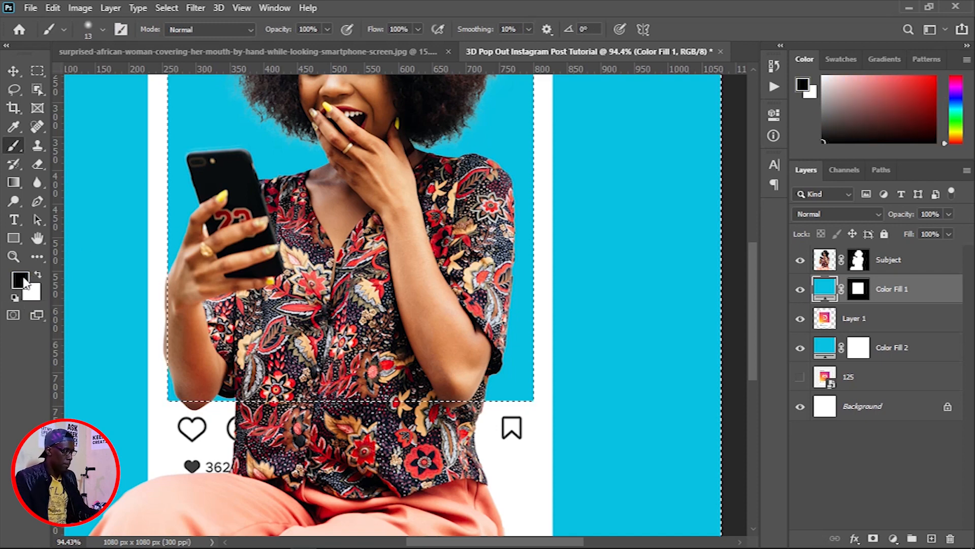
scroll(316, 305, "up", 2)
scroll(295, 365, "up", 1)
left_click_drag(384, 408, 435, 262)
left_click(857, 260)
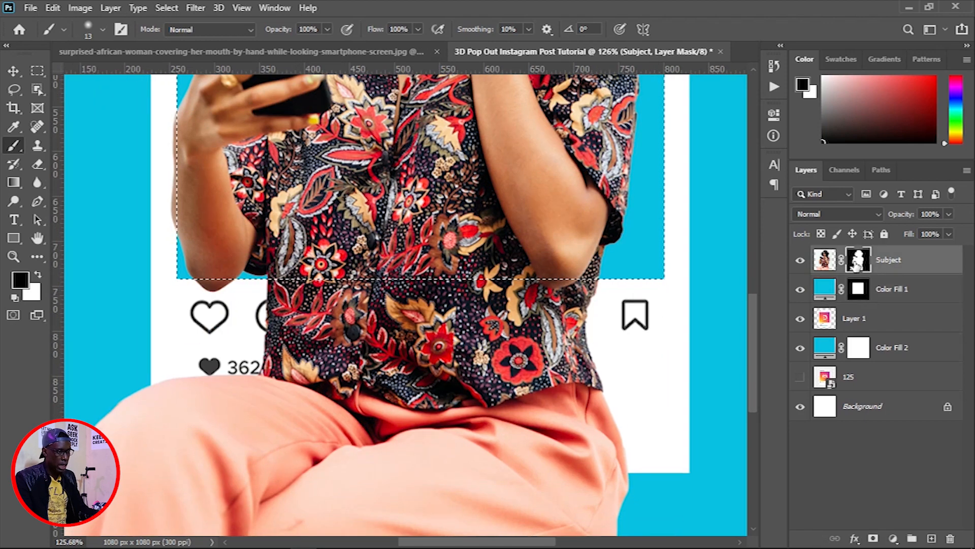
mouse_move(228, 392)
left_mouse_down()
mouse_move(321, 401)
mouse_move(273, 397)
mouse_move(316, 394)
left_mouse_up()
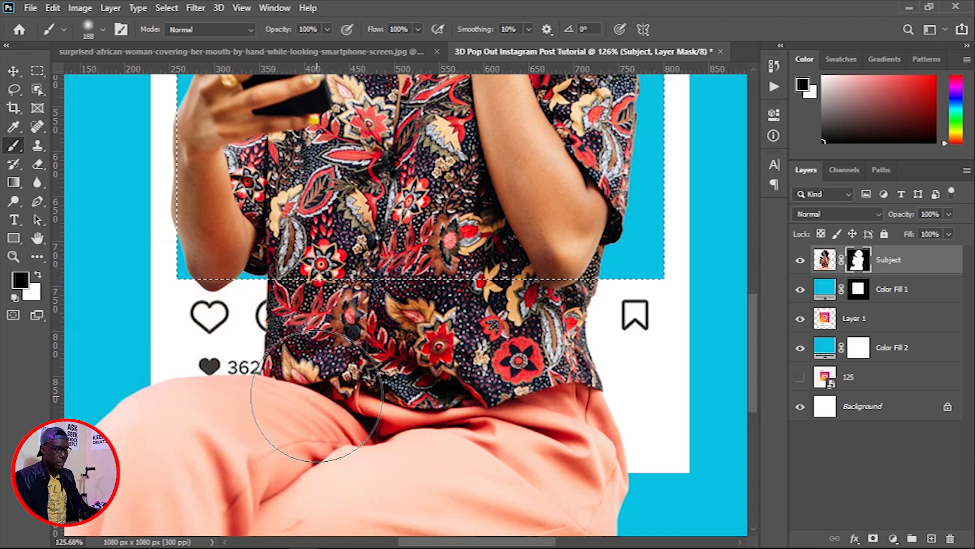
left_click_drag(297, 394, 317, 394)
scroll(363, 373, "down", 1)
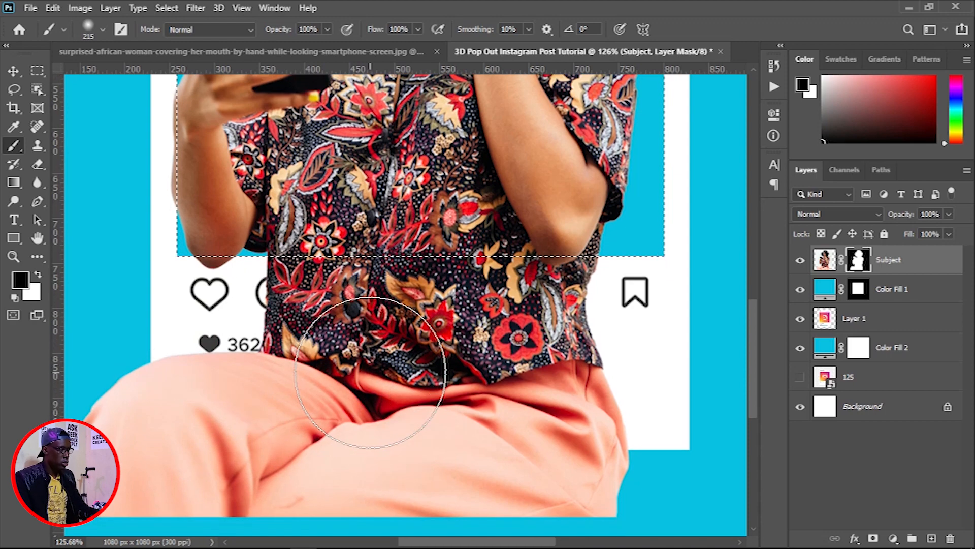
mouse_move(320, 370)
left_mouse_down()
mouse_move(306, 346)
mouse_move(313, 339)
mouse_move(218, 441)
mouse_move(243, 454)
mouse_move(142, 458)
left_mouse_up()
mouse_move(142, 500)
left_mouse_down()
mouse_move(466, 450)
mouse_move(303, 514)
mouse_move(624, 525)
mouse_move(580, 518)
mouse_move(473, 444)
mouse_move(494, 406)
mouse_move(591, 357)
mouse_move(580, 357)
mouse_move(553, 374)
mouse_move(551, 400)
mouse_move(741, 475)
left_mouse_up()
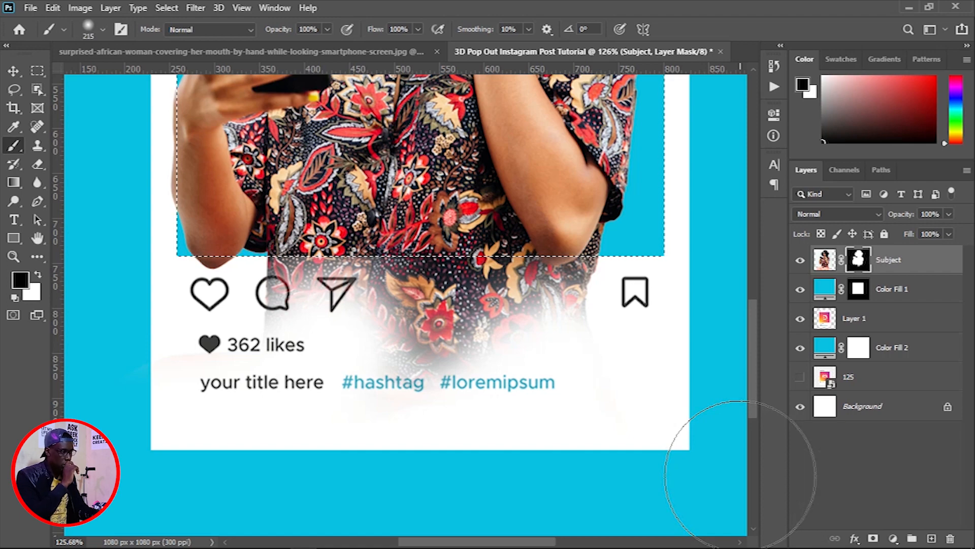
key("ctrl+z")
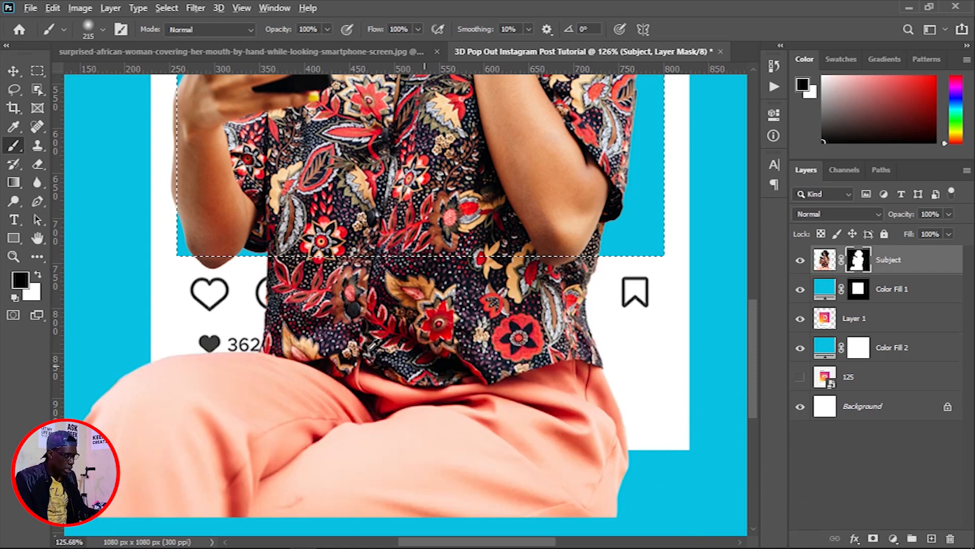
Paint black on the Subject mask with an 85 px soft brush to hide the shirt just below the photo area
scroll(373, 343, "up", 3)
left_click_drag(471, 306, 403, 307)
mouse_move(180, 226)
left_mouse_down()
mouse_move(207, 257)
mouse_move(240, 250)
mouse_move(250, 253)
mouse_move(224, 263)
mouse_move(257, 266)
mouse_move(234, 265)
mouse_move(272, 261)
mouse_move(370, 219)
mouse_move(465, 240)
mouse_move(322, 270)
mouse_move(272, 257)
mouse_move(281, 254)
mouse_move(300, 285)
left_mouse_up()
mouse_move(589, 238)
left_mouse_down()
mouse_move(446, 382)
mouse_move(443, 355)
mouse_move(371, 354)
left_mouse_up()
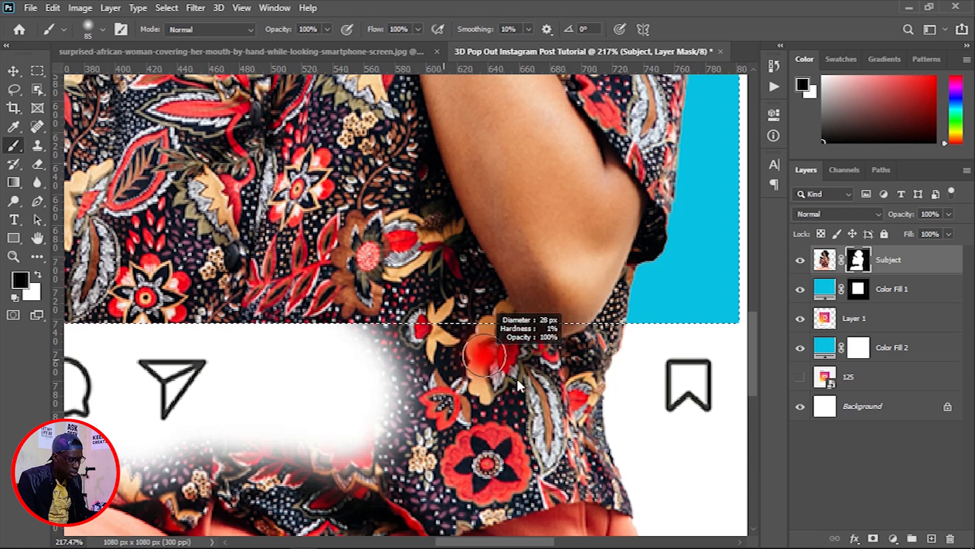
Trace tightly along the underside of the woman's bent elbow on the Subject mask with a 2 px black brush
scroll(543, 349, "up", 10)
scroll(527, 376, "down", 2)
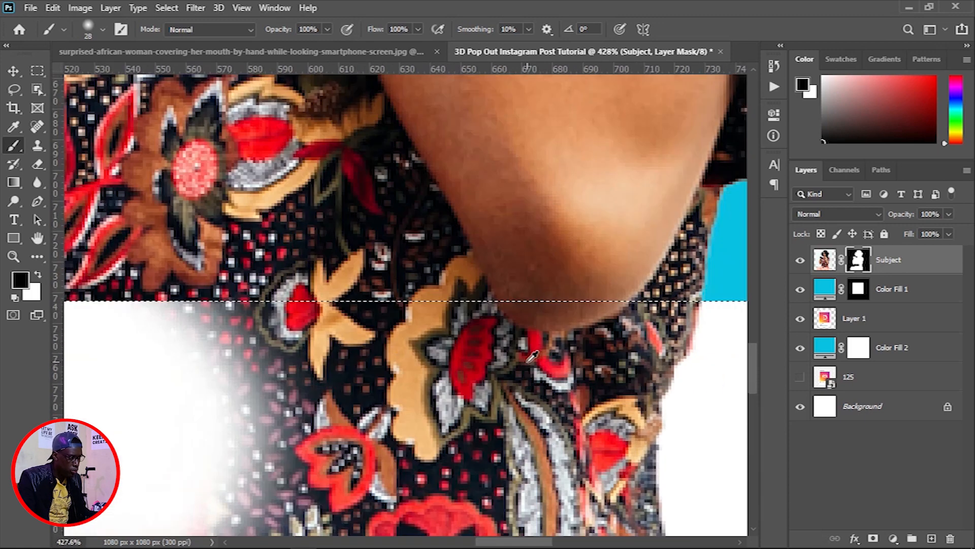
left_click_drag(490, 343, 470, 335)
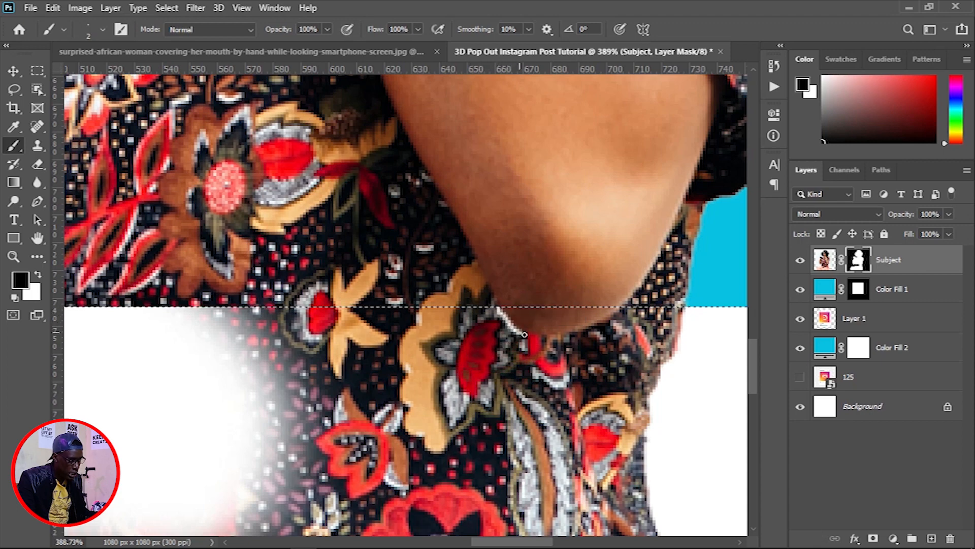
left_click_drag(531, 337, 541, 336)
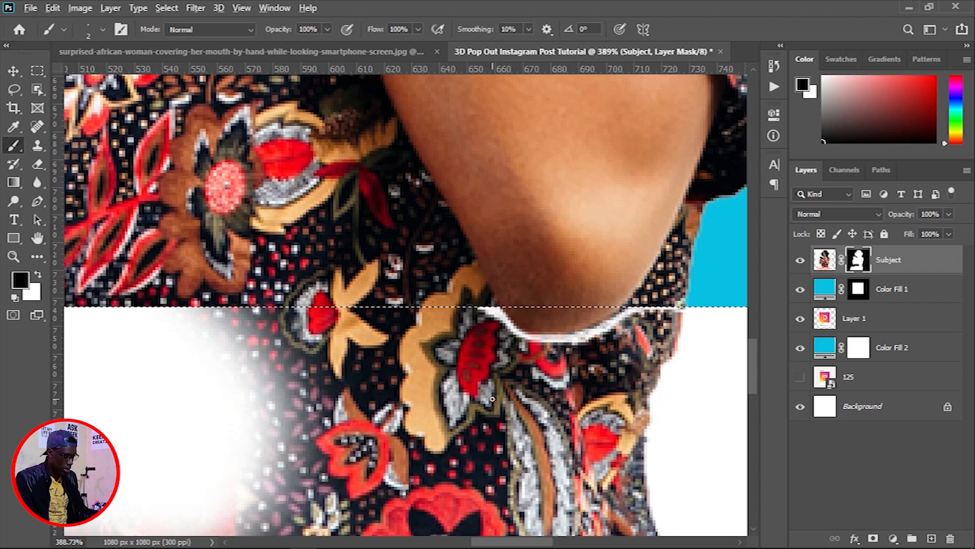
Mask out more of the shirt below the photo edge, working towards the elbow outline with a 31 px soft brush
scroll(363, 393, "down", 5)
mouse_move(334, 384)
left_mouse_down()
mouse_move(352, 395)
mouse_move(370, 377)
left_mouse_up()
mouse_move(375, 369)
left_mouse_down()
mouse_move(388, 383)
mouse_move(407, 365)
mouse_move(480, 362)
mouse_move(389, 404)
mouse_move(388, 372)
mouse_move(326, 372)
left_mouse_up()
scroll(410, 437, "up", 3)
scroll(405, 444, "up", 2)
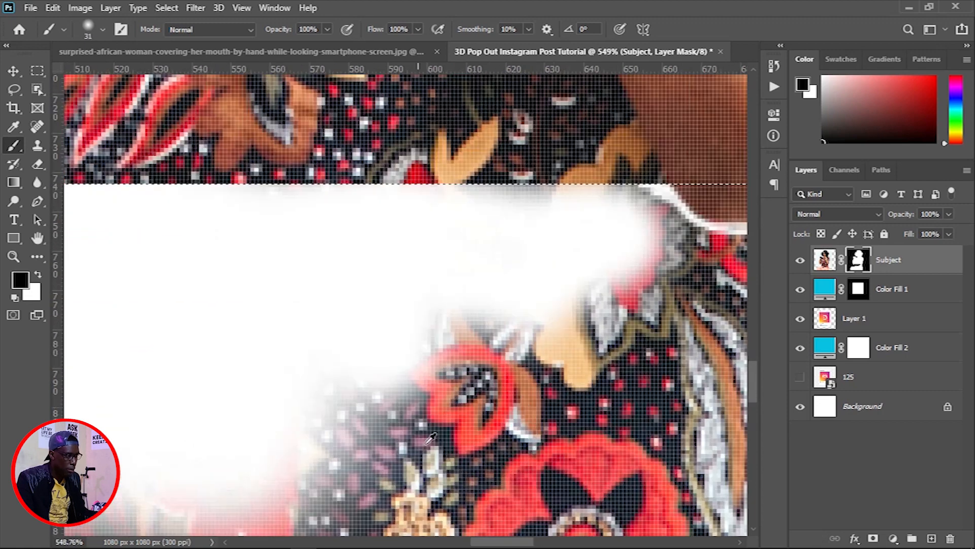
scroll(539, 382, "down", 1)
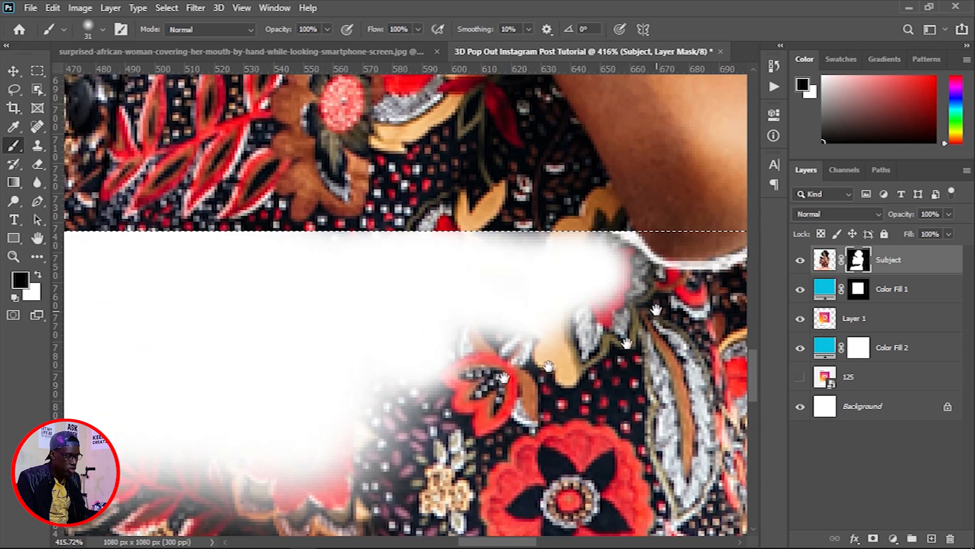
Clear the shirt directly beneath the traced elbow outline on the Subject mask with a small 8 px black brush
left_click_drag(657, 310, 447, 385)
mouse_move(439, 346)
left_mouse_down()
mouse_move(419, 339)
mouse_move(436, 351)
mouse_move(417, 347)
mouse_move(414, 373)
left_mouse_up()
mouse_move(418, 330)
left_mouse_down()
mouse_move(470, 362)
mouse_move(464, 351)
mouse_move(473, 352)
mouse_move(459, 350)
mouse_move(545, 333)
left_mouse_up()
mouse_move(584, 317)
left_mouse_down()
mouse_move(625, 315)
mouse_move(597, 328)
mouse_move(597, 341)
mouse_move(602, 324)
mouse_move(627, 338)
mouse_move(602, 356)
mouse_move(590, 327)
mouse_move(513, 364)
mouse_move(476, 360)
mouse_move(398, 393)
left_mouse_up()
scroll(401, 395, "down", 3)
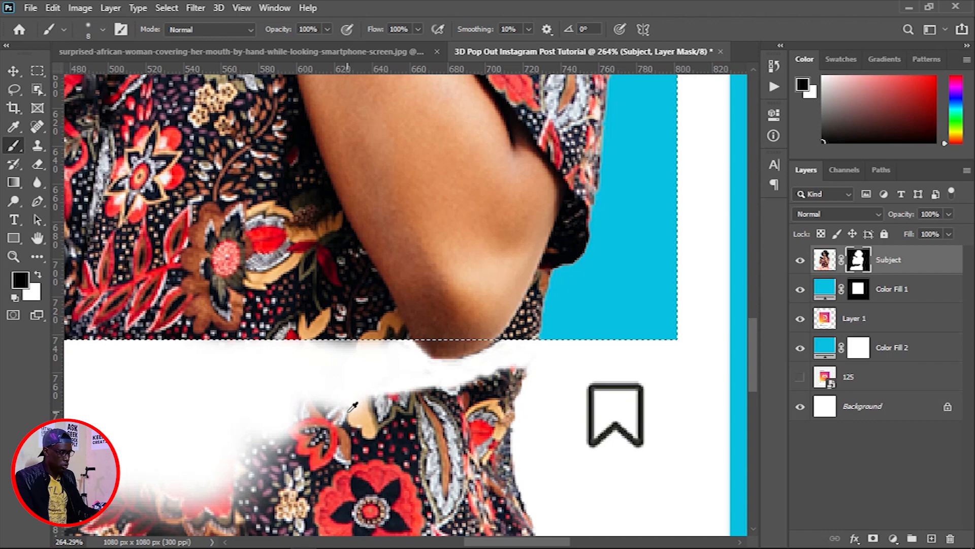
Mask out the remaining lower shirt and the trousers below the photo area with black brushes of 67 px and 462 px
scroll(351, 409, "down", 4)
right_click(287, 452, "alt")
mouse_move(283, 450)
left_mouse_down()
mouse_move(335, 439)
mouse_move(342, 424)
mouse_move(359, 437)
mouse_move(381, 417)
mouse_move(375, 429)
mouse_move(402, 427)
mouse_move(416, 444)
mouse_move(444, 443)
mouse_move(305, 487)
mouse_move(508, 476)
mouse_move(391, 497)
left_mouse_up()
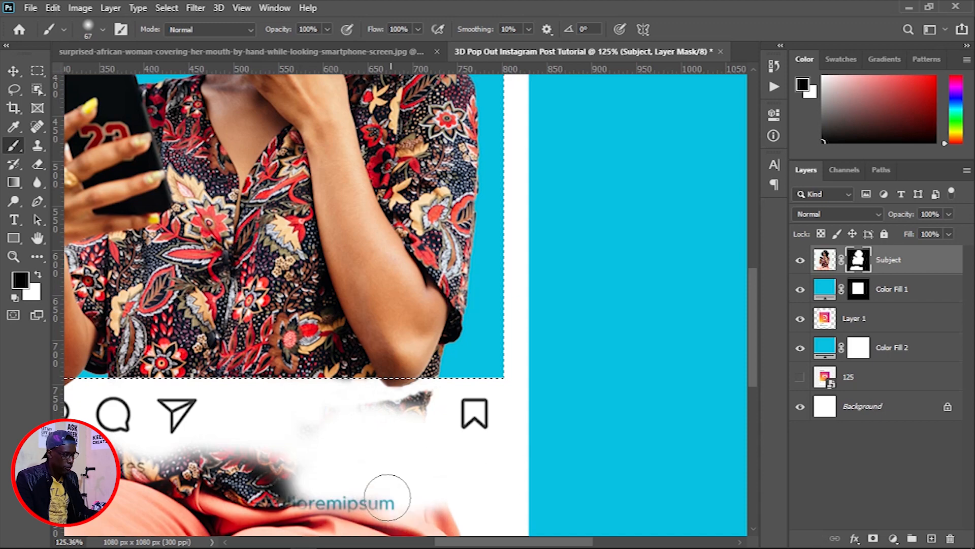
scroll(392, 496, "down", 4)
mouse_move(228, 484)
left_mouse_down()
mouse_move(369, 489)
mouse_move(272, 482)
mouse_move(314, 479)
left_mouse_up()
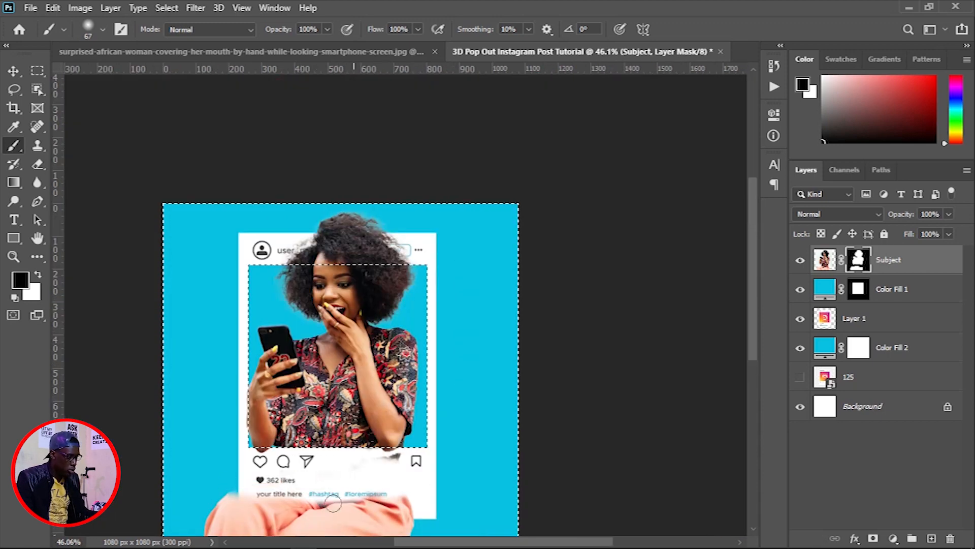
scroll(333, 503, "down", 2)
mouse_move(281, 436)
left_mouse_down()
mouse_move(308, 442)
mouse_move(311, 460)
left_mouse_up()
mouse_move(199, 468)
left_mouse_down()
mouse_move(371, 442)
mouse_move(347, 464)
mouse_move(437, 464)
left_mouse_up()
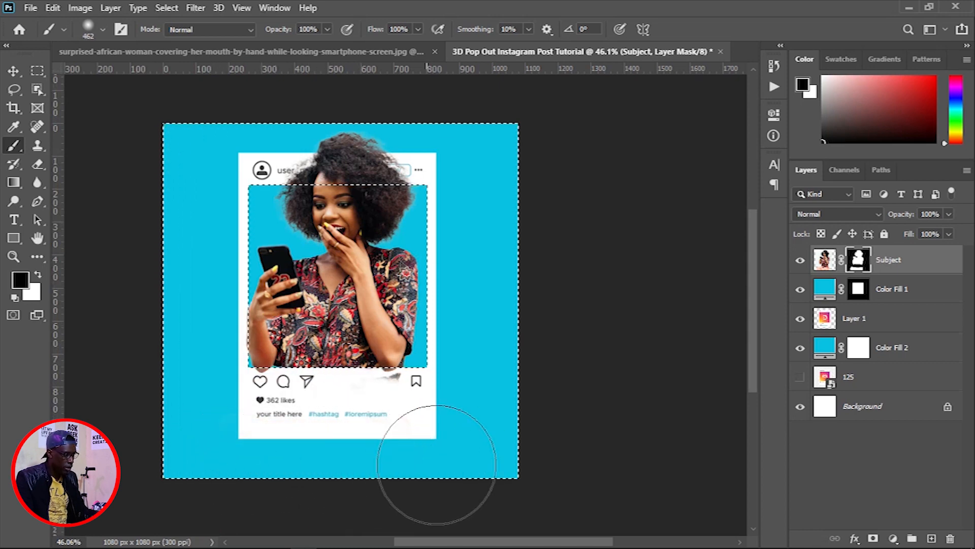
Clean up the leftover shirt patch under the elbow with a 38 px brush and faint traces around the caption with a 159 px brush
scroll(380, 401, "up", 4)
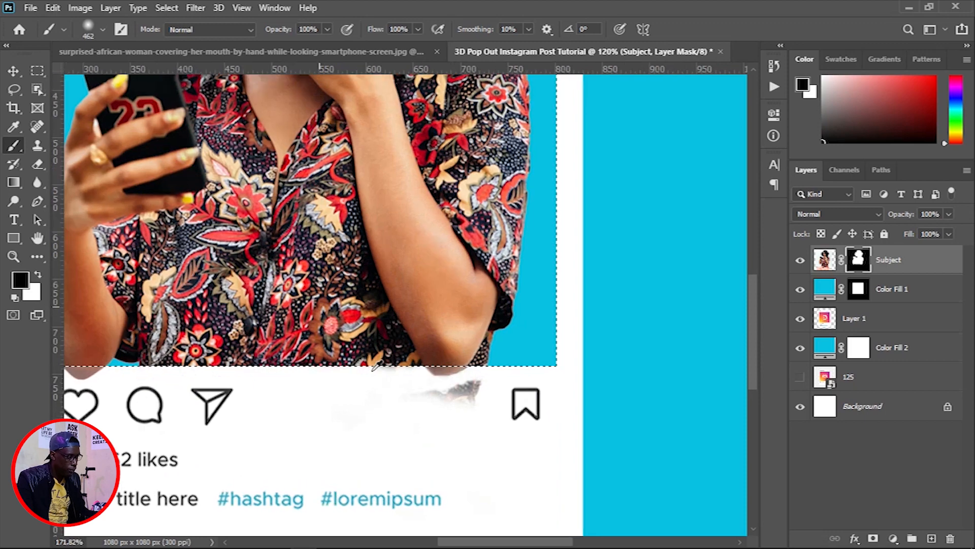
scroll(373, 371, "down", 1)
mouse_move(556, 431)
left_mouse_down()
mouse_move(443, 435)
mouse_move(325, 466)
left_mouse_up()
mouse_move(493, 398)
left_mouse_down()
mouse_move(498, 392)
mouse_move(451, 413)
mouse_move(331, 387)
mouse_move(477, 407)
mouse_move(397, 413)
left_mouse_up()
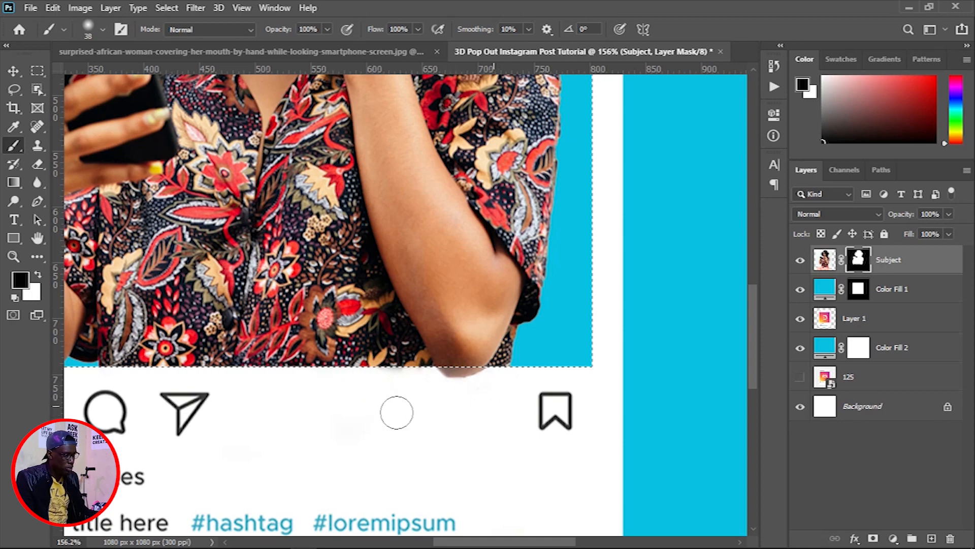
scroll(375, 434, "down", 5)
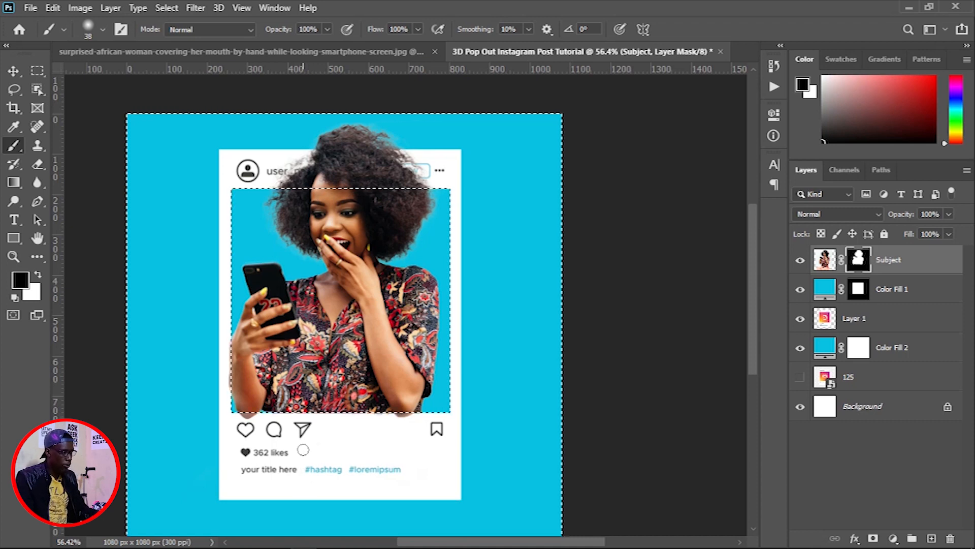
mouse_move(326, 457)
left_mouse_down()
mouse_move(350, 454)
mouse_move(335, 460)
mouse_move(348, 475)
left_mouse_up()
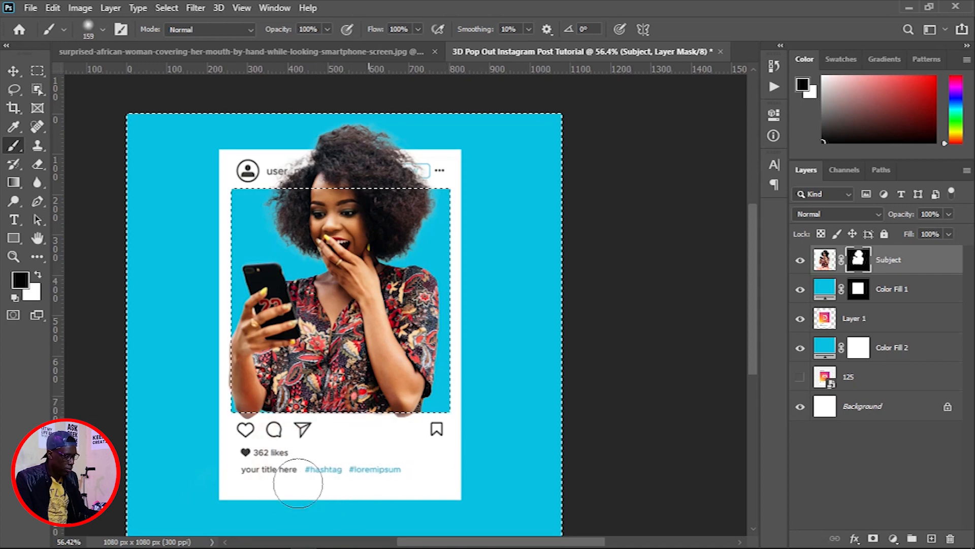
Mask out the part of the phone-holding hand and forearm that overlaps the post's white side border with a 75 px black brush
scroll(224, 407, "up", 1)
scroll(223, 406, "up", 10)
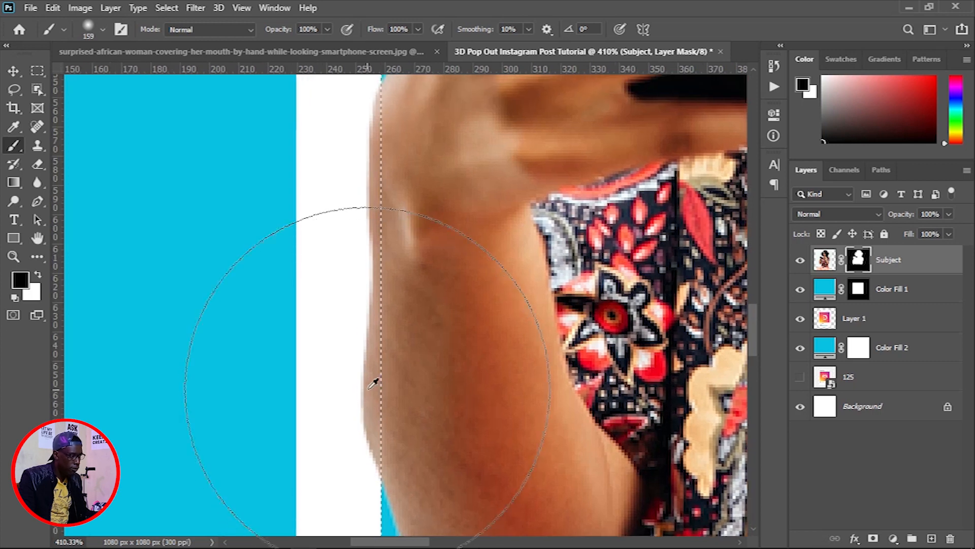
mouse_move(368, 376)
left_mouse_down()
mouse_move(245, 361)
mouse_move(254, 193)
left_mouse_up()
mouse_move(336, 155)
left_mouse_down()
mouse_move(331, 409)
mouse_move(327, 392)
mouse_move(317, 450)
mouse_move(327, 269)
mouse_move(347, 166)
mouse_move(362, 272)
left_mouse_up()
scroll(362, 282, "down", 2)
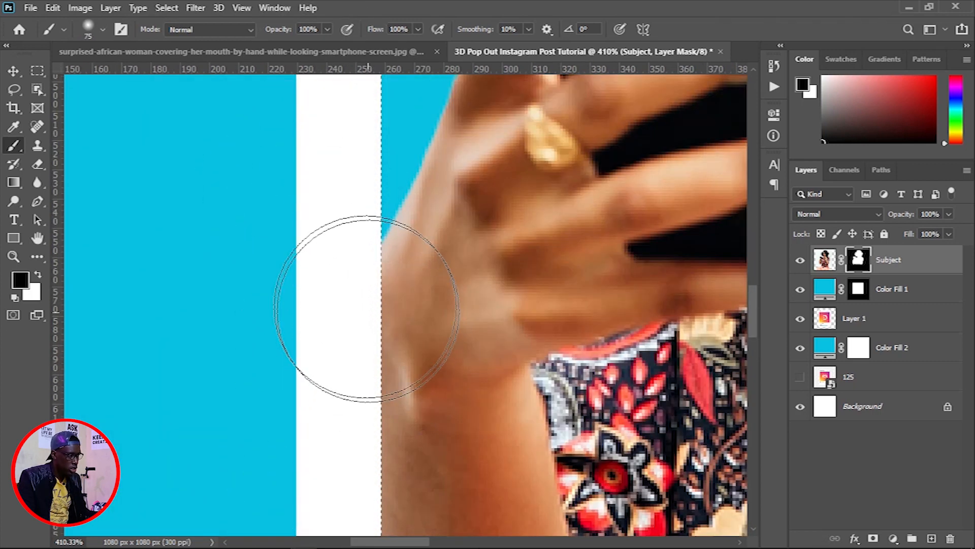
scroll(401, 285, "down", 3)
scroll(393, 289, "down", 5)
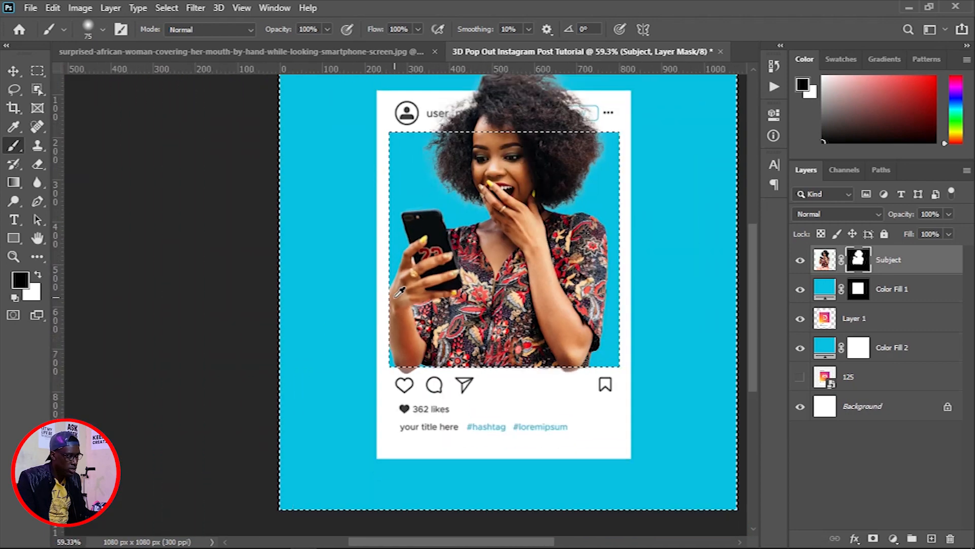
mouse_move(505, 122)
left_mouse_down()
mouse_move(515, 289)
mouse_move(483, 269)
left_mouse_up()
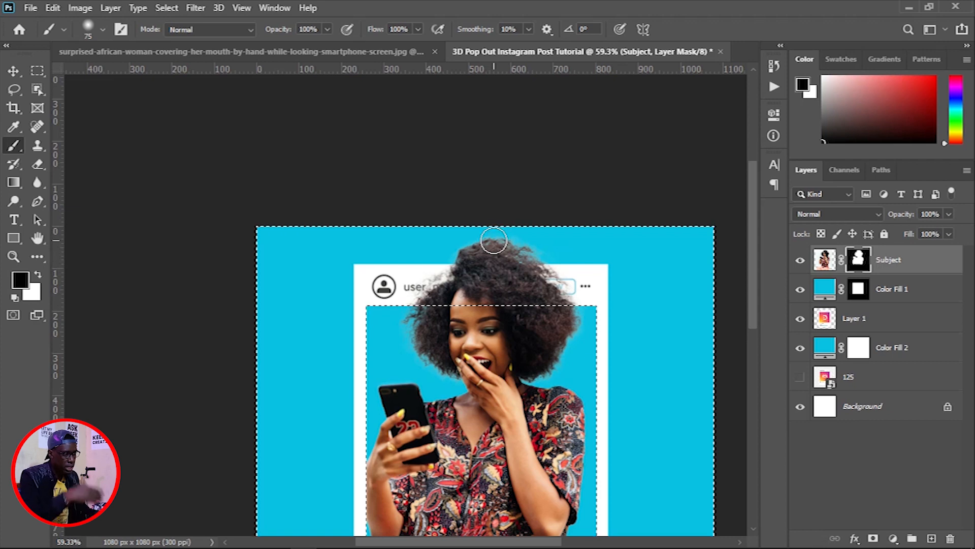
scroll(654, 325, "down", 2)
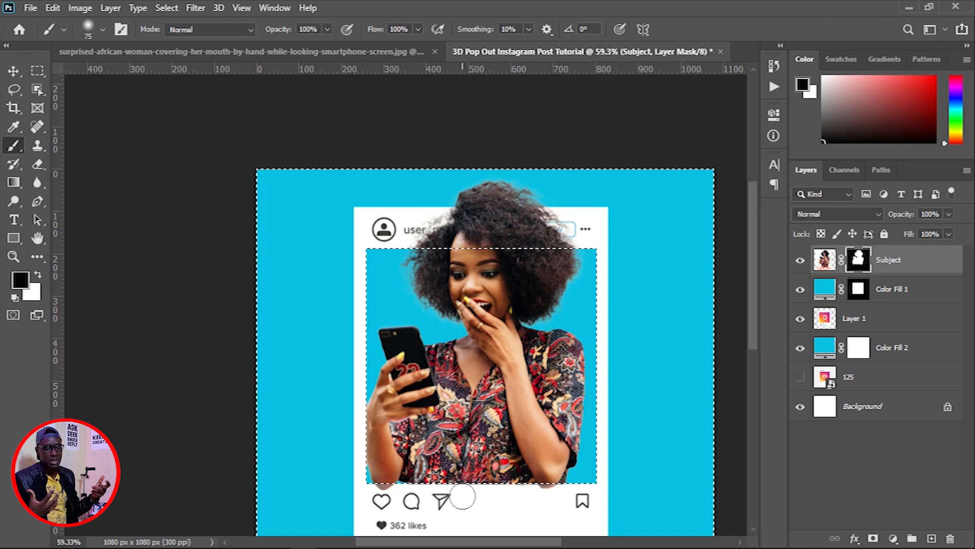
Add a new layer above the Subject layer and set the brush colour to warm grey #998d8d
left_click(931, 540)
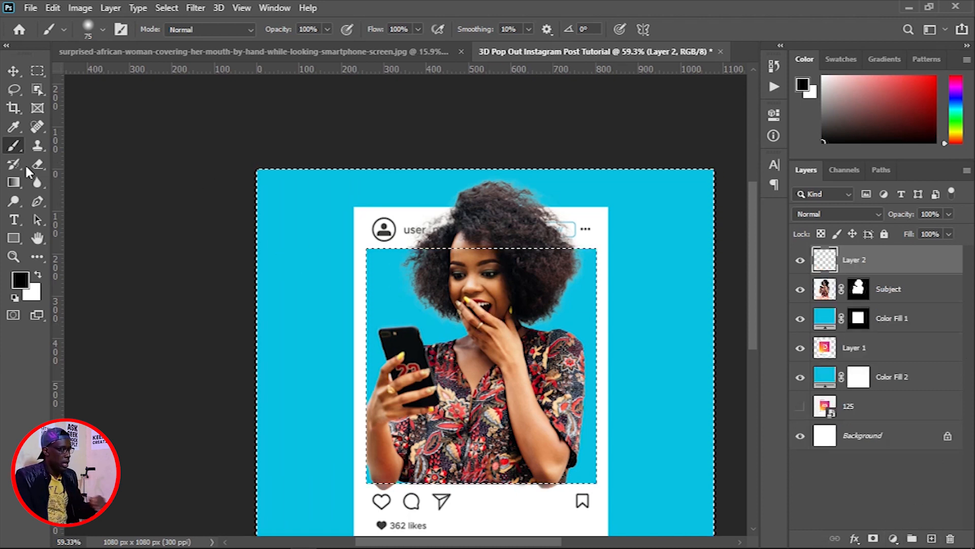
left_click(20, 279)
left_click_drag(515, 272, 526, 236)
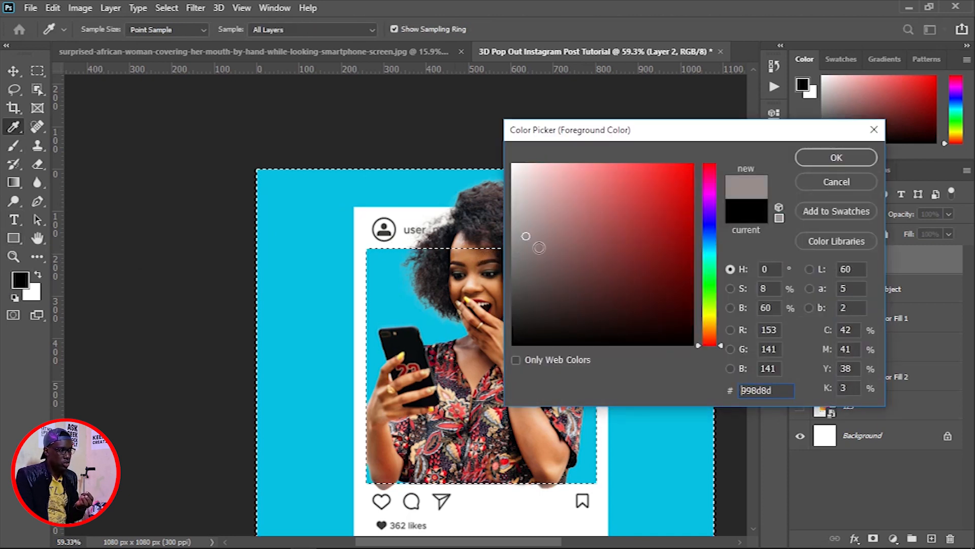
left_click(808, 161)
key("b")
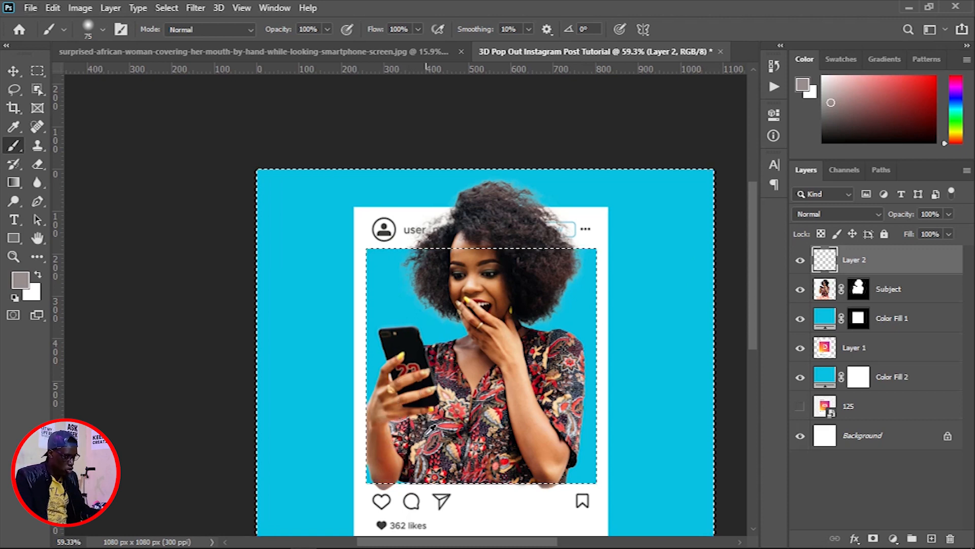
Paint a soft grey shadow with a 66 px brush just below the photo area, beneath the shirt hem and the bent elbow
scroll(430, 430, "up", 2)
scroll(545, 388, "up", 1)
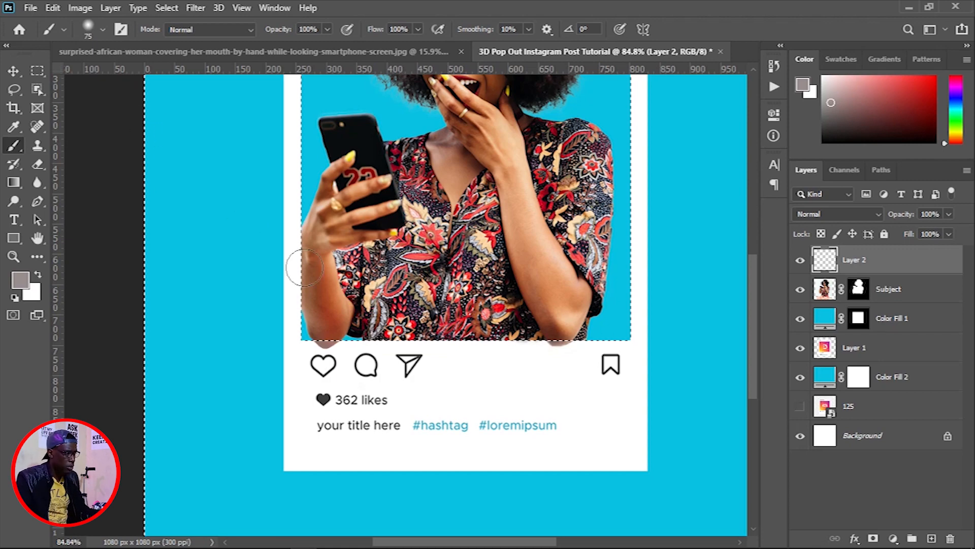
scroll(305, 285, "up", 2)
scroll(335, 325, "up", 1)
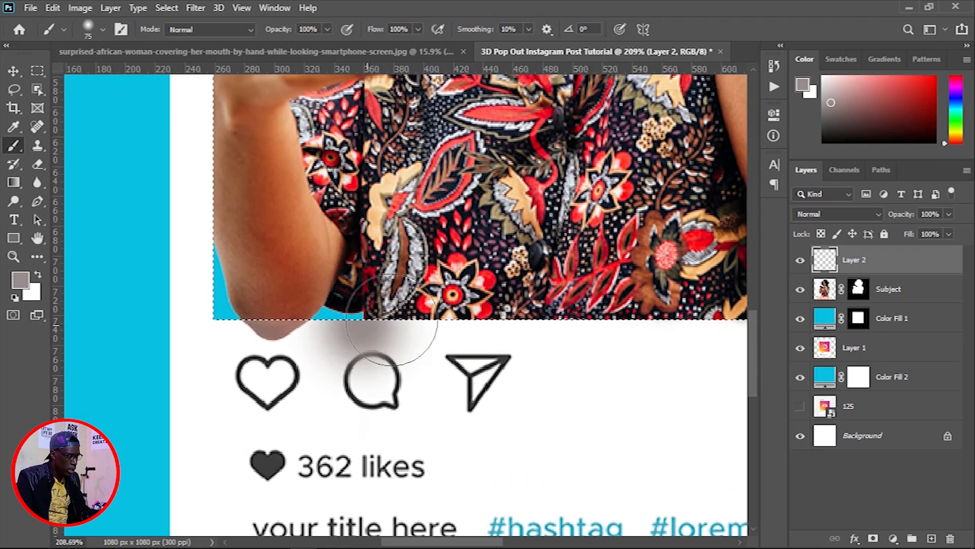
key("ctrl+z")
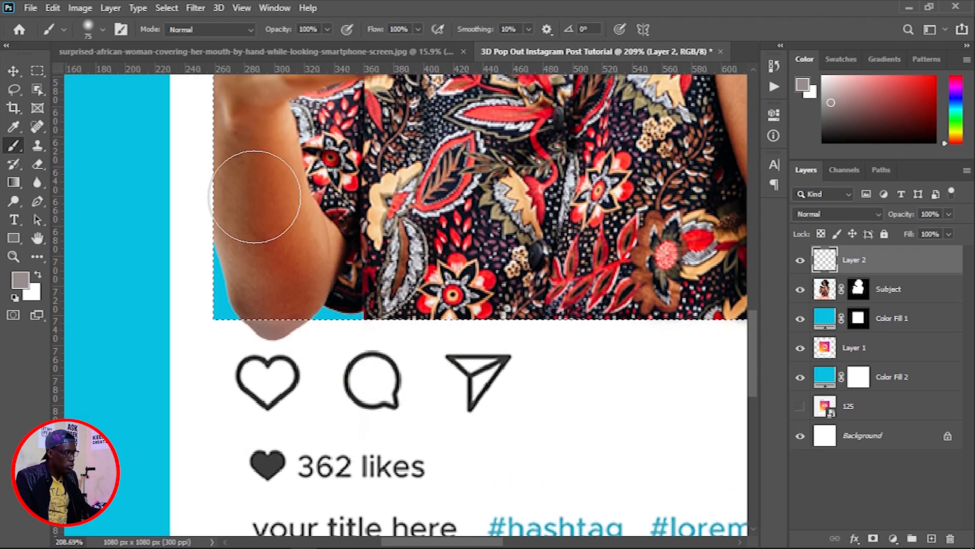
left_click(103, 29)
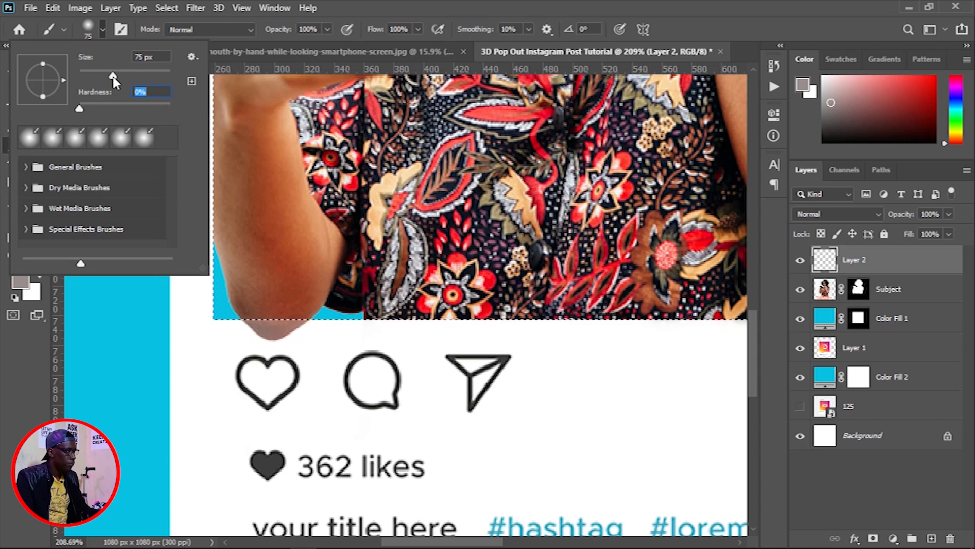
left_click(110, 77)
left_click(102, 29)
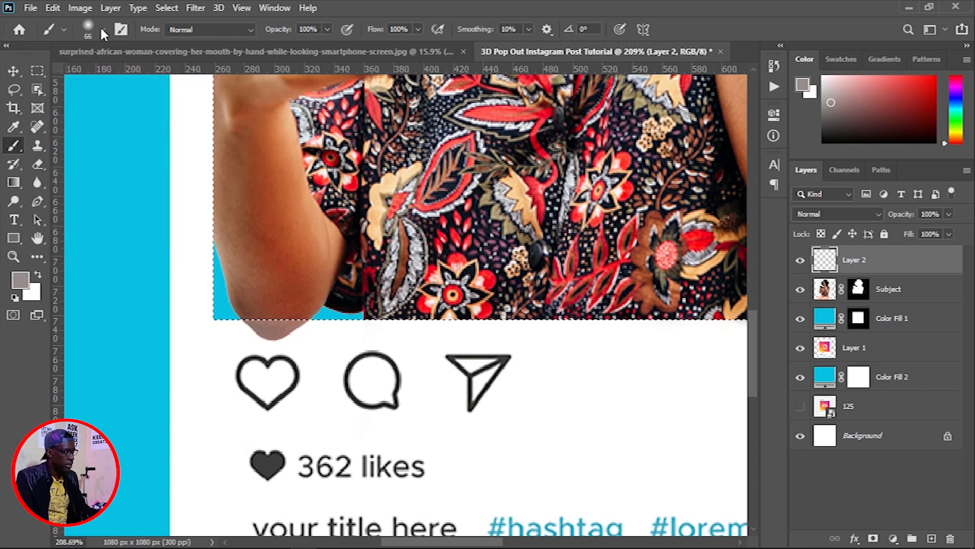
mouse_move(395, 299)
left_mouse_down()
mouse_move(364, 296)
mouse_move(396, 294)
left_mouse_up()
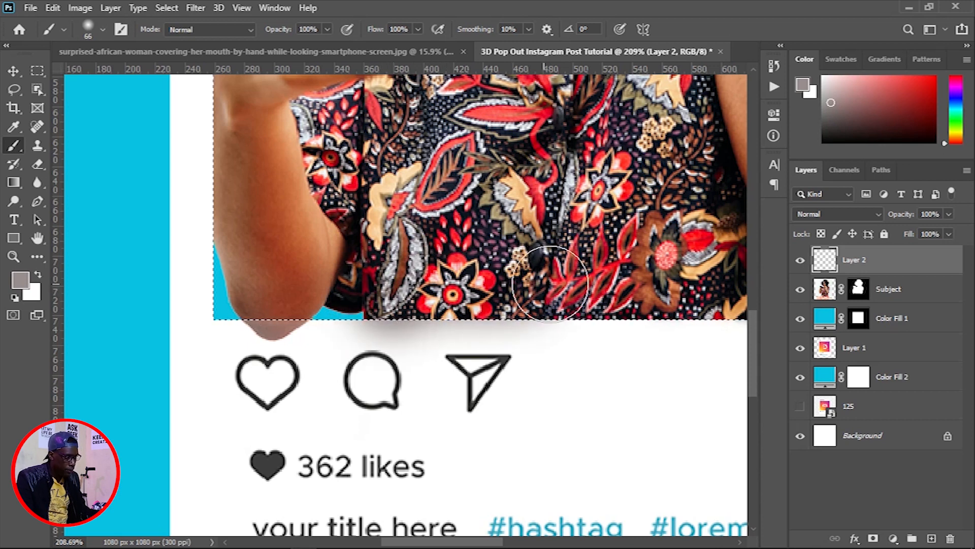
left_click_drag(690, 236, 544, 247)
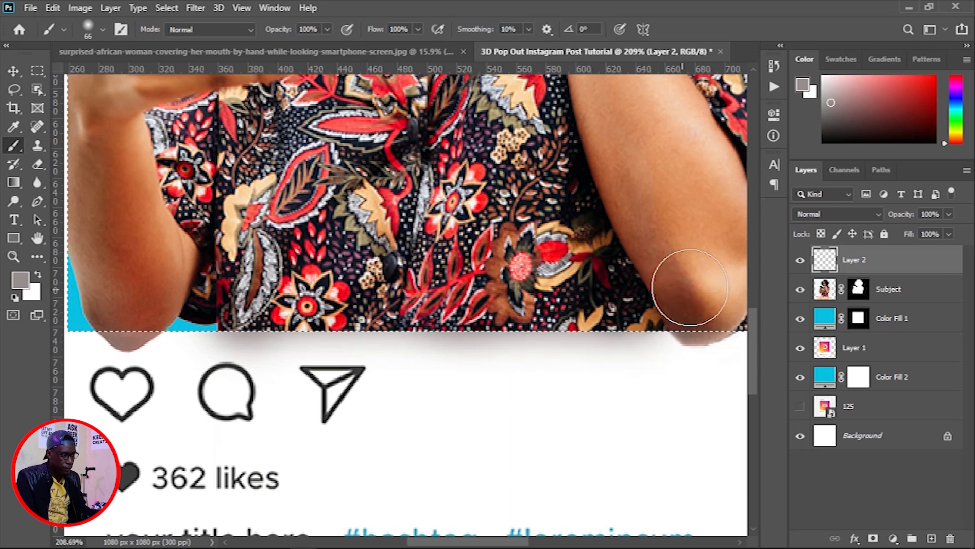
left_click_drag(610, 264, 496, 258)
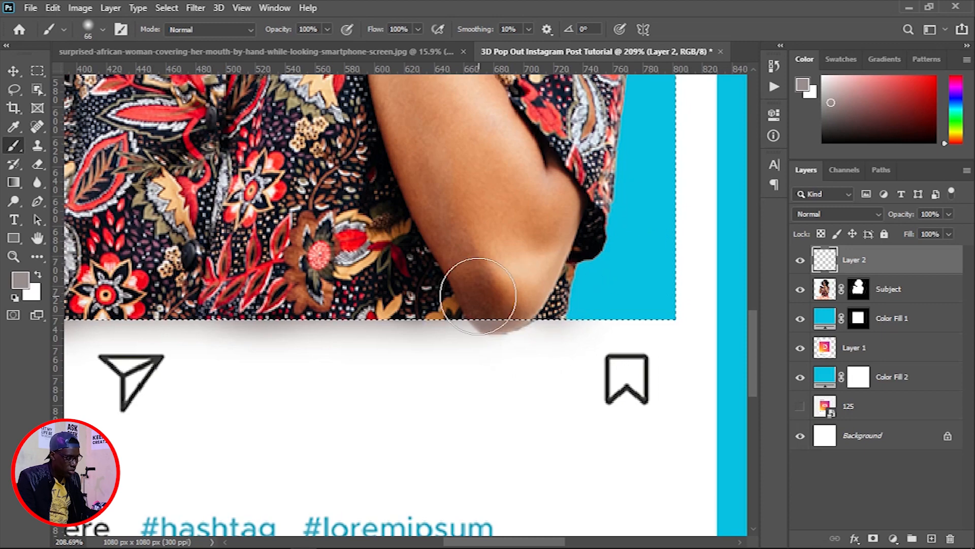
Paint a soft grey shadow on the white border around the phone arm's elbow, at the photo area's lower corner
mouse_move(336, 298)
left_mouse_down()
mouse_move(680, 267)
mouse_move(645, 266)
left_mouse_up()
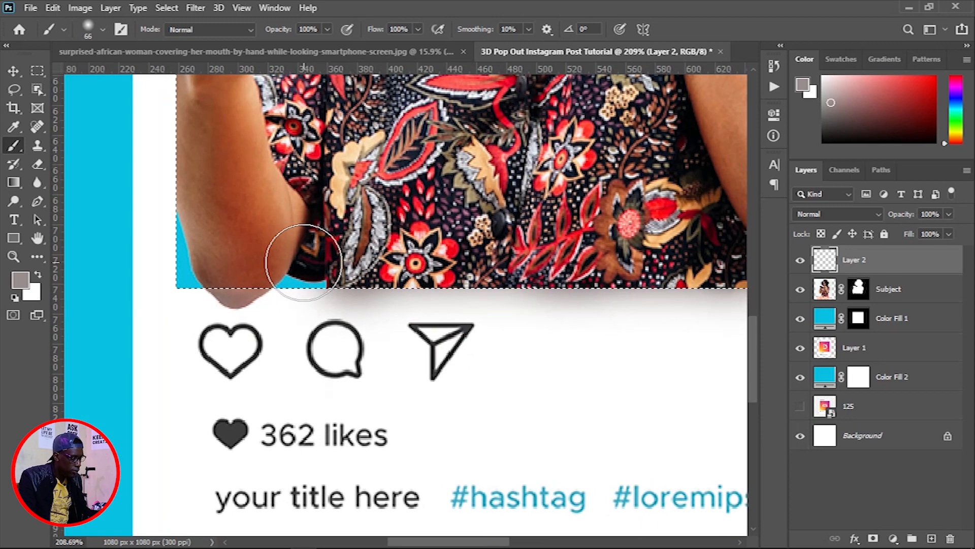
mouse_move(283, 257)
left_mouse_down()
mouse_move(189, 266)
mouse_move(283, 260)
left_mouse_up()
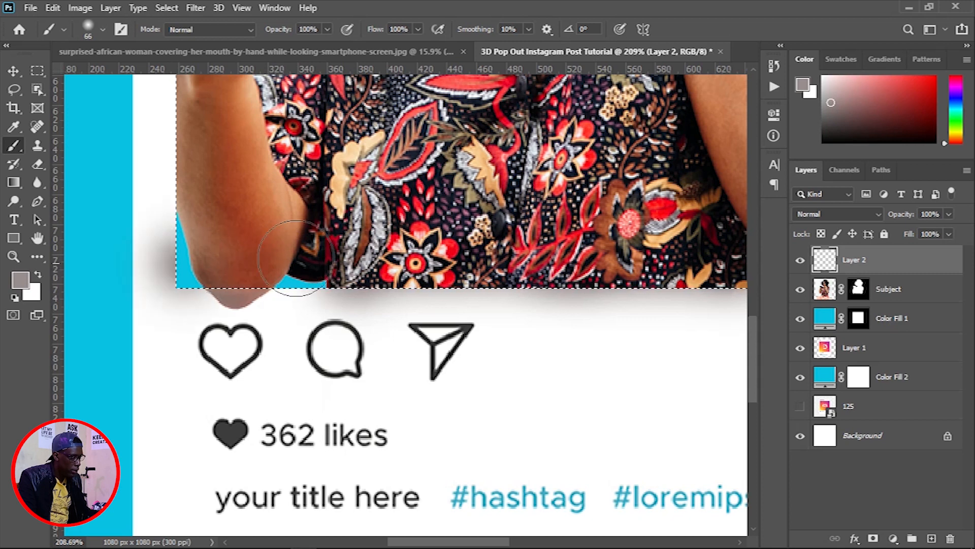
key("ctrl+z")
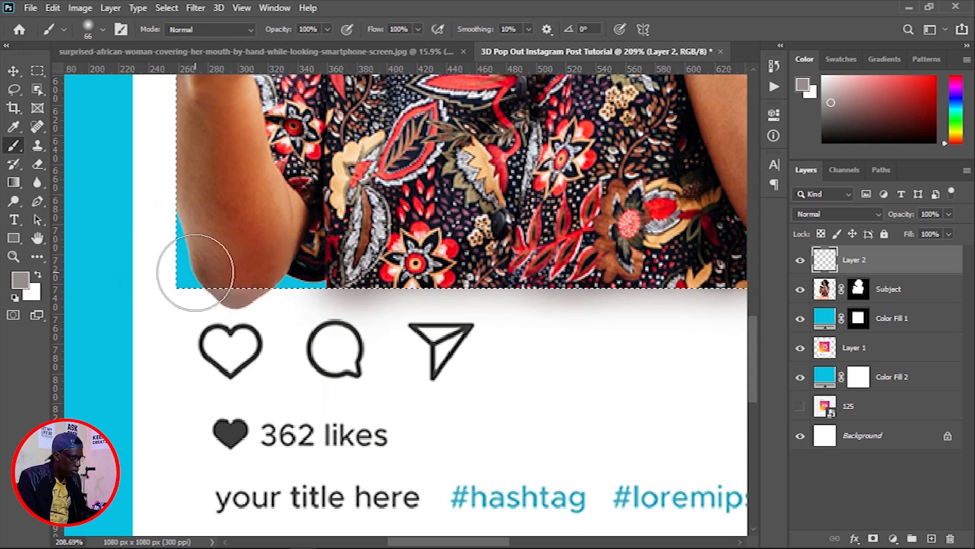
left_click(198, 274)
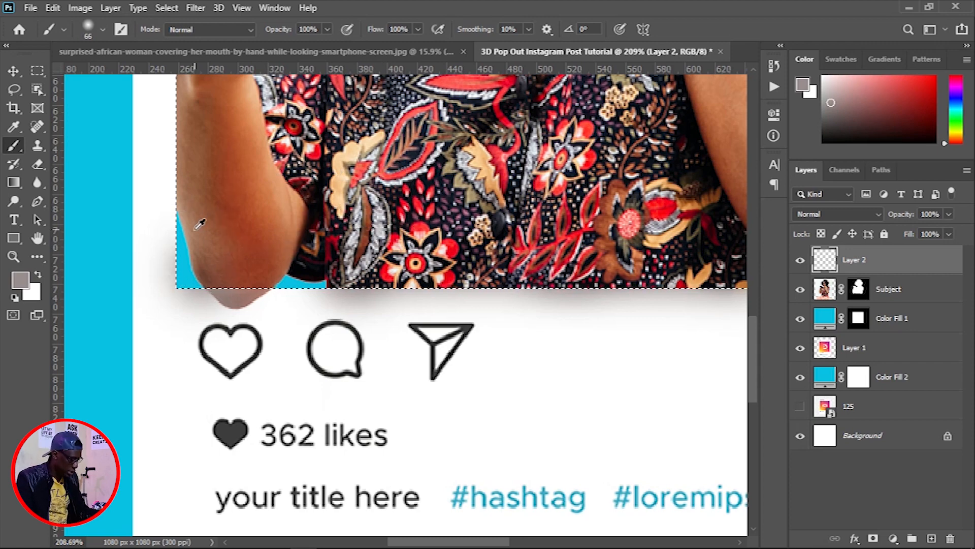
scroll(195, 229, "down", 5)
mouse_move(342, 231)
left_mouse_down()
mouse_move(425, 294)
mouse_move(414, 376)
left_mouse_up()
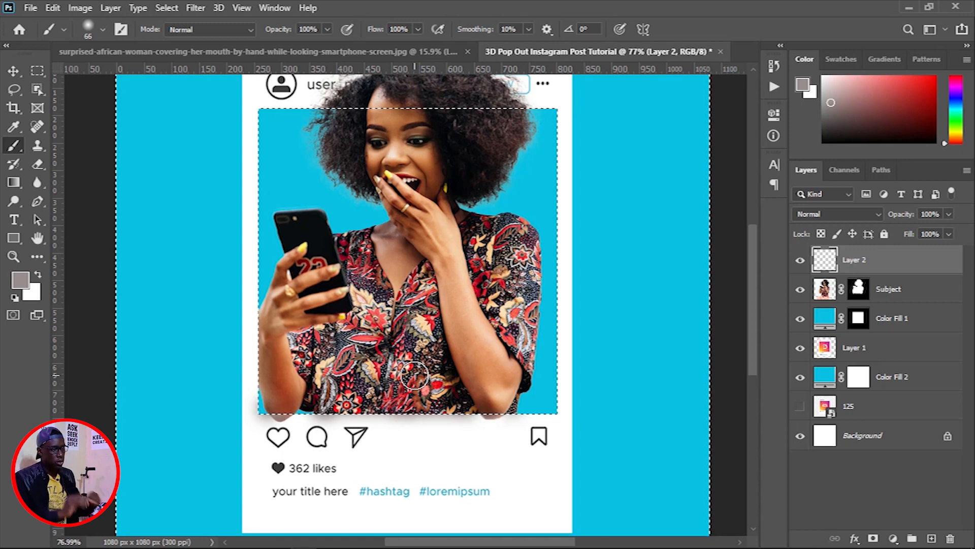
Rename the painted shadow layer as Outter Shadow and add a layer named Inner shadow above it
double_click(850, 260)
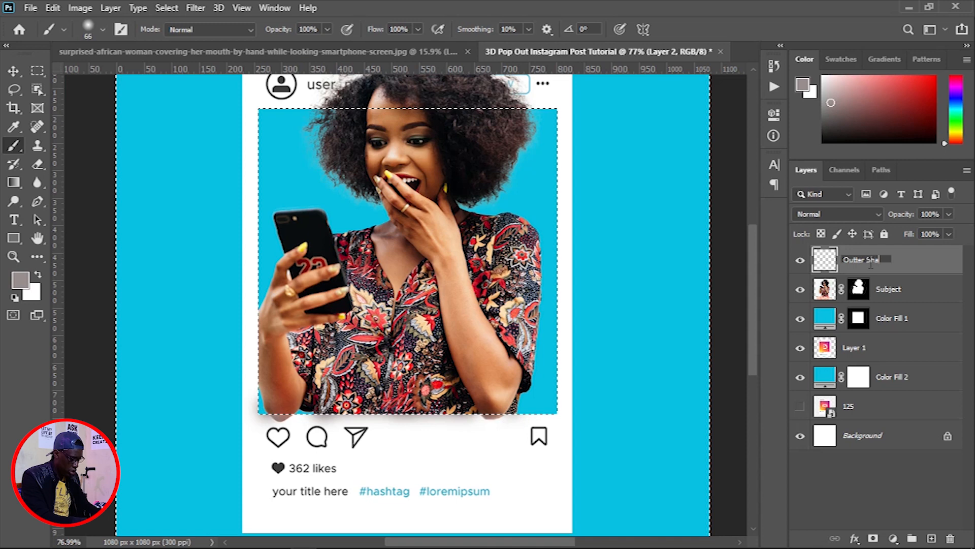
type("w")
key("Return")
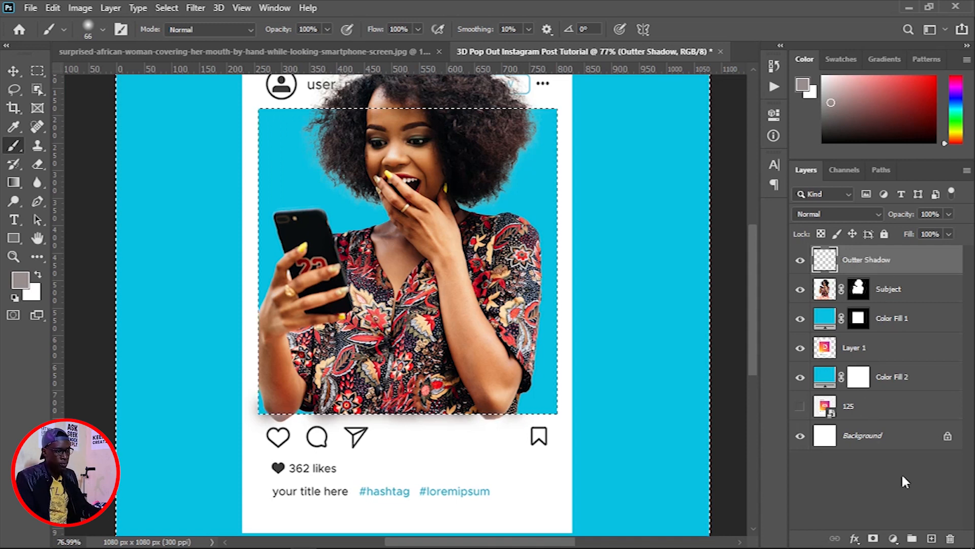
left_click(932, 540)
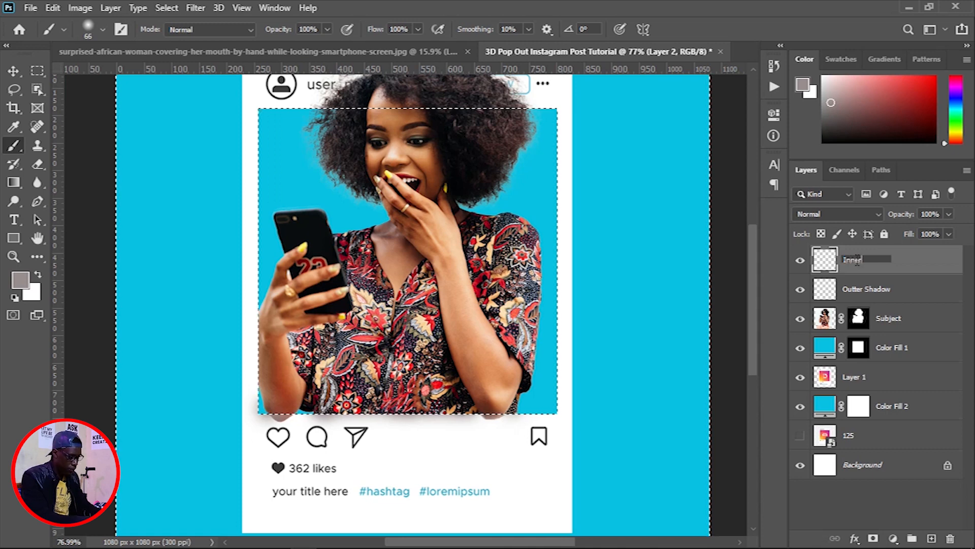
key("Return")
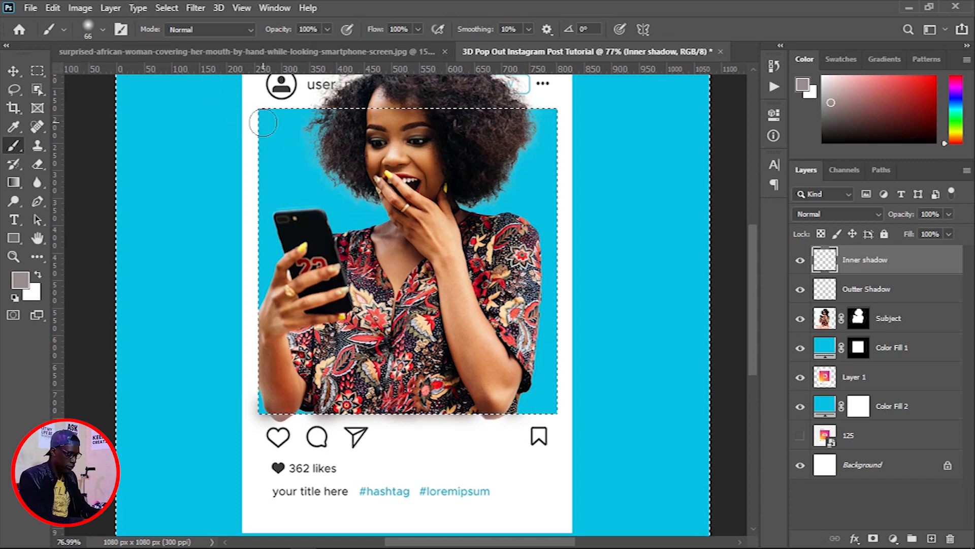
Brush soft grey shading along the shirt's lower edge on the Inner shadow layer, and darken the brush colour to #6f6a6a
scroll(376, 394, "up", 5)
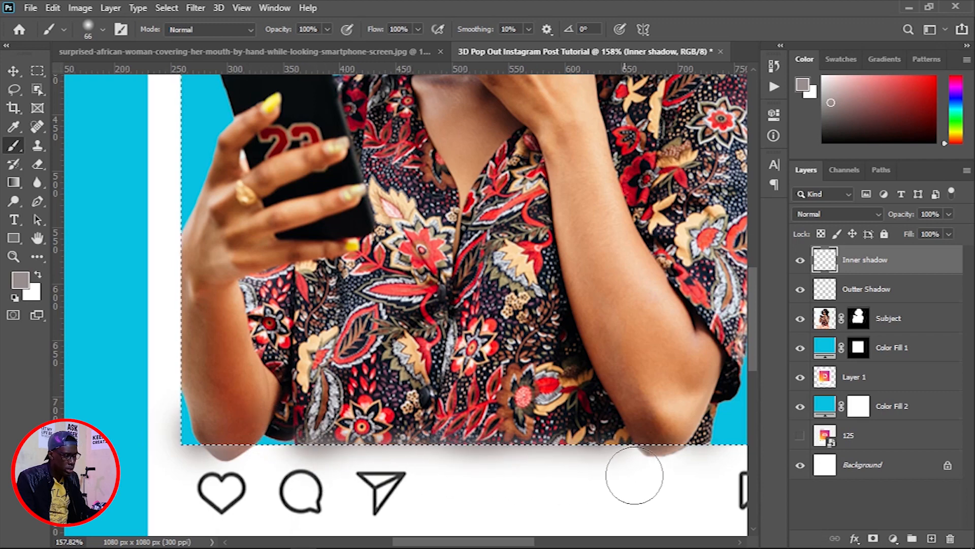
left_click_drag(690, 436, 549, 407)
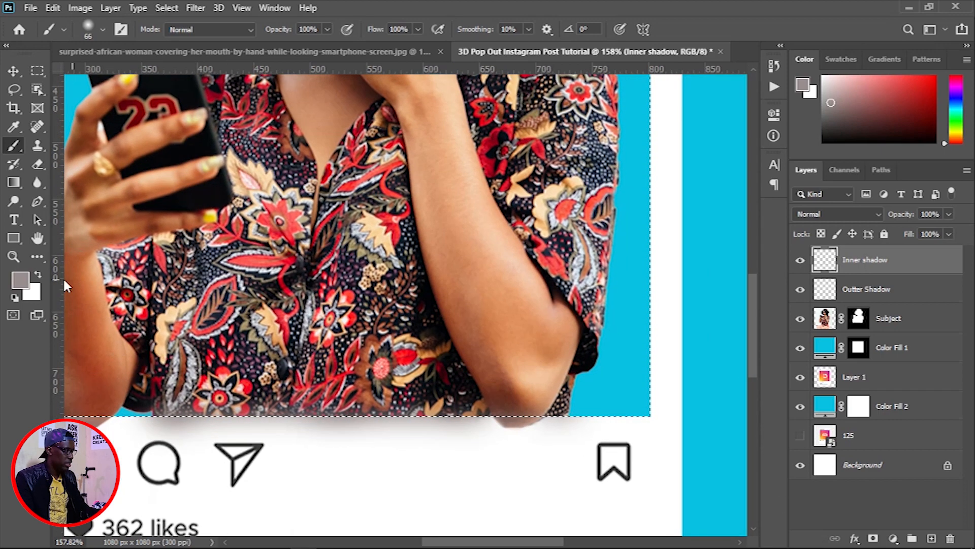
left_click(20, 280)
left_click(530, 254)
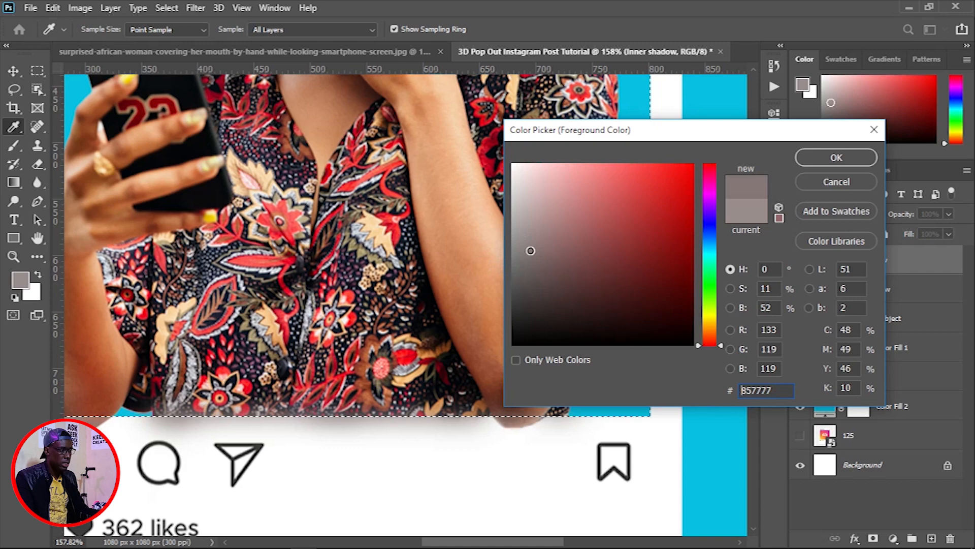
left_click(517, 272)
left_click(518, 264)
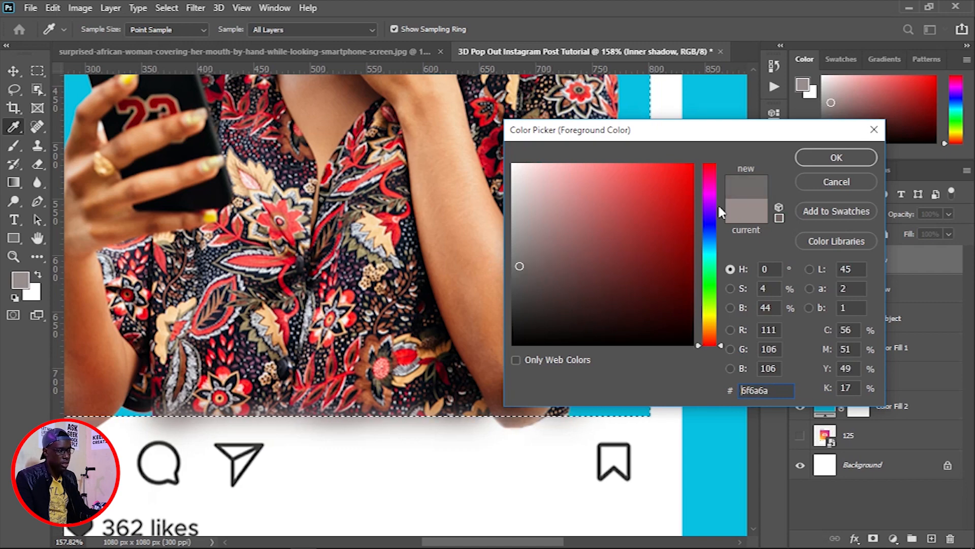
left_click(855, 162)
key("b")
Deepen the inner shading along the shirt hem and elbow at the photo area's bottom edge with the darker grey
left_click_drag(349, 412, 592, 361)
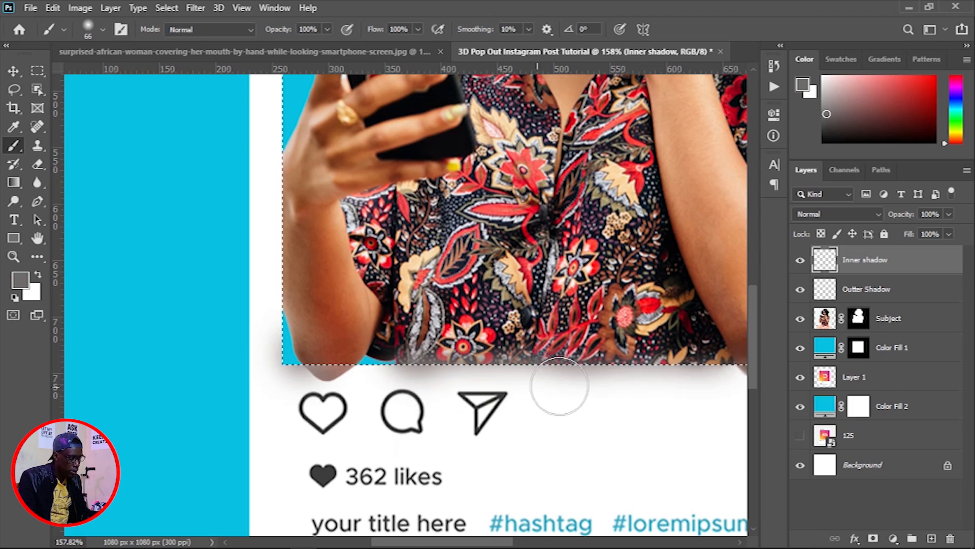
left_click_drag(658, 391, 490, 381)
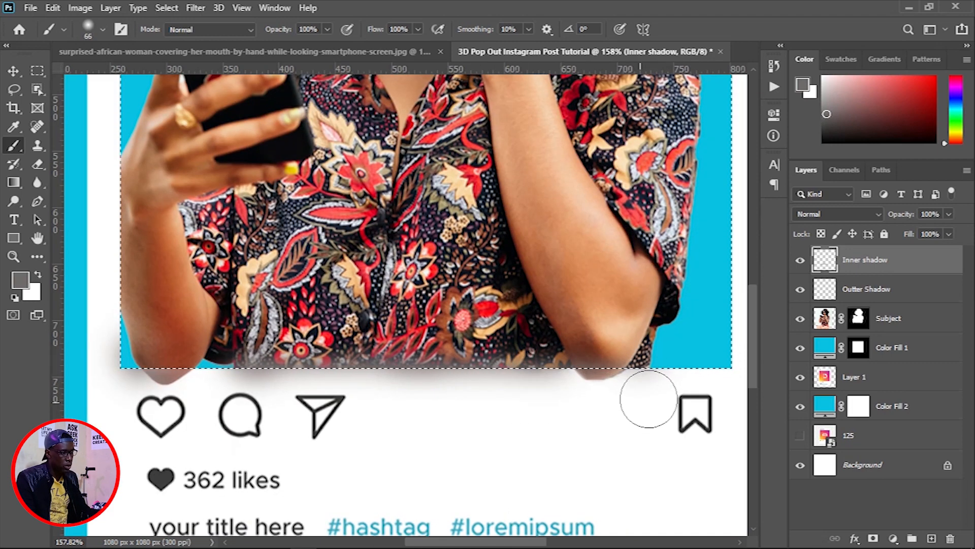
scroll(386, 385, "down", 3)
scroll(376, 381, "down", 1)
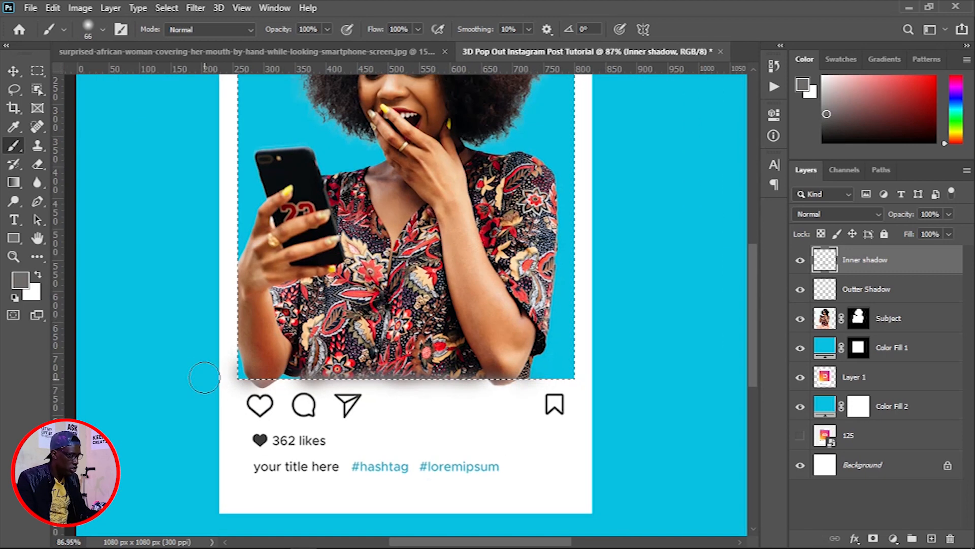
Paint soft inner shading along the outer edge of the phone-holding forearm and hand, beside the white border
scroll(206, 374, "up", 4)
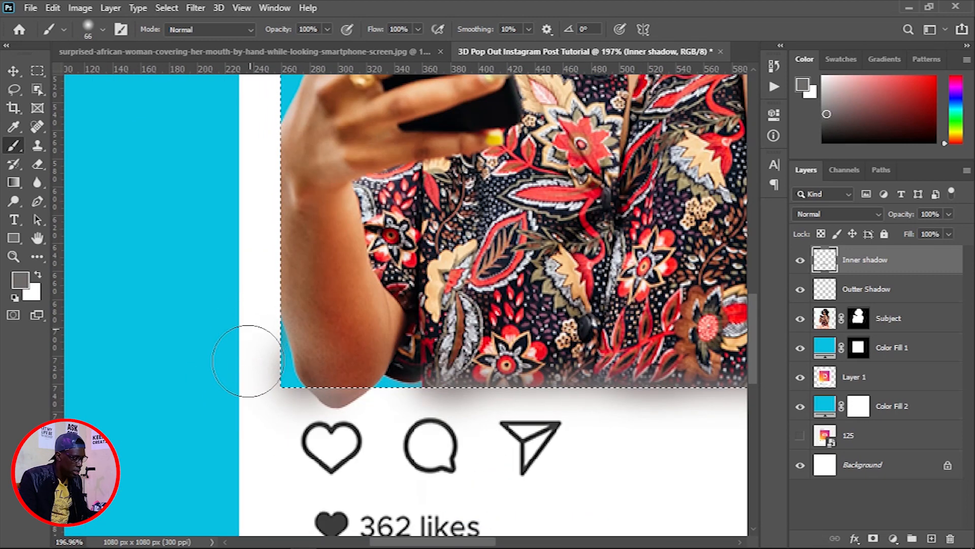
scroll(233, 329, "up", 2)
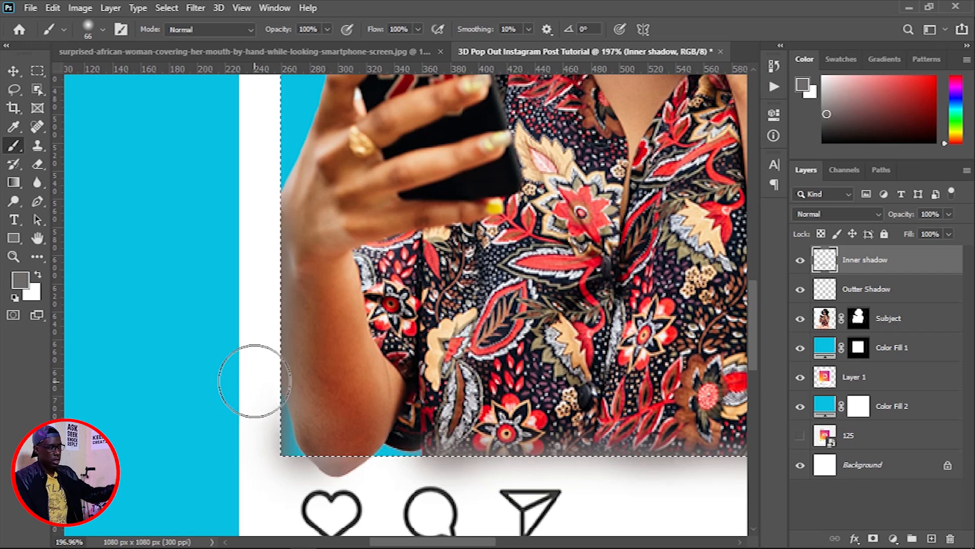
scroll(254, 381, "up", 4)
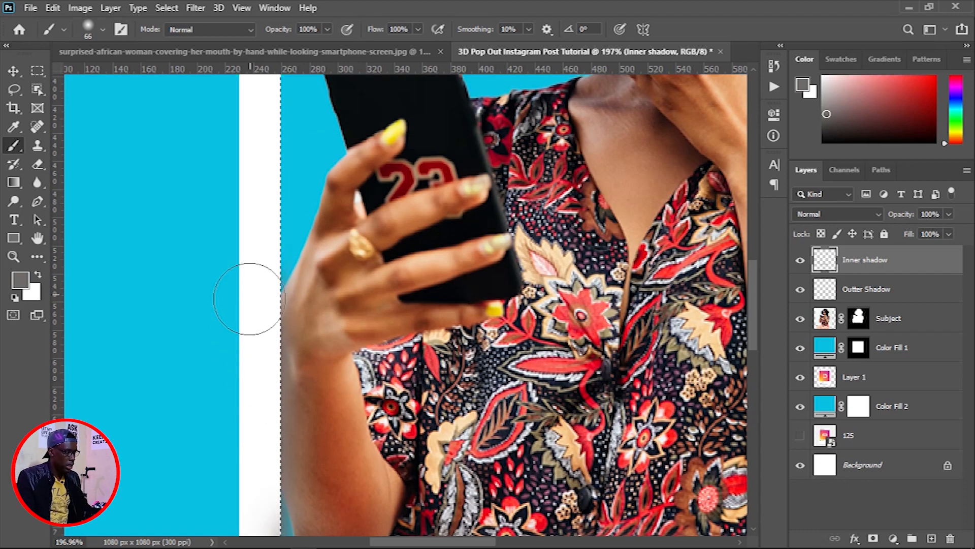
scroll(304, 399, "down", 5)
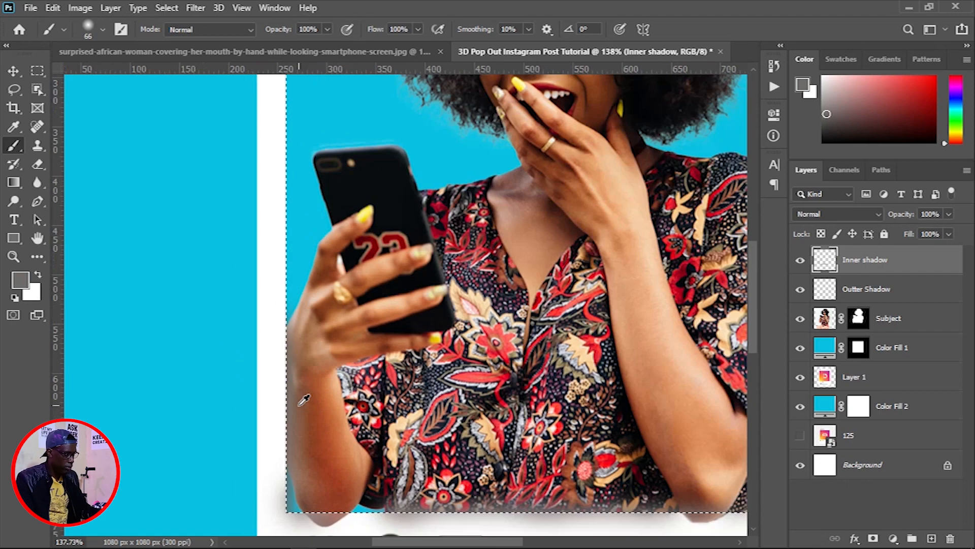
Sample a dark tone from the woman's hair and lighten it to a neutral mid grey as the brush colour
left_click_drag(591, 299, 436, 489)
left_click(344, 158, "alt")
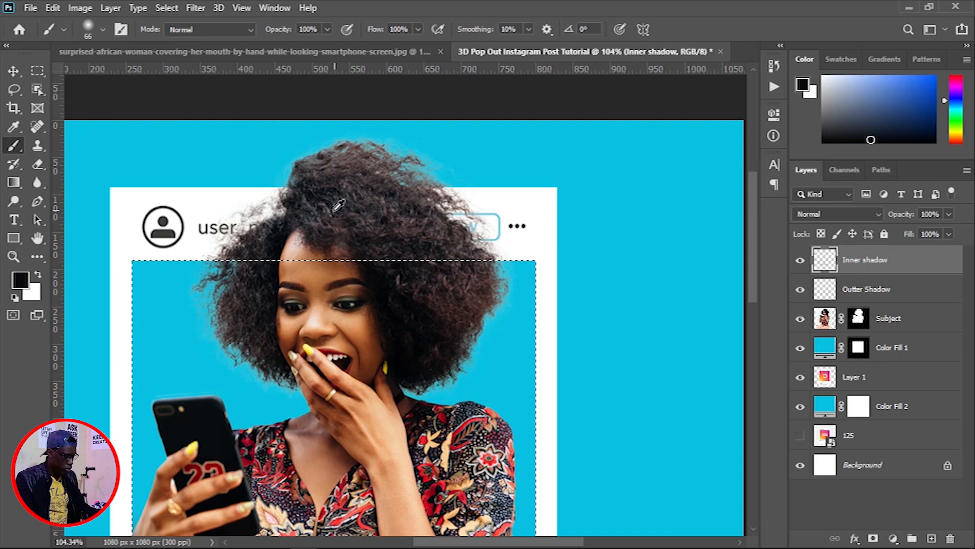
left_click_drag(358, 209, 399, 292)
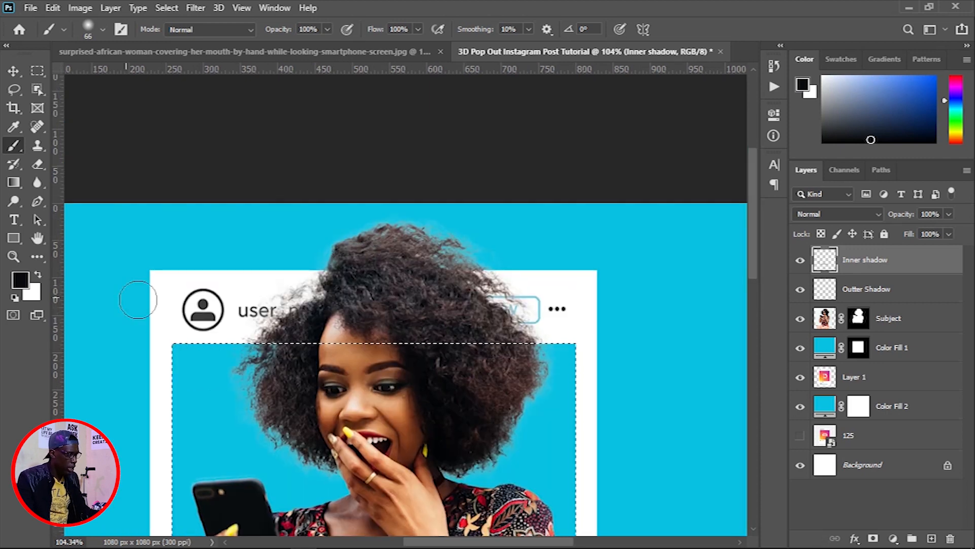
left_click(16, 289)
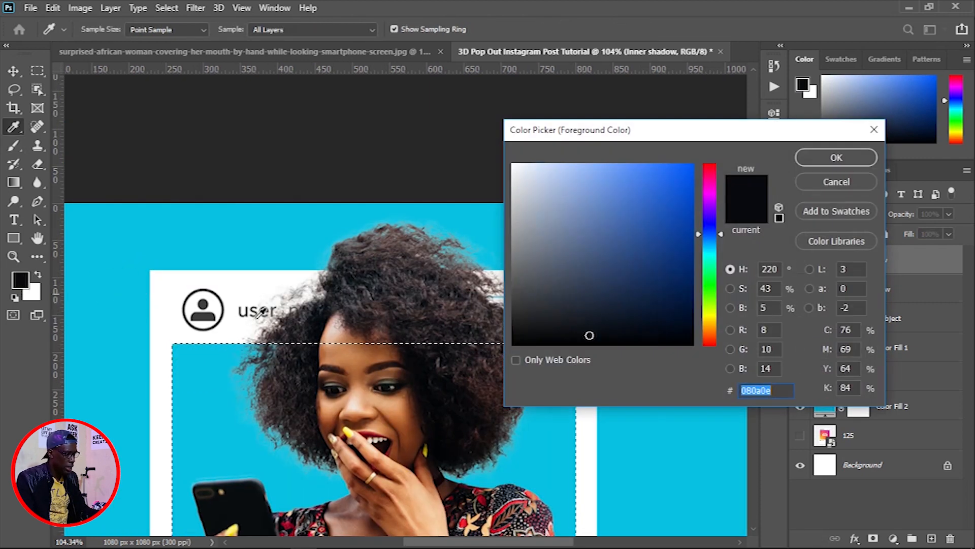
left_click(524, 279)
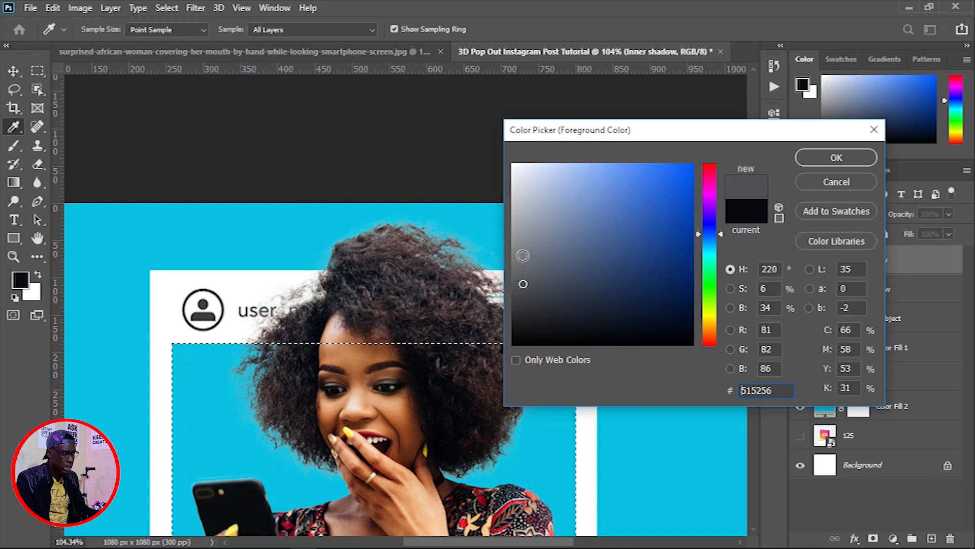
left_click(514, 257)
left_click(836, 157)
key("b")
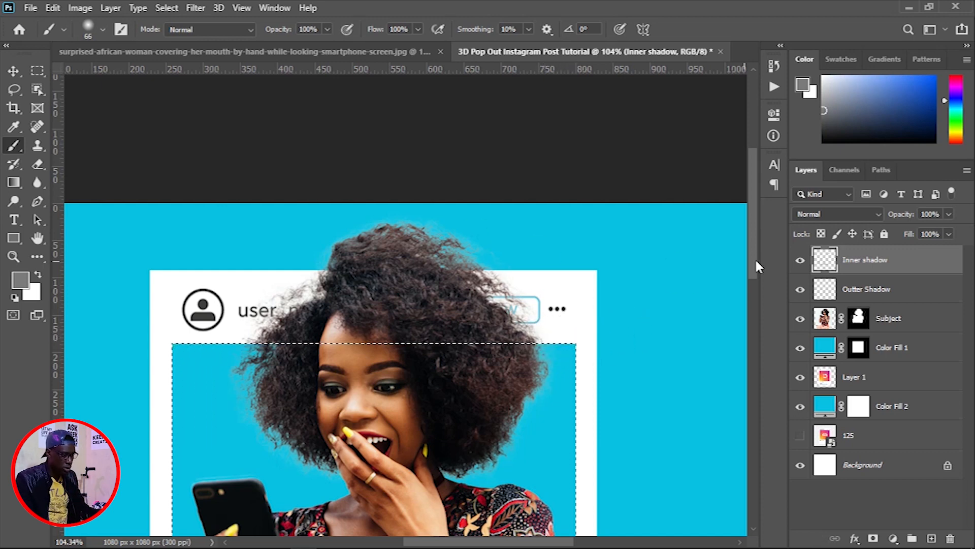
Invert the selection and paint soft grey shadow on the Outter Shadow layer along the phone-holding forearm's white border
left_click(870, 289)
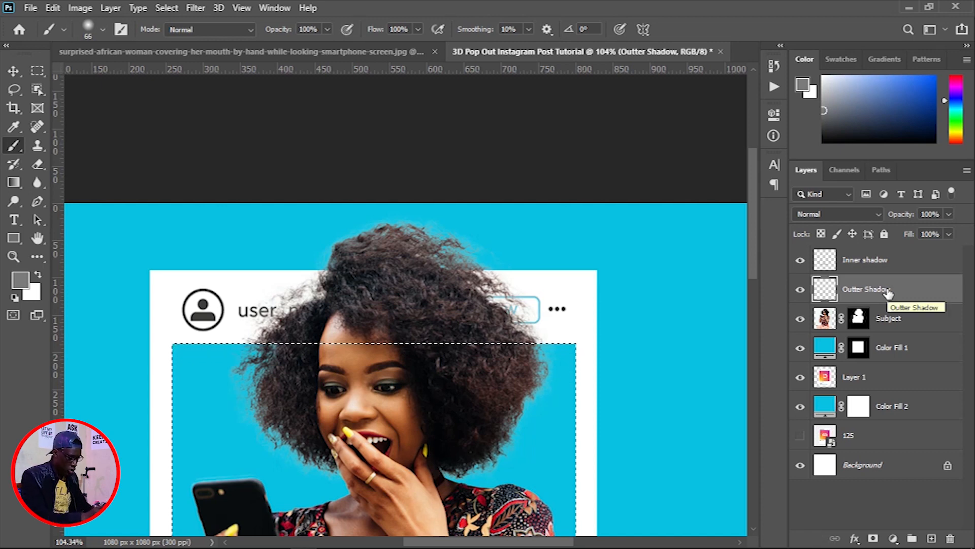
key("ctrl+shift+i")
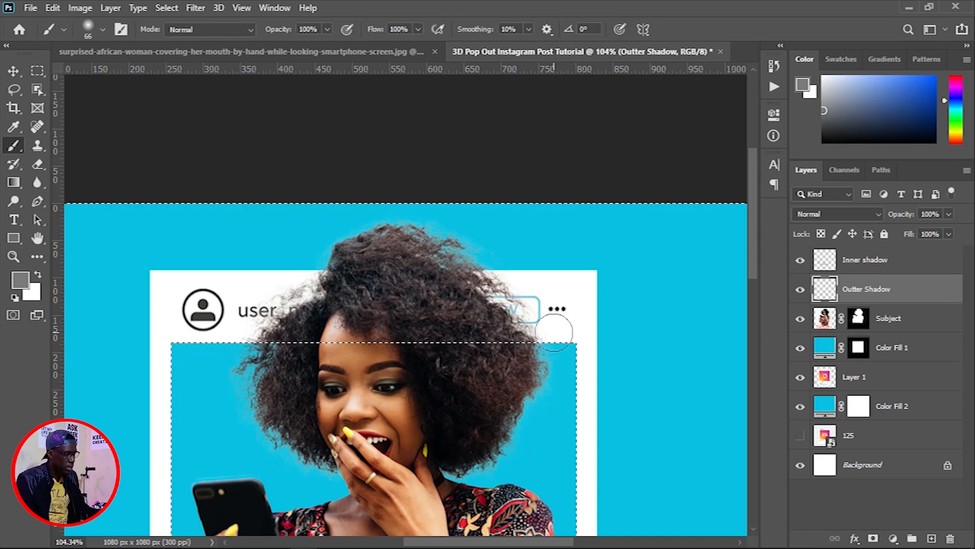
left_click_drag(383, 259, 447, 137)
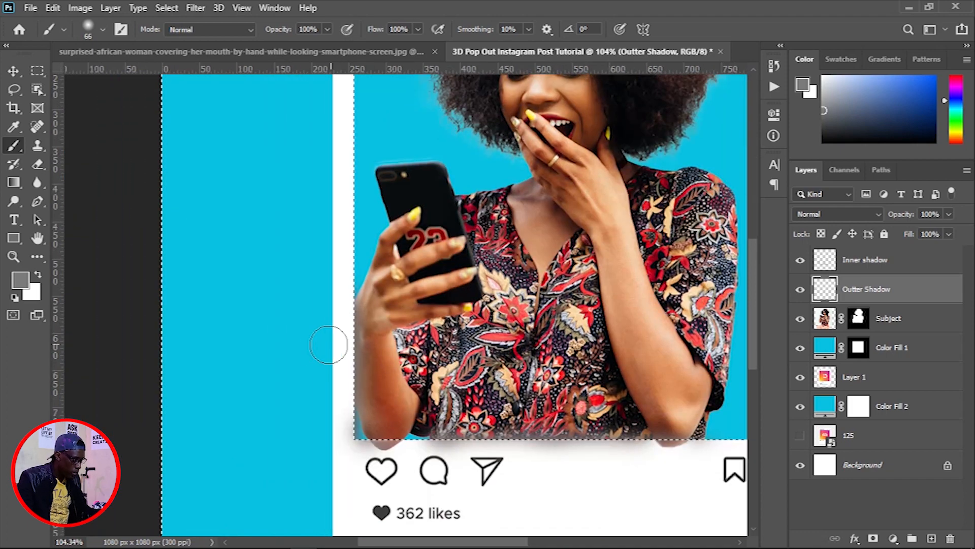
scroll(307, 356, "up", 3)
mouse_move(398, 274)
left_mouse_down()
mouse_move(391, 249)
mouse_move(425, 282)
mouse_move(425, 327)
left_mouse_up()
left_click_drag(422, 367, 427, 481)
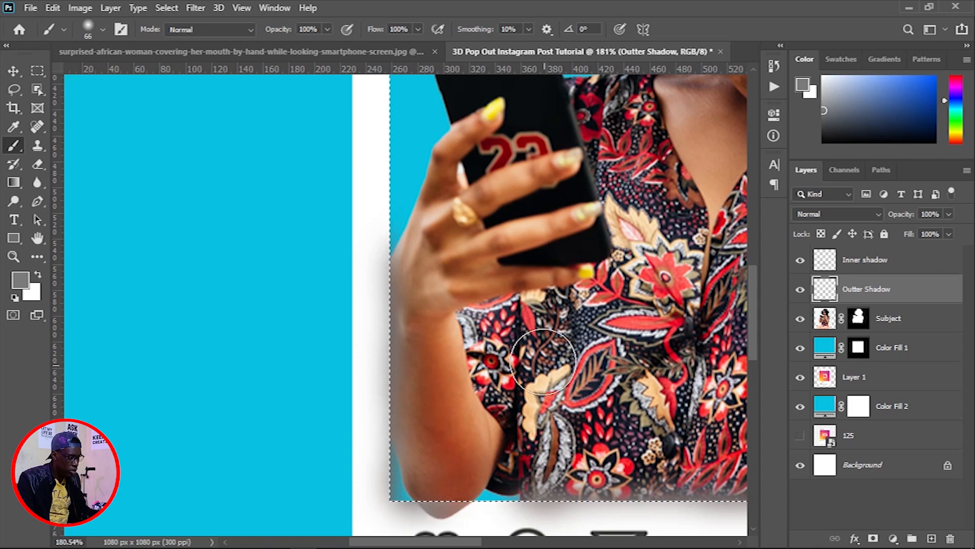
Try painting a soft grey shadow beside the hair over the post's white header
scroll(508, 362, "down", 4)
left_click_drag(508, 363, 173, 442)
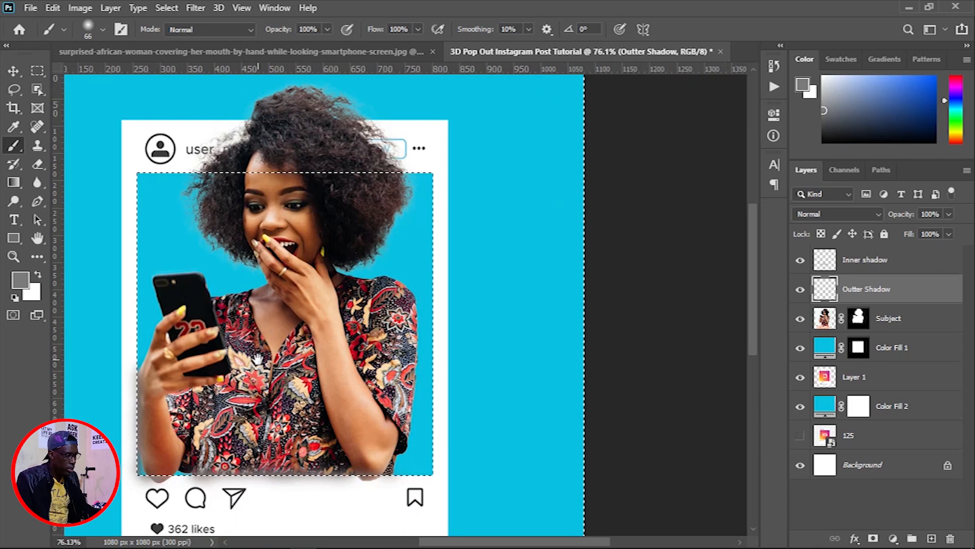
scroll(424, 272, "up", 3)
scroll(424, 271, "up", 2)
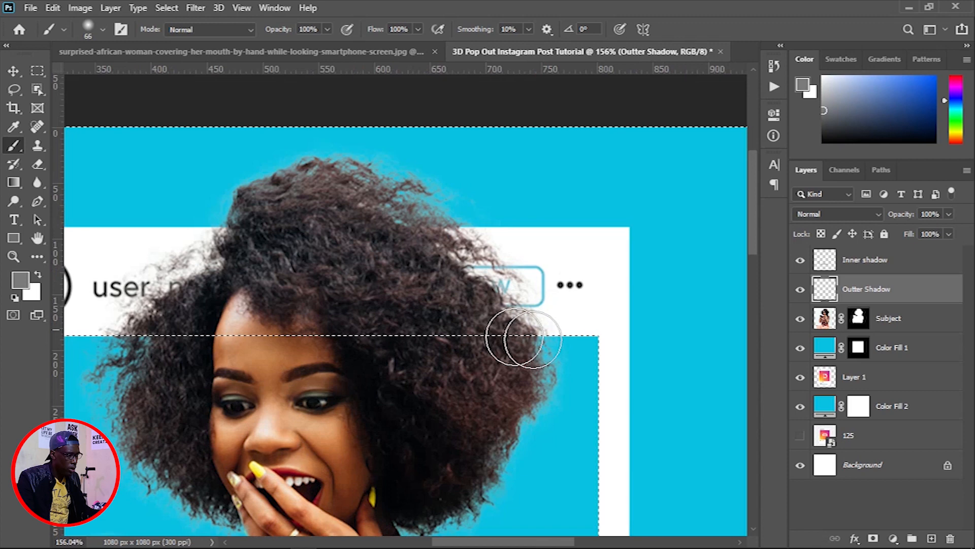
left_click_drag(562, 311, 570, 288)
key("ctrl+z")
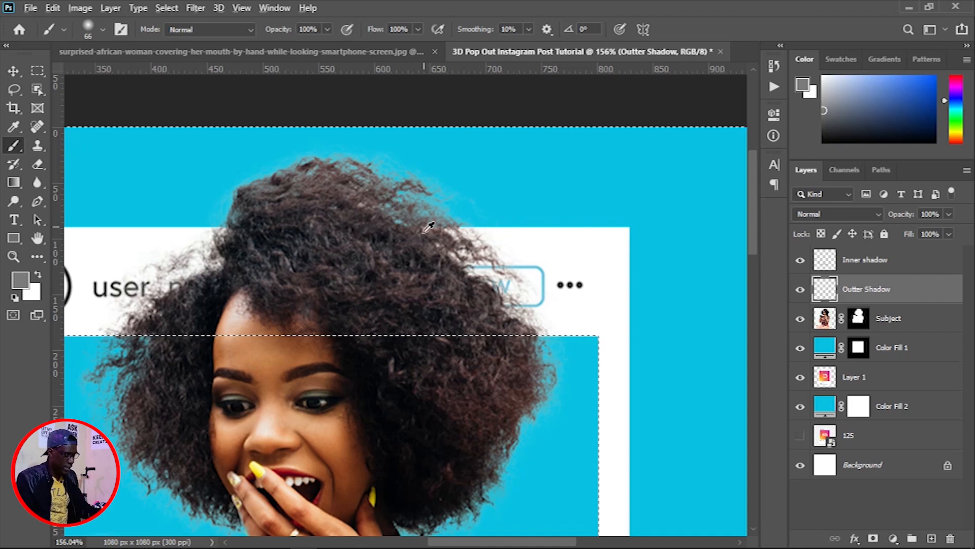
Remove the inverted selection around the photo area and leave no layer selected
scroll(429, 226, "down", 6)
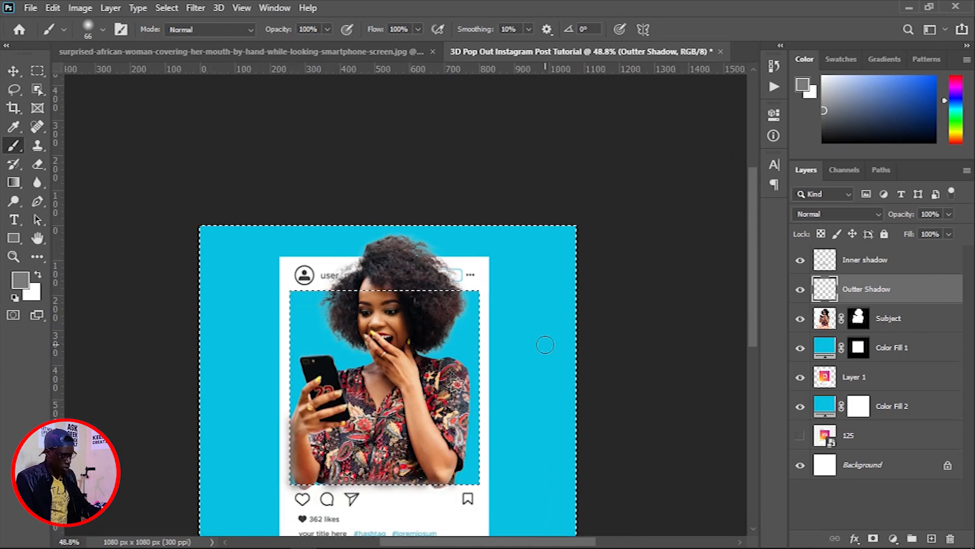
scroll(549, 366, "down", 3)
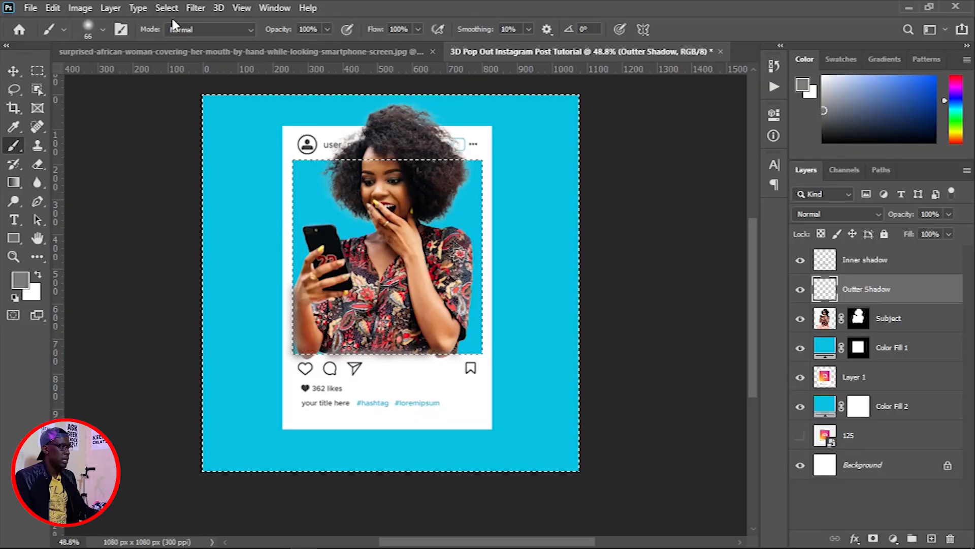
left_click(167, 8)
left_click(181, 37)
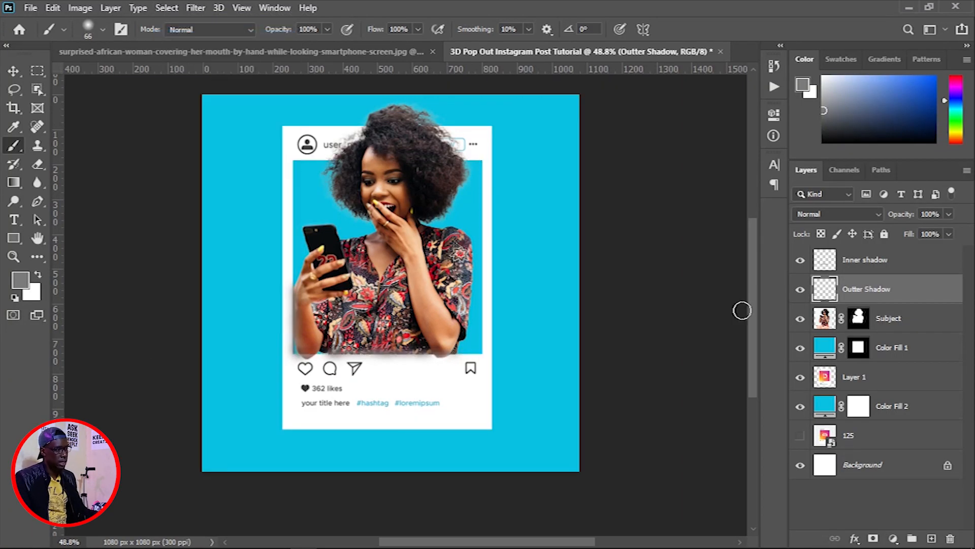
key("v")
left_click(616, 364)
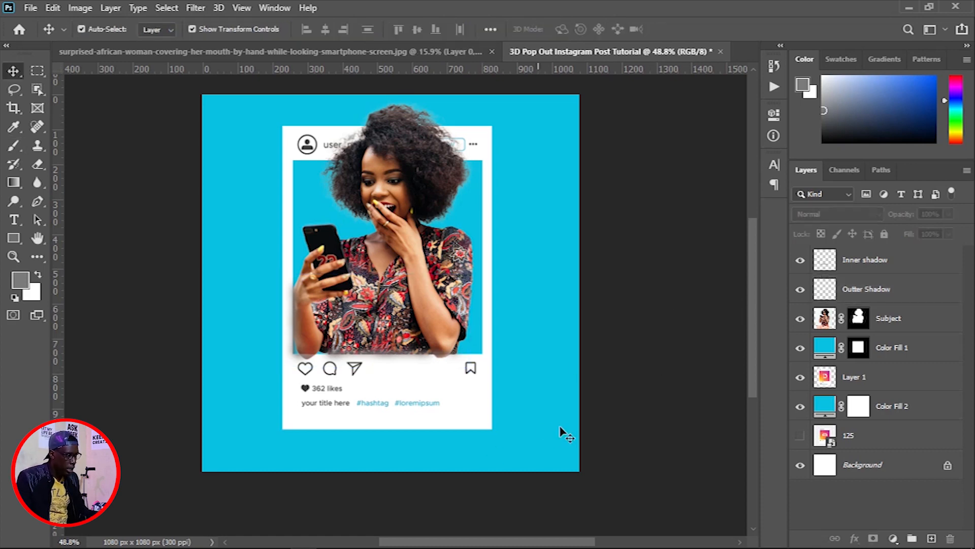
Group the Inner shadow and Outter Shadow layers and name the group Shadows
left_click(909, 296)
left_click(900, 270, "shift")
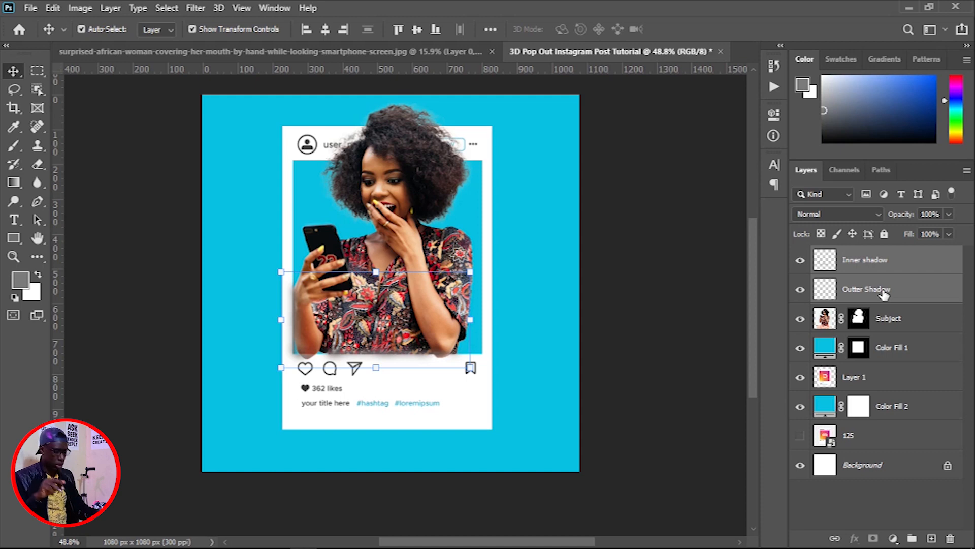
key("ctrl+g")
double_click(851, 255)
type("Shadows")
key("Return")
Set the Shadows group's opacity to 82%, toggling its visibility to compare the image with and without shading
left_click_drag(910, 215, 906, 218)
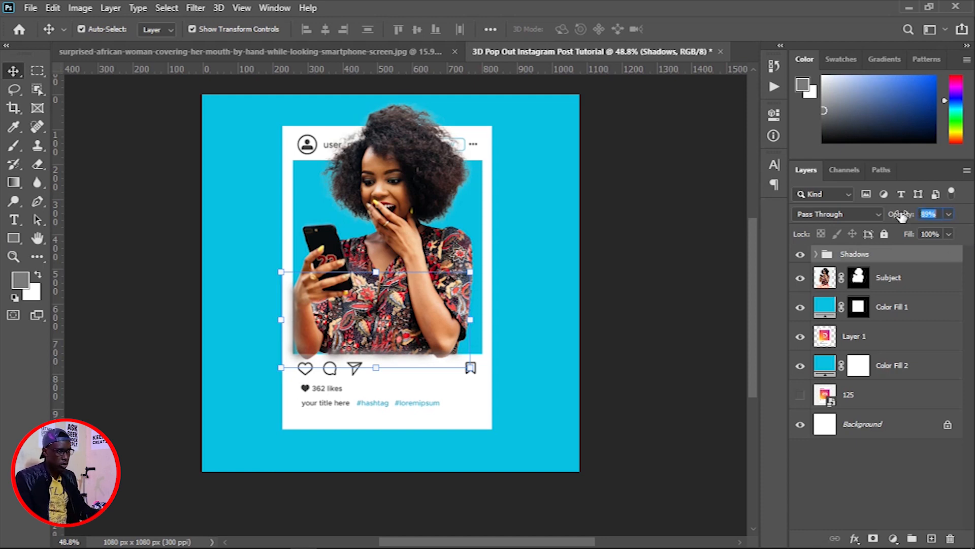
scroll(372, 361, "up", 3)
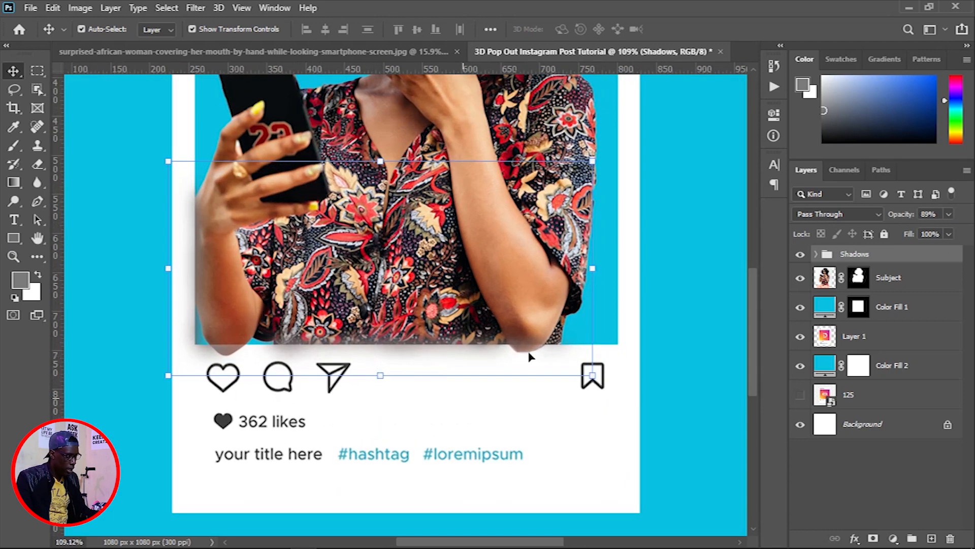
left_click_drag(902, 215, 915, 218)
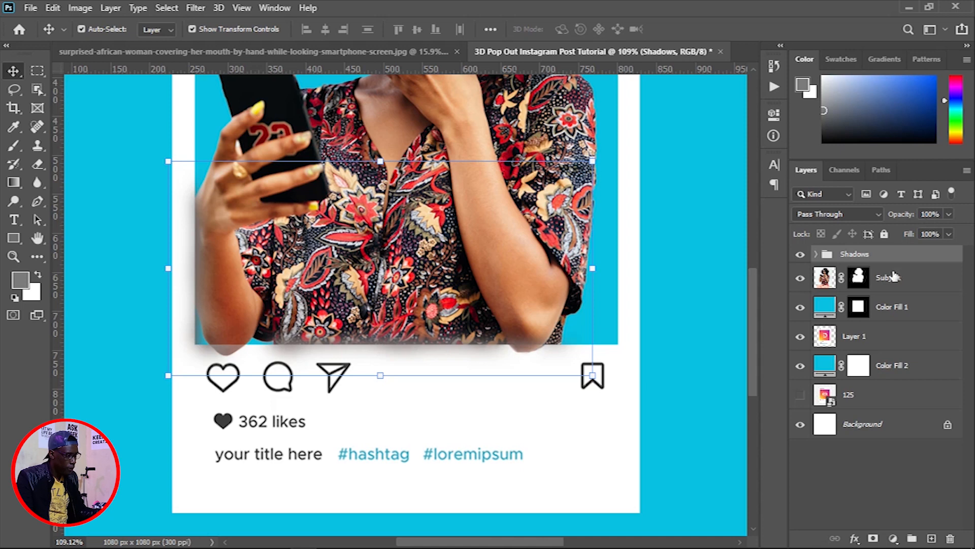
left_click(800, 254)
left_click(800, 254)
left_click(800, 254)
left_click(800, 256)
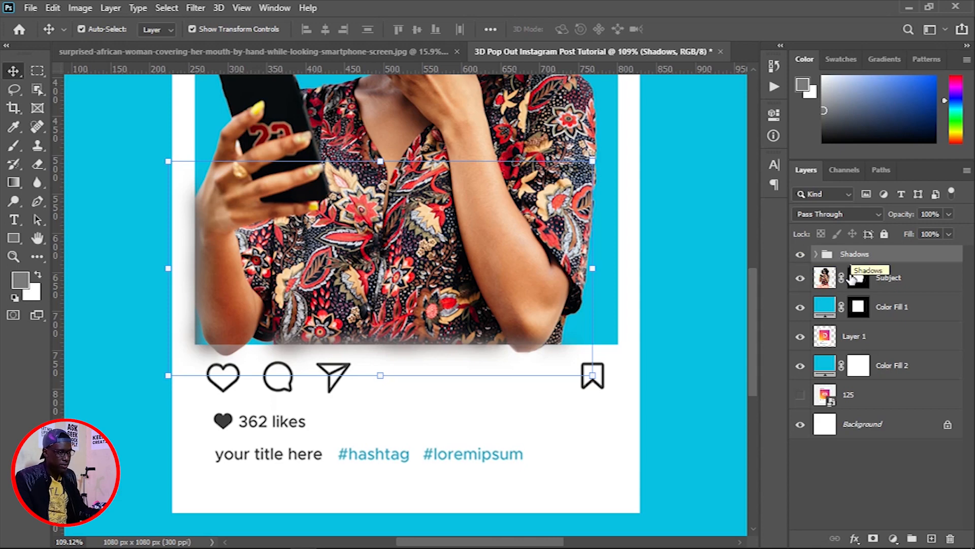
left_click_drag(901, 217, 890, 217)
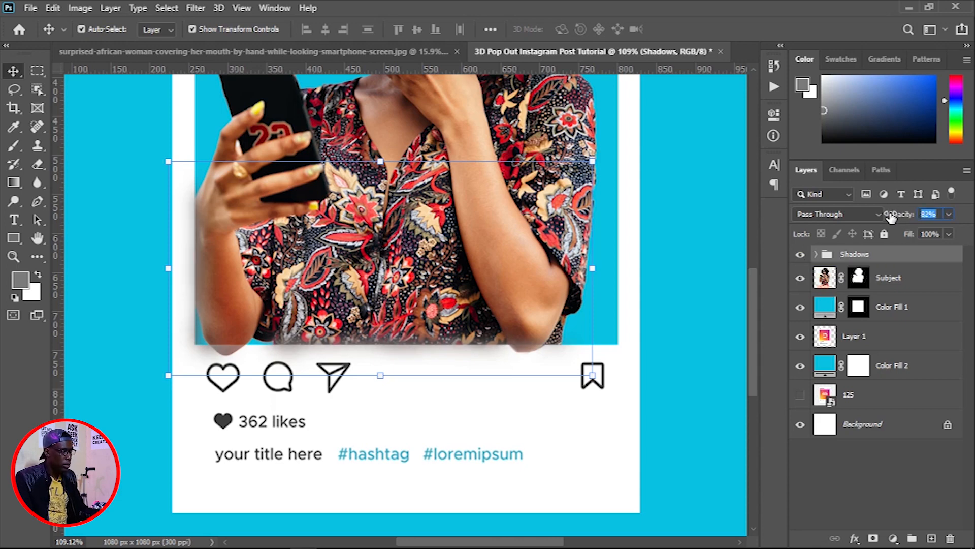
Deselect the layers, review the whole composition, and hide the Shadows group to inspect the subject without shading
scroll(455, 253, "down", 8)
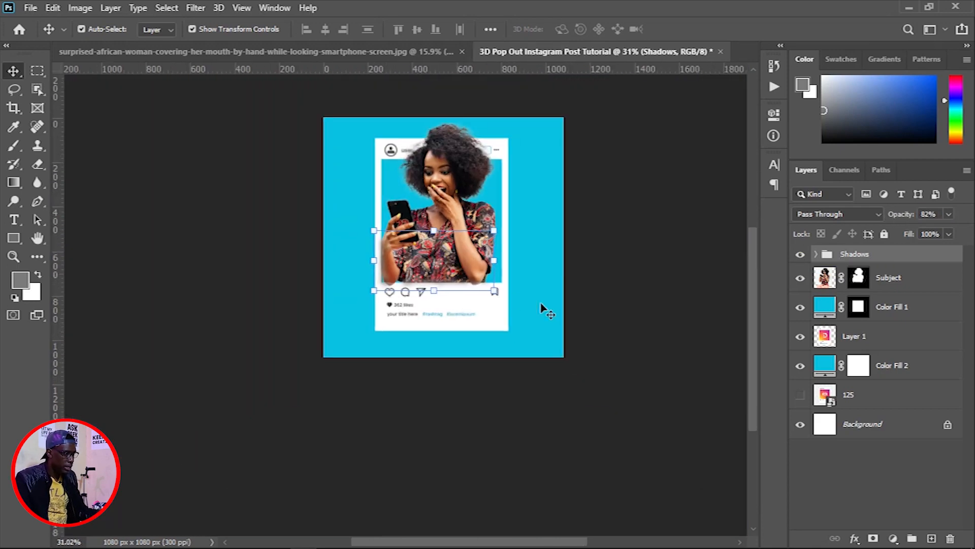
left_click(636, 273)
scroll(637, 272, "up", 4)
scroll(458, 279, "up", 2)
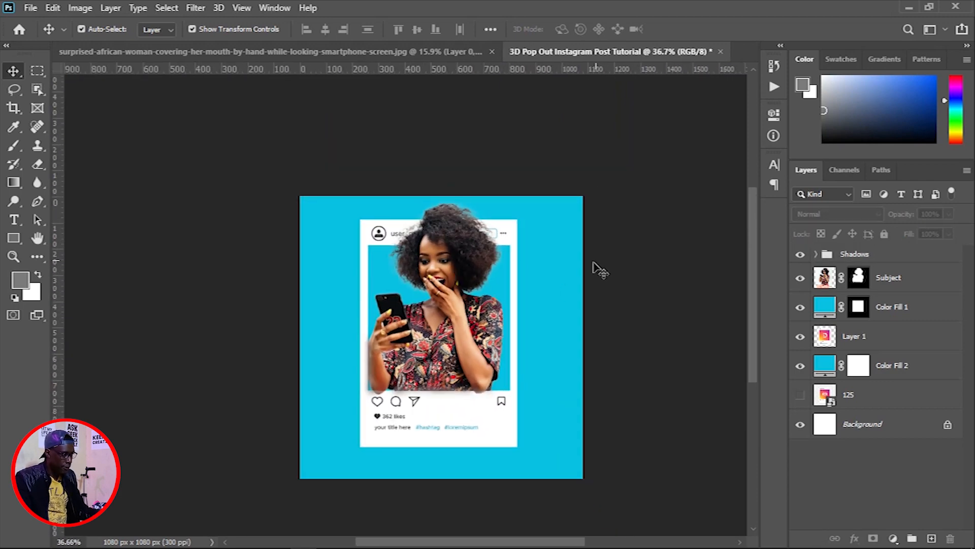
scroll(567, 285, "down", 2)
scroll(411, 281, "up", 5)
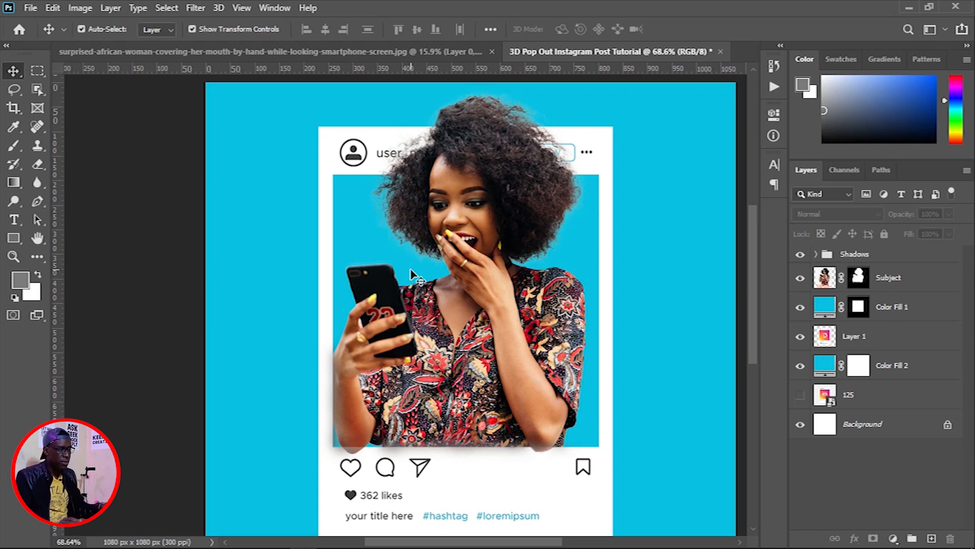
left_click(801, 256)
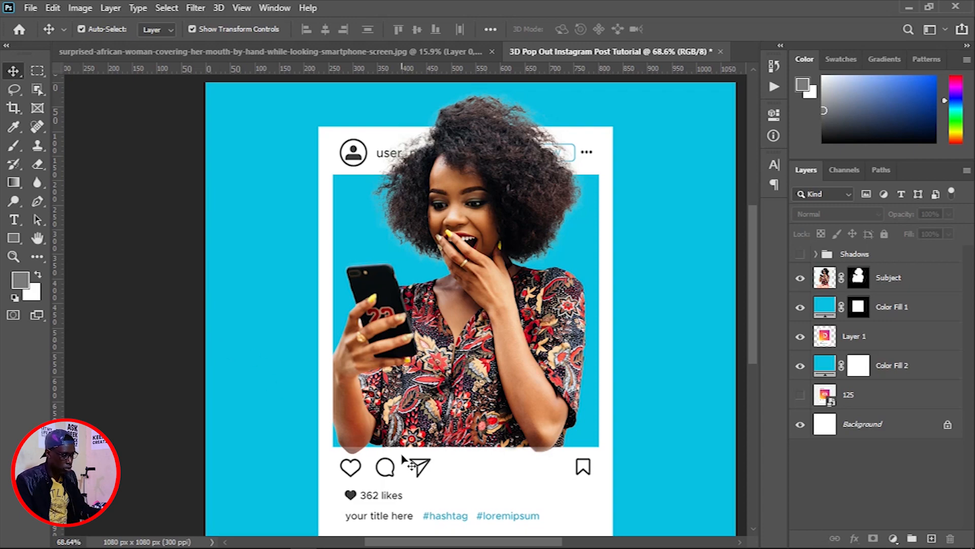
scroll(442, 430, "up", 2)
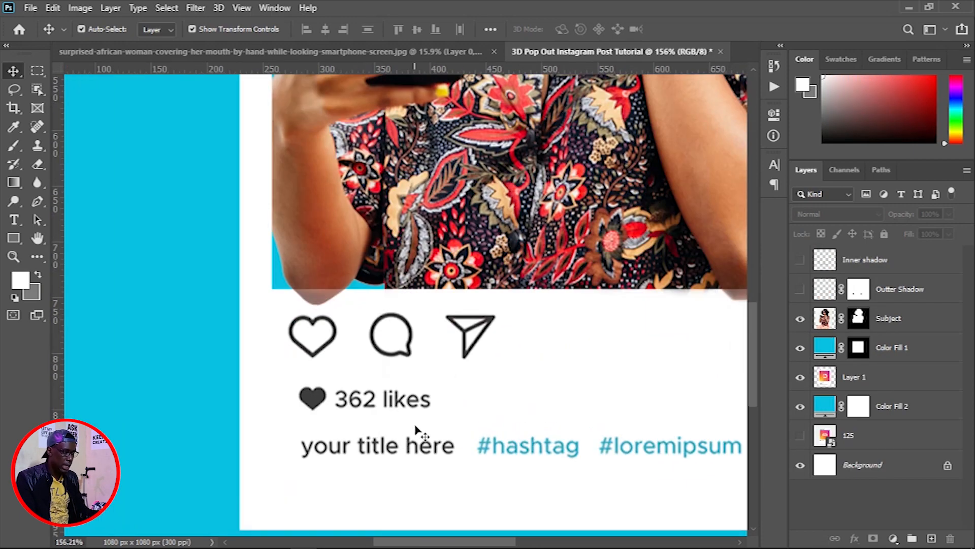
Select the Subject, Color Fill 1 and Layer 1 layers and move them together slightly down the canvas
scroll(411, 456, "down", 3)
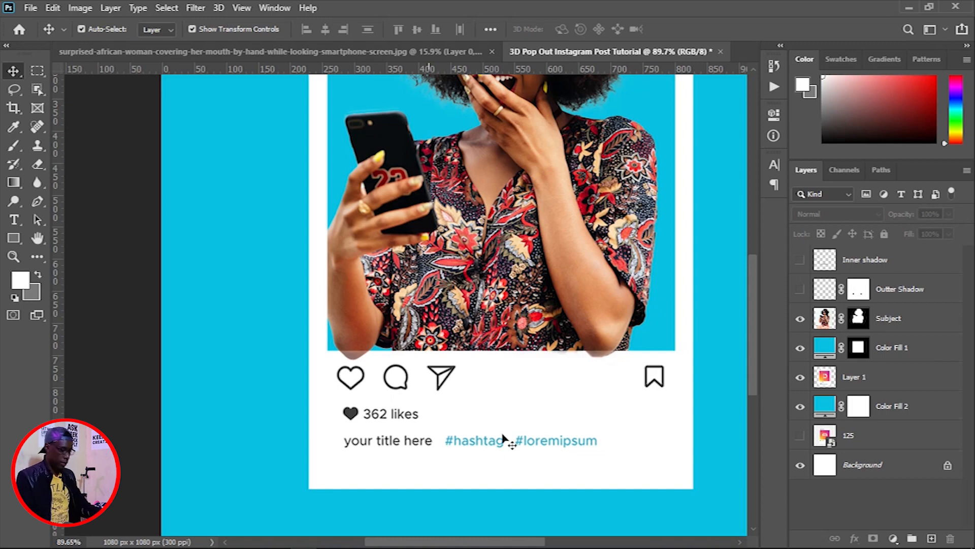
left_click_drag(546, 182, 598, 425)
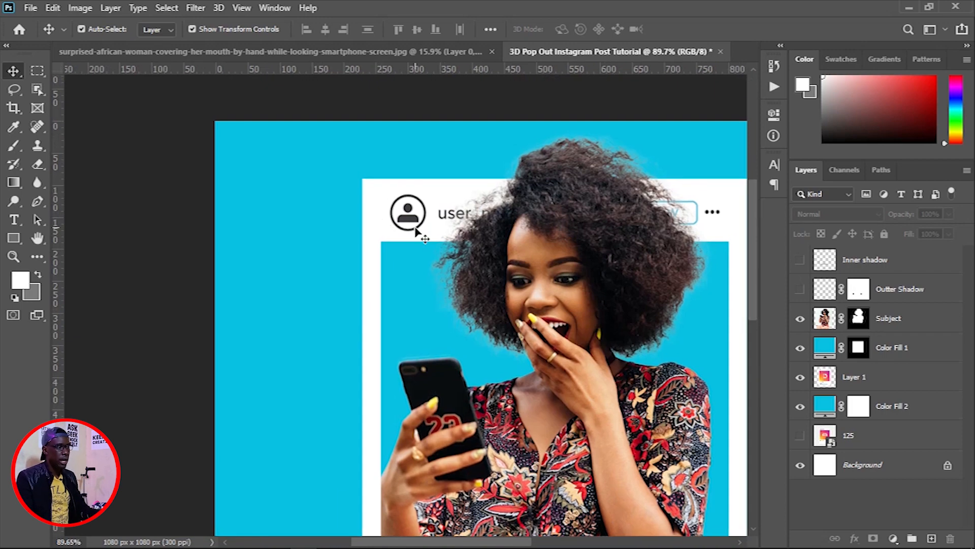
scroll(463, 328, "down", 5)
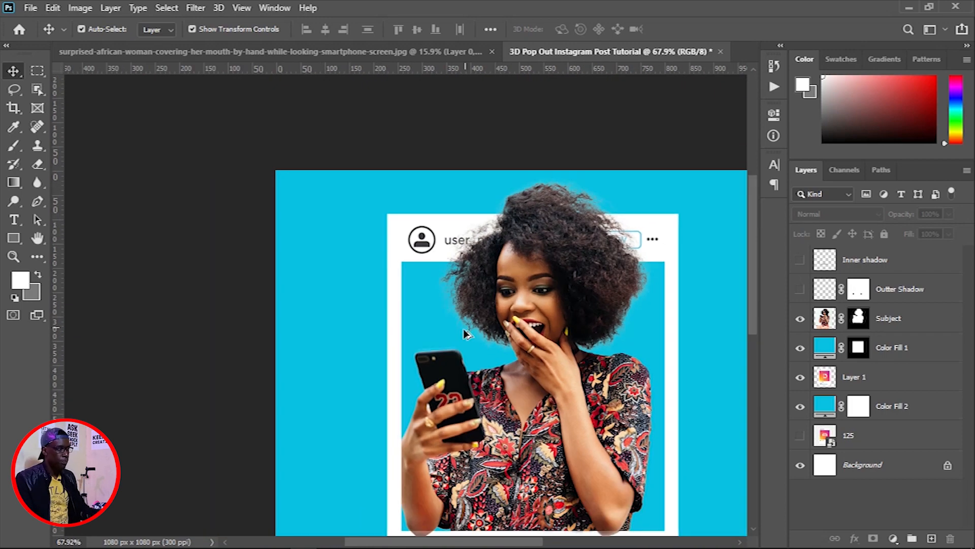
left_click_drag(526, 363, 550, 204)
left_click_drag(521, 264, 504, 297)
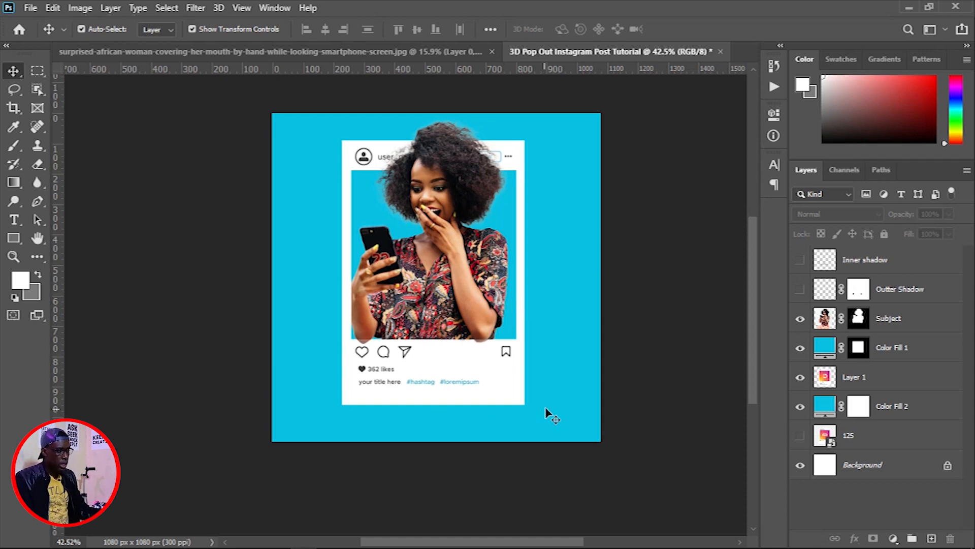
left_click(892, 325)
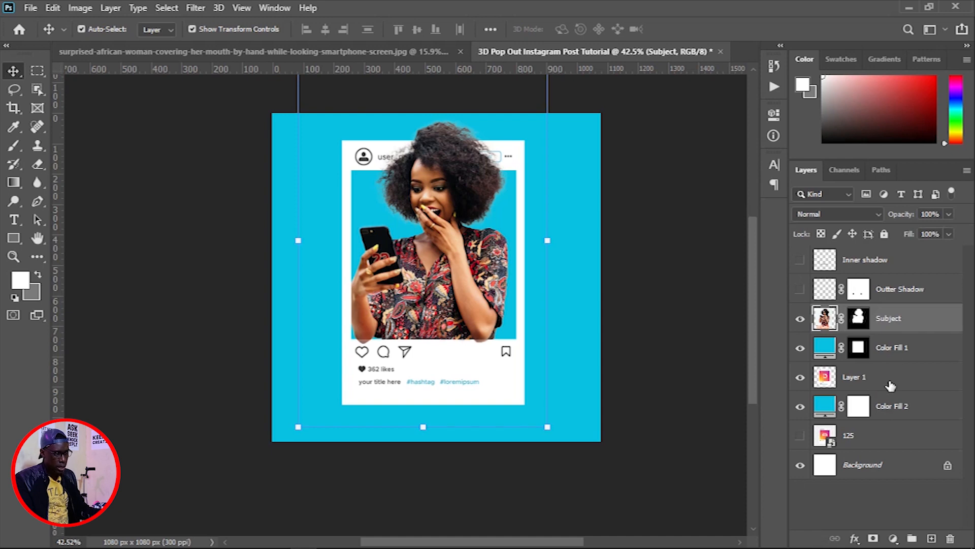
left_click(892, 378, "shift")
left_click_drag(464, 338, 468, 352)
Try enlarging and repositioning the selected post and subject layers together
mouse_move(550, 442)
left_mouse_down()
mouse_move(569, 460)
mouse_move(560, 452)
left_mouse_up()
left_click_drag(507, 405, 506, 403)
key("ctrl+z")
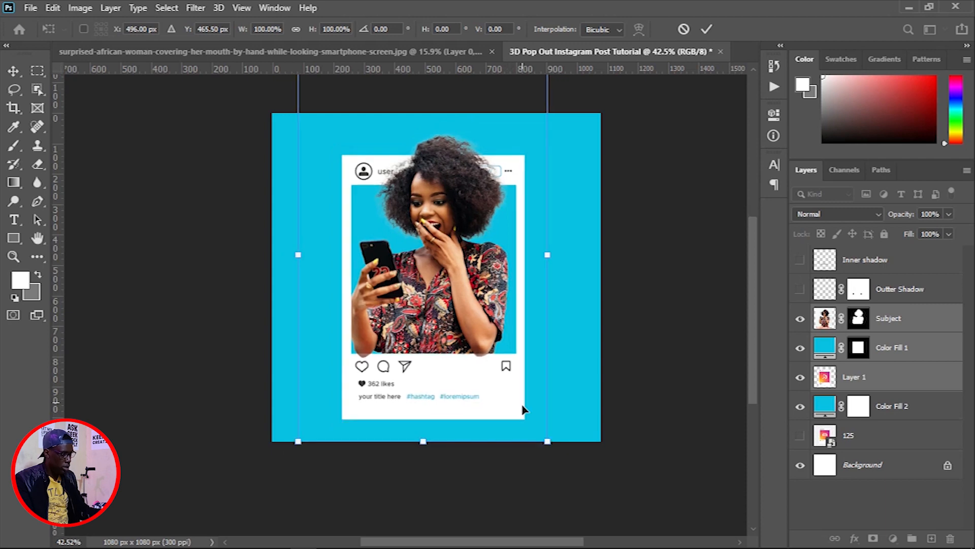
Enlarge the selected post and subject layers together to about 109% and shift them slightly up the canvas
left_click_drag(549, 443, 569, 458)
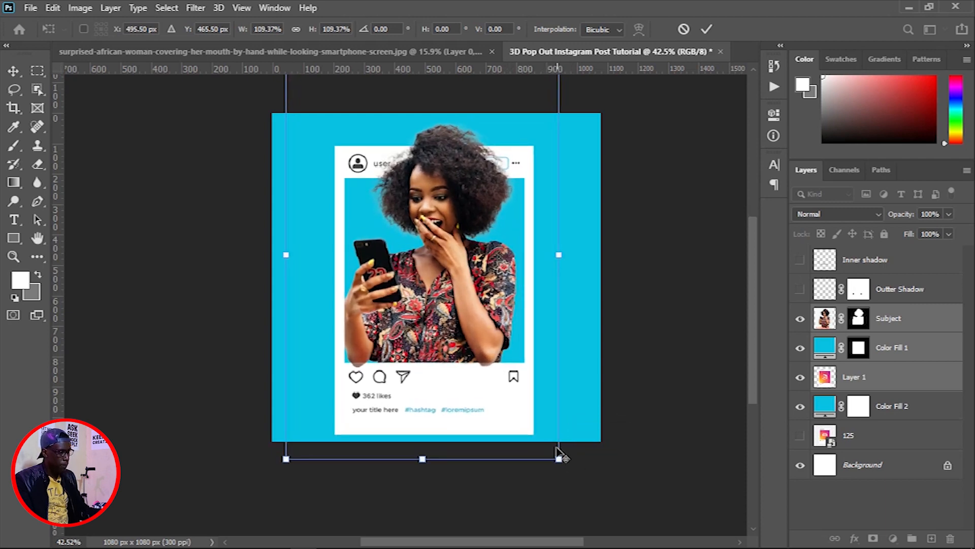
left_click_drag(522, 422, 521, 418)
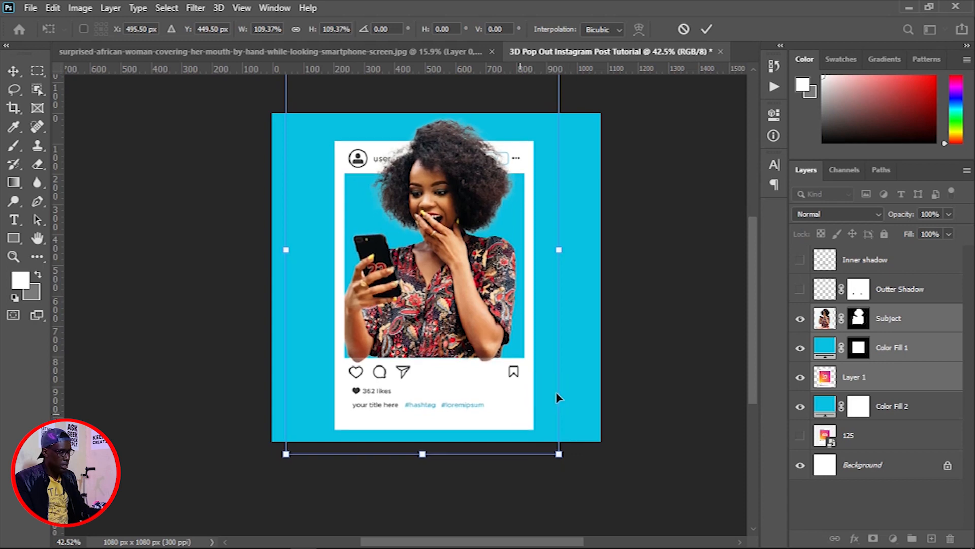
left_click(705, 29)
Nudge the enlarged post and subject layers slightly down to balance the canvas margins, and deselect them
key("Down")
key("Down")
key("Down")
key("Down")
key("Down")
key("Down")
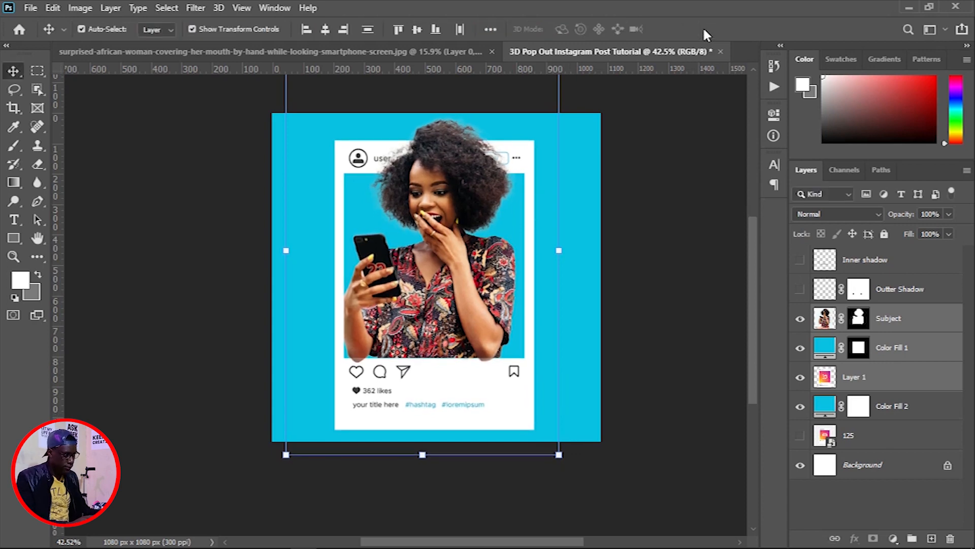
left_click(668, 251)
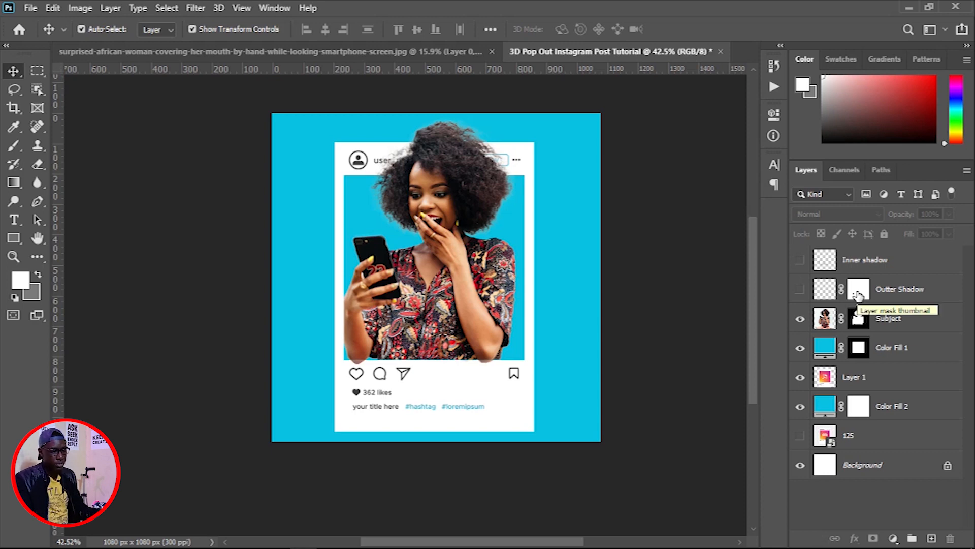
Stamp all visible layers into a new merged layer directly above the Subject layer
left_click(898, 318)
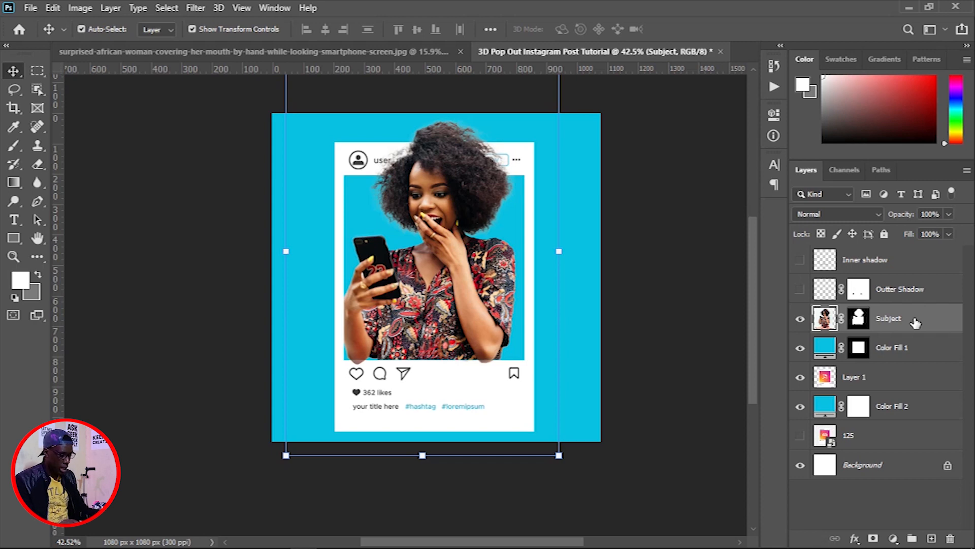
key("ctrl")
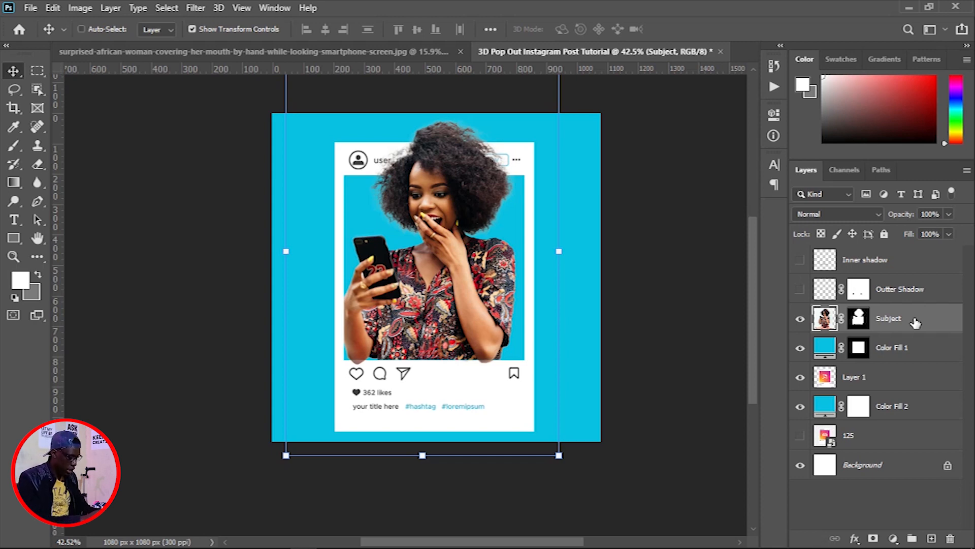
key("ctrl+shift+alt+e")
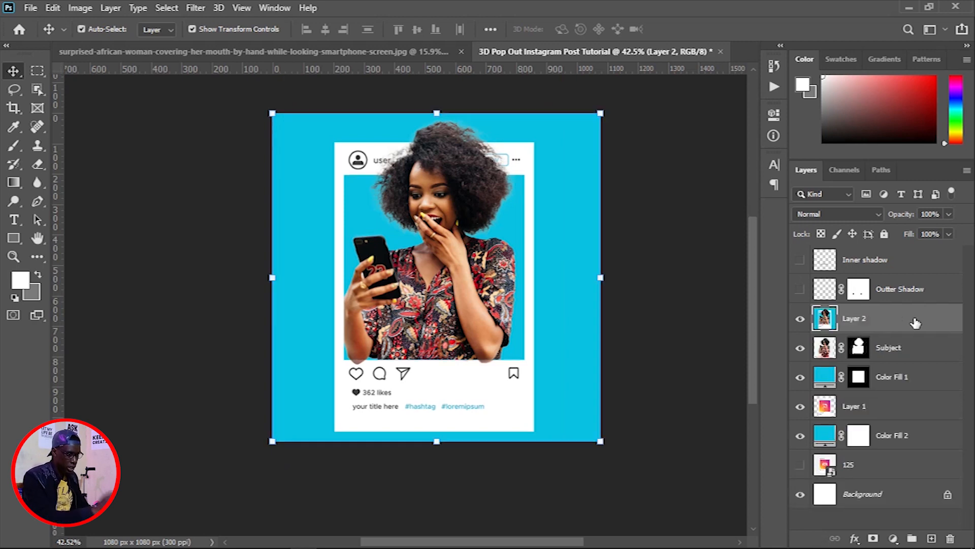
Rename the merged layer as Camera Raw and convert it to a smart object
double_click(861, 319)
type("Camera R")
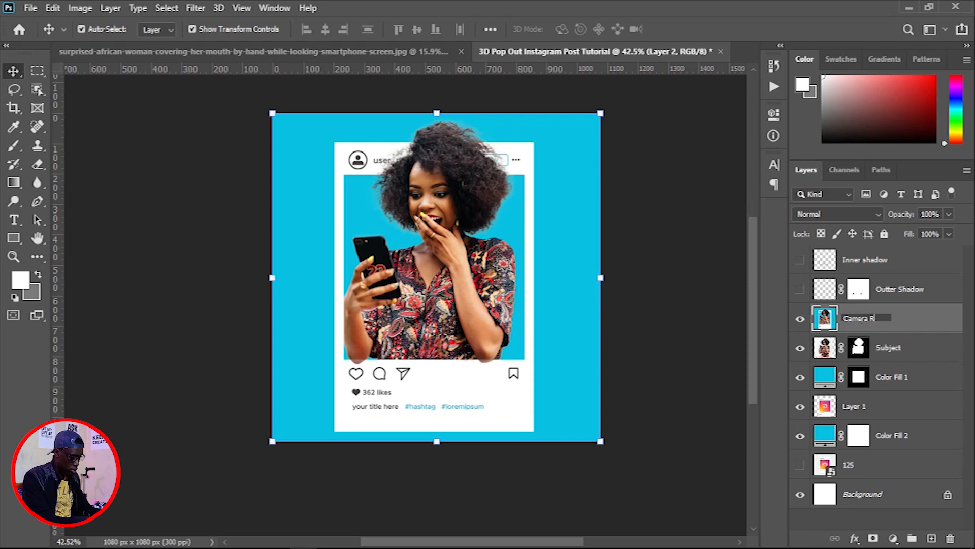
type("aw")
key("Return")
right_click(884, 319)
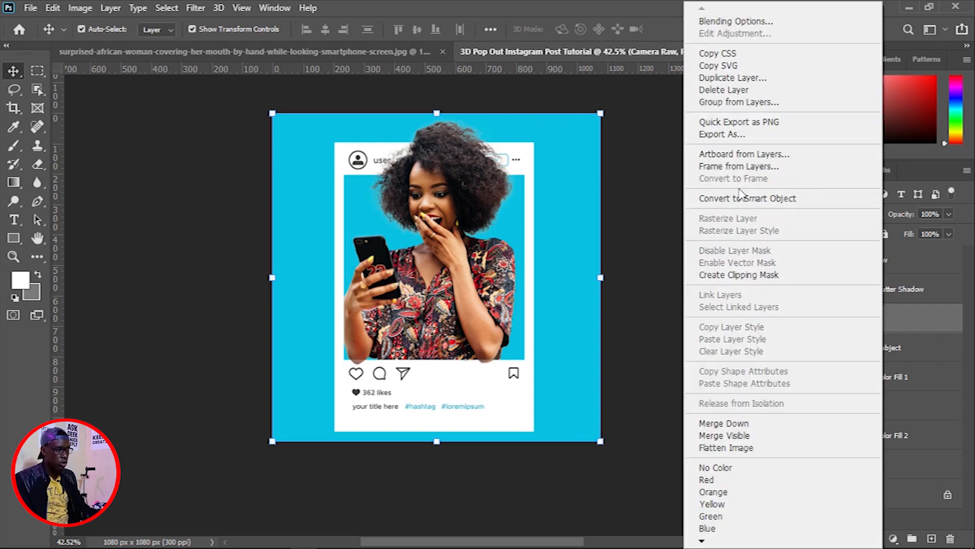
left_click(757, 199)
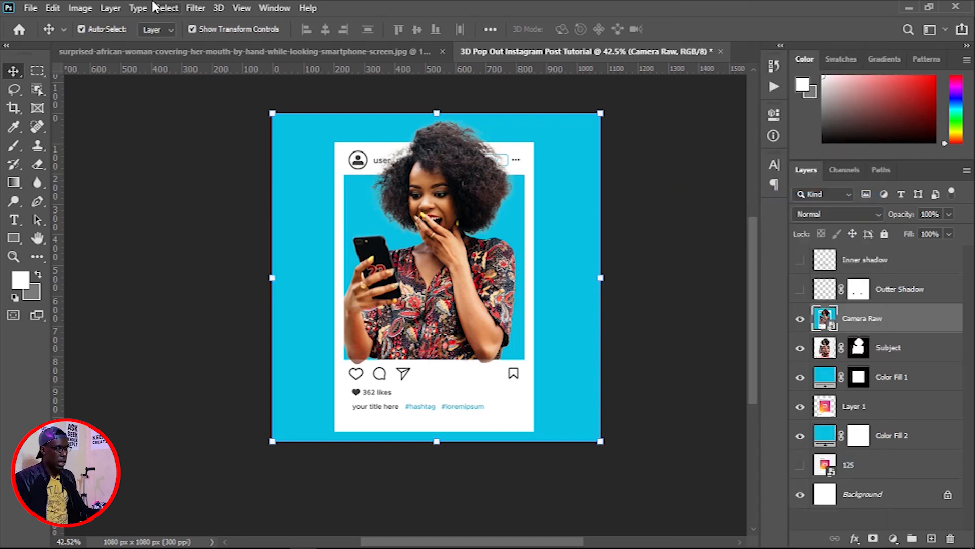
Open the Camera Raw Filter for the Camera Raw smart object
left_click(185, 9)
left_click(234, 88)
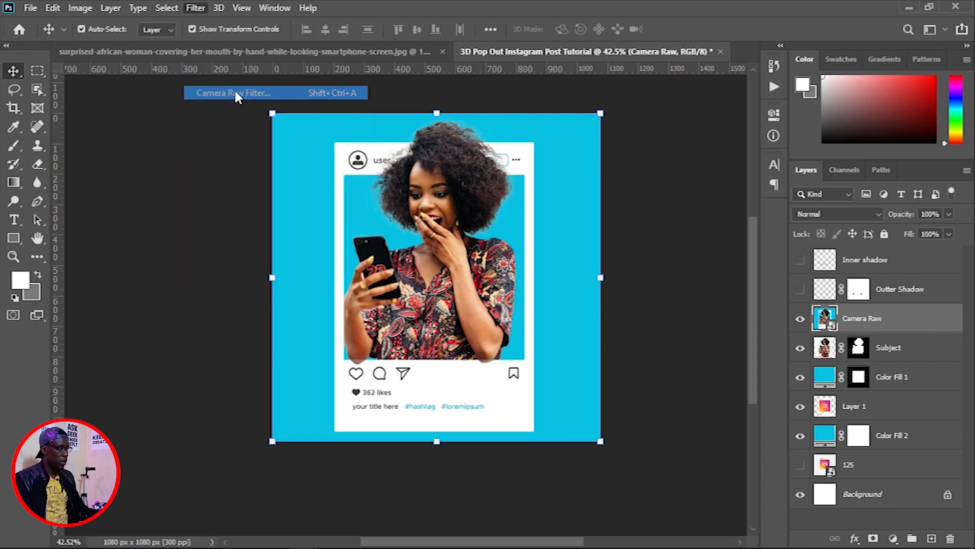